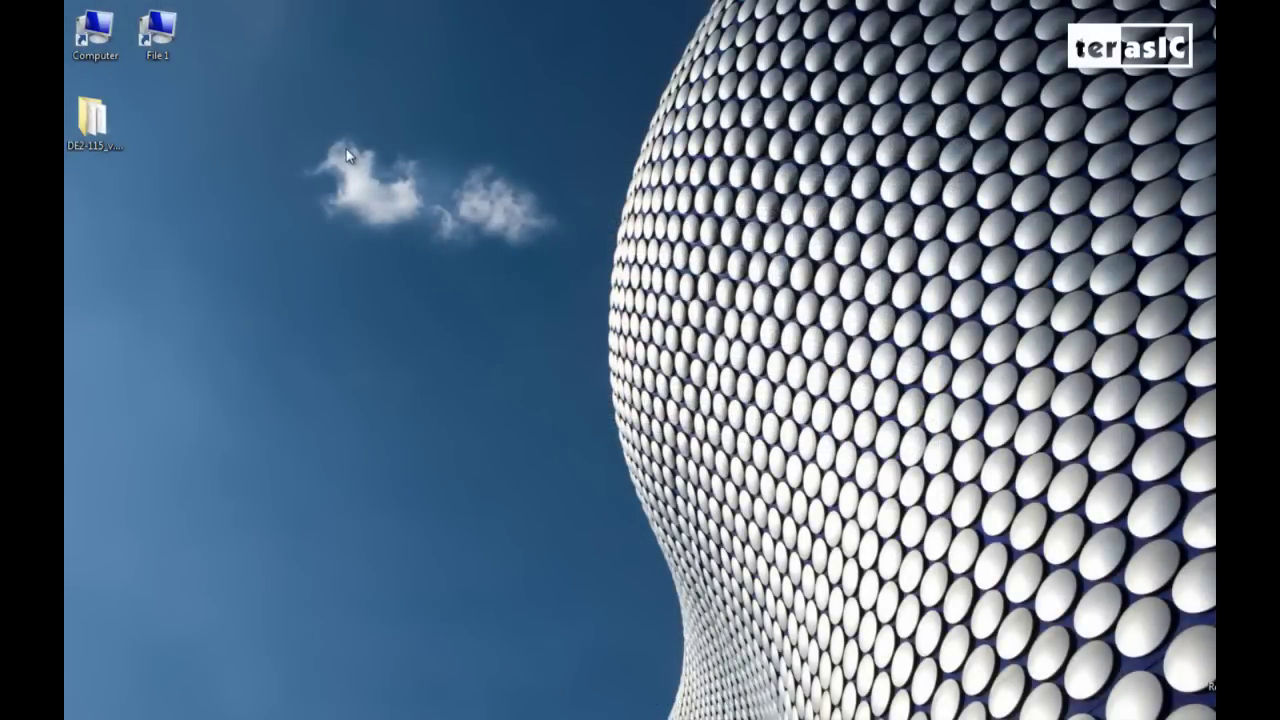
Browse from the DE2-115 CD folder through DE2_115_tools into DE2_115_system_builder
{"action": "left_click", "coordinate": [97, 130]}
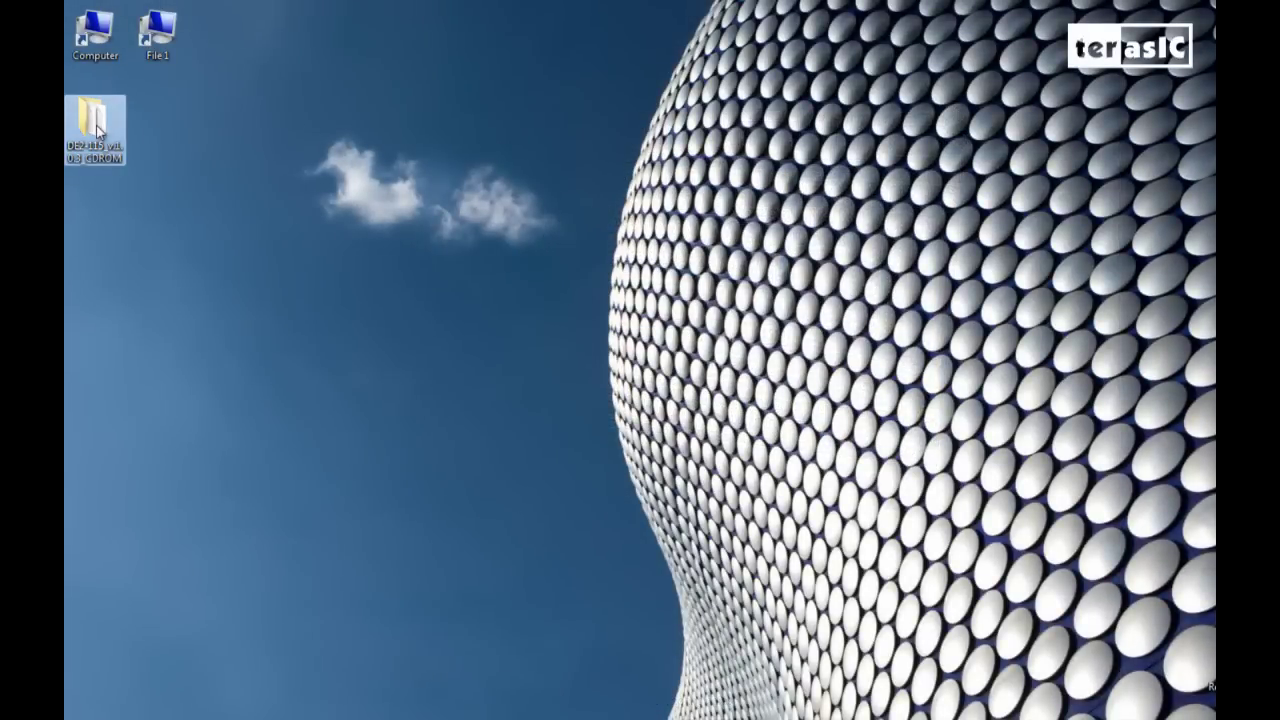
{"action": "double_click", "coordinate": [97, 130]}
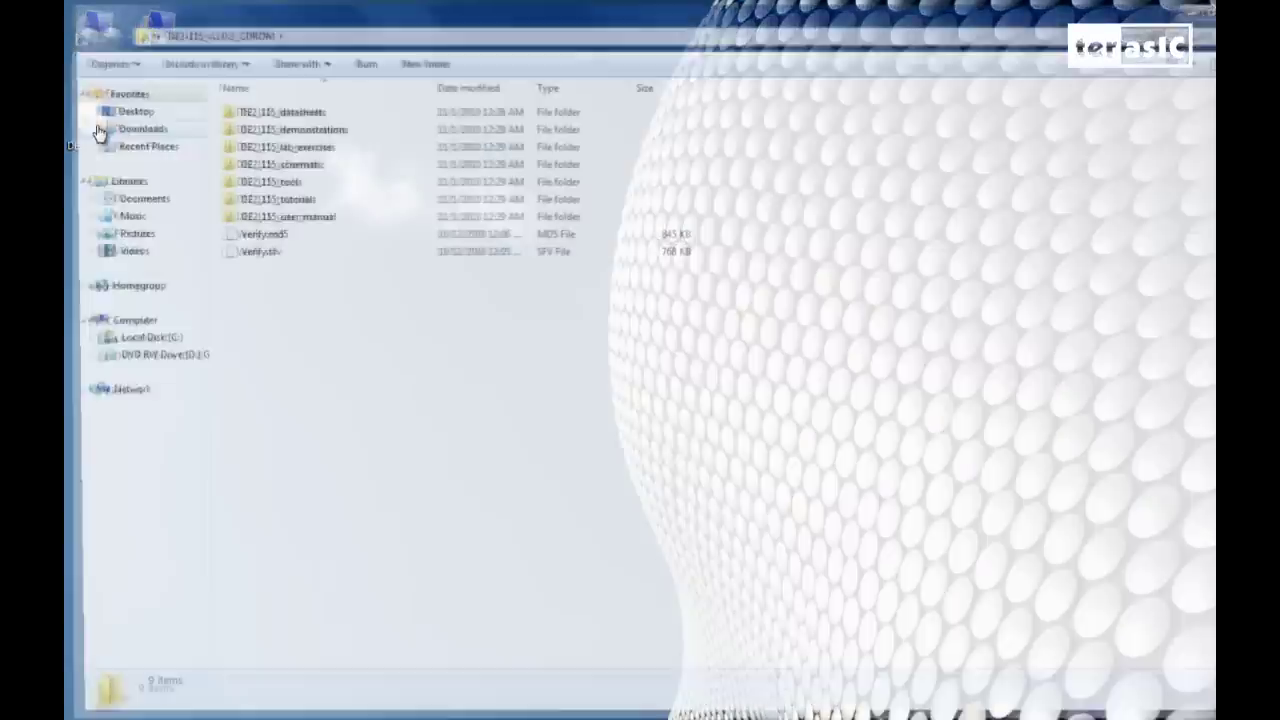
{"action": "double_click", "coordinate": [253, 184]}
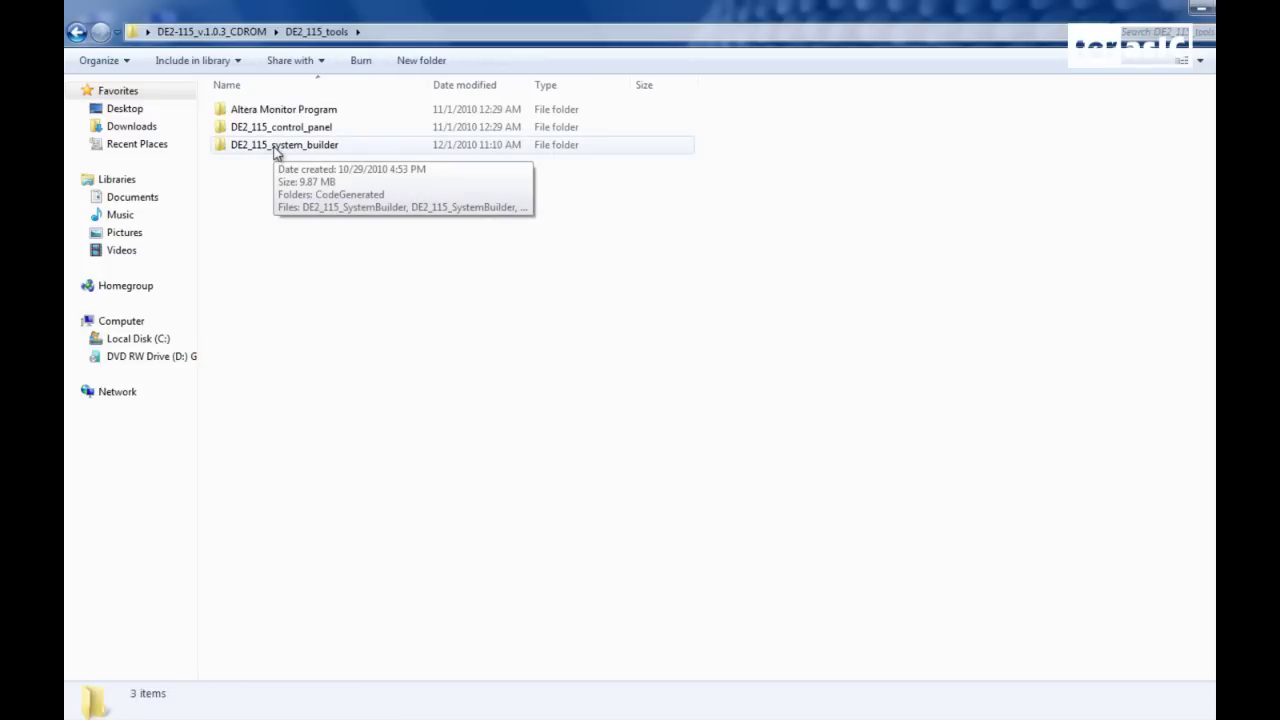
{"action": "double_click", "coordinate": [276, 147]}
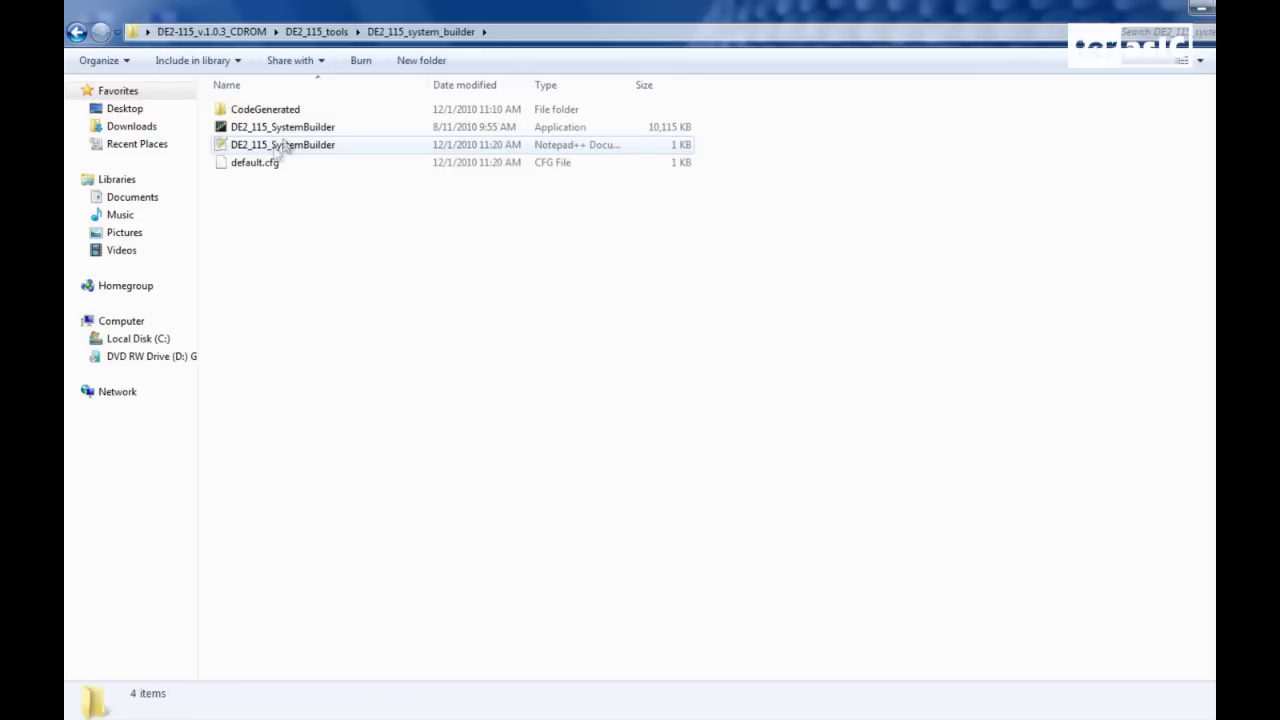
Launch DE2_115_SystemBuilder and enter the project name my_first_niosii
{"action": "left_click", "coordinate": [294, 132]}
{"action": "double_click", "coordinate": [294, 132]}
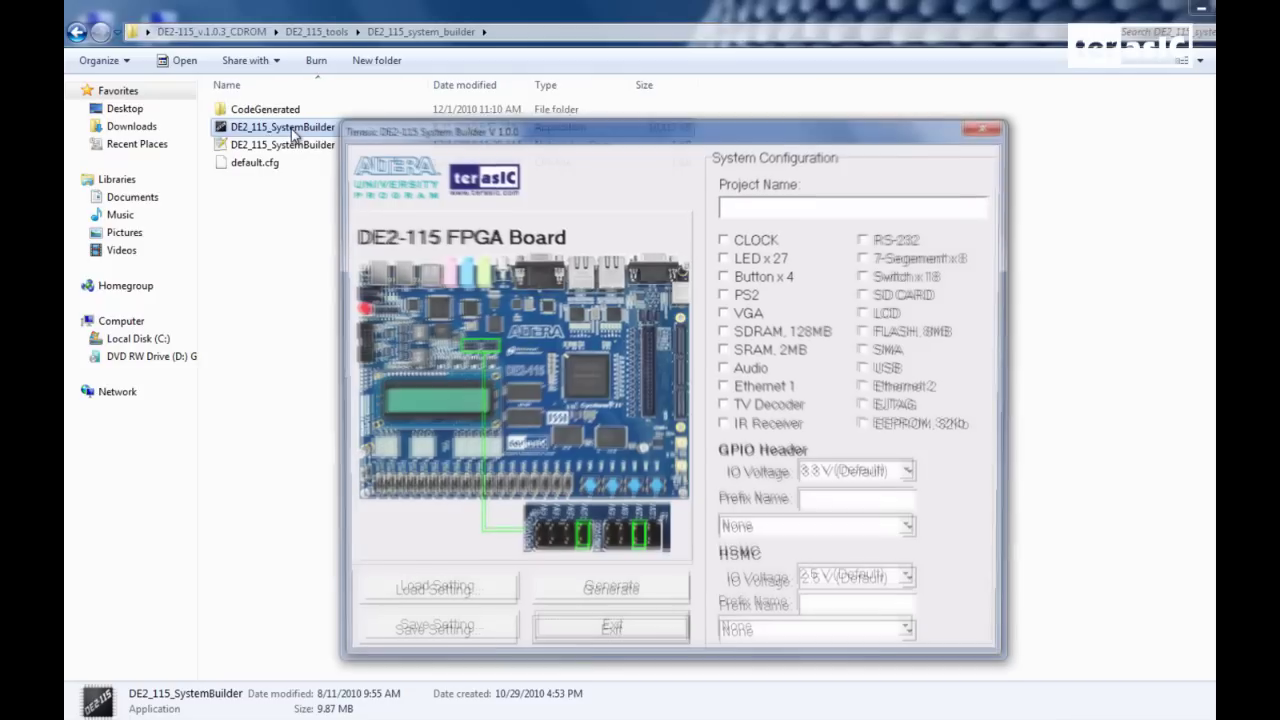
{"action": "left_click_drag", "start_coordinate": [459, 140], "coordinate": [447, 101]}
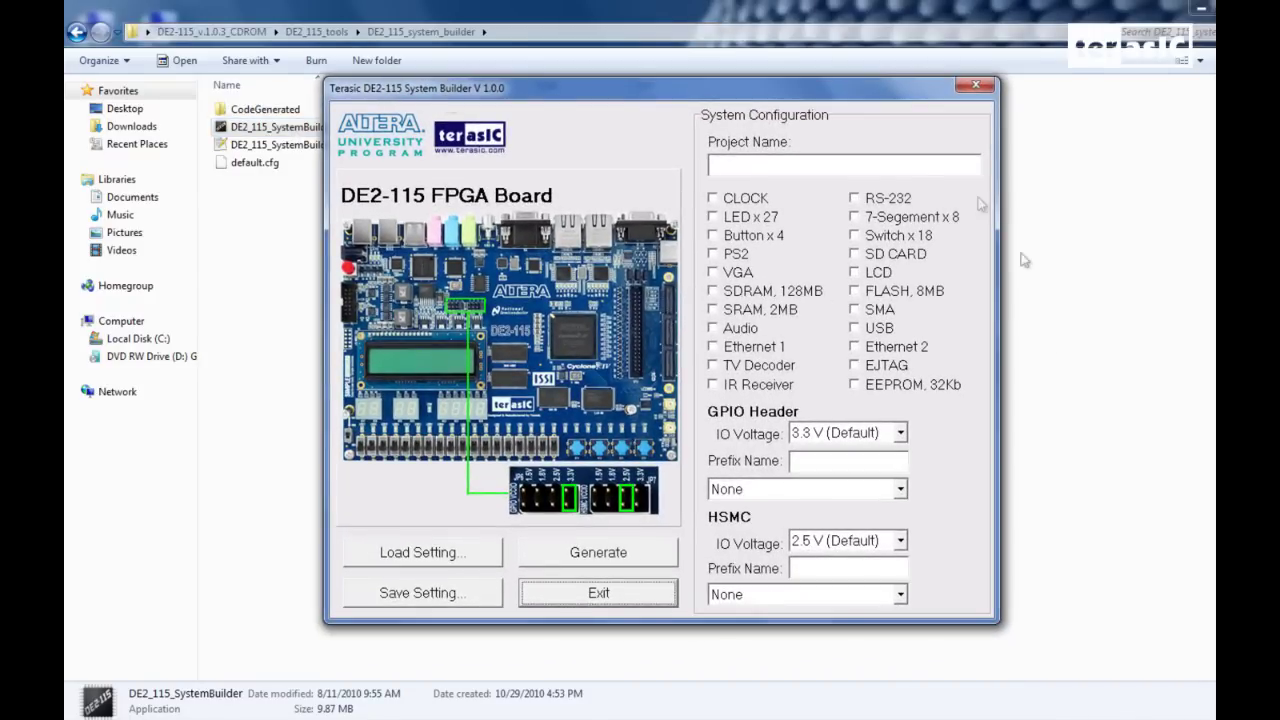
{"action": "left_click", "coordinate": [773, 172]}
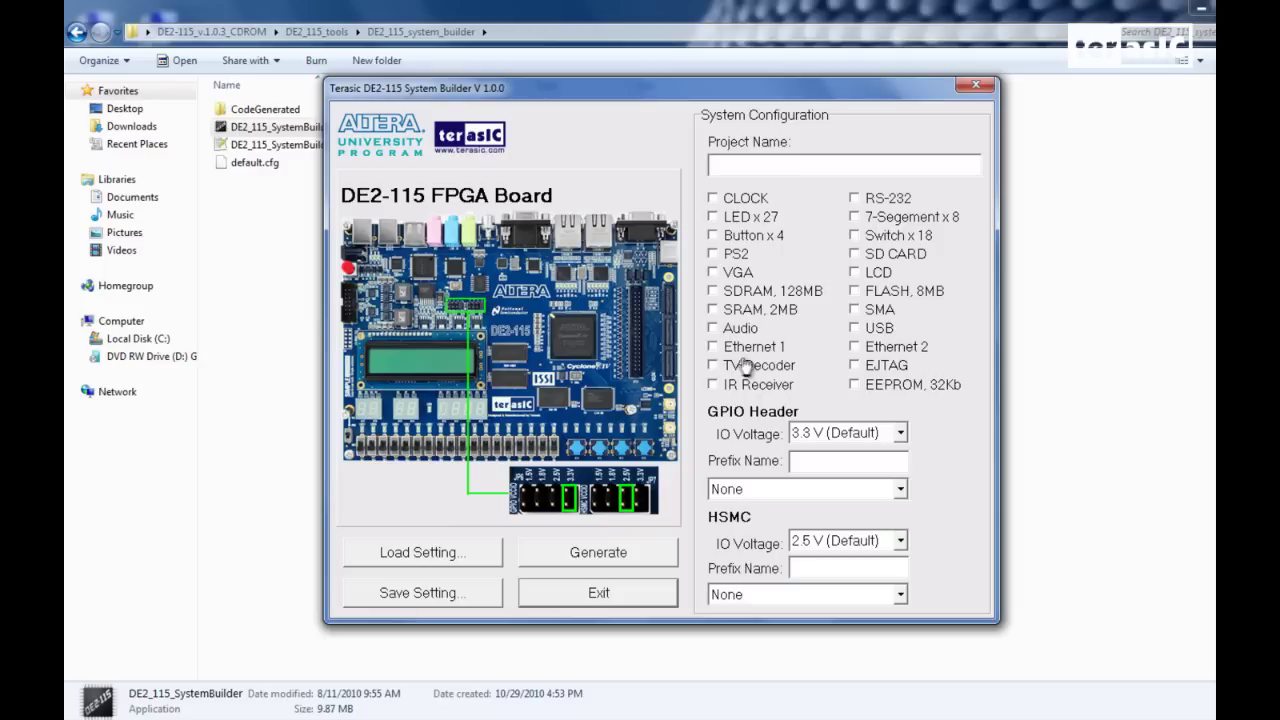
{"action": "type", "text": "my_first_niosii"}
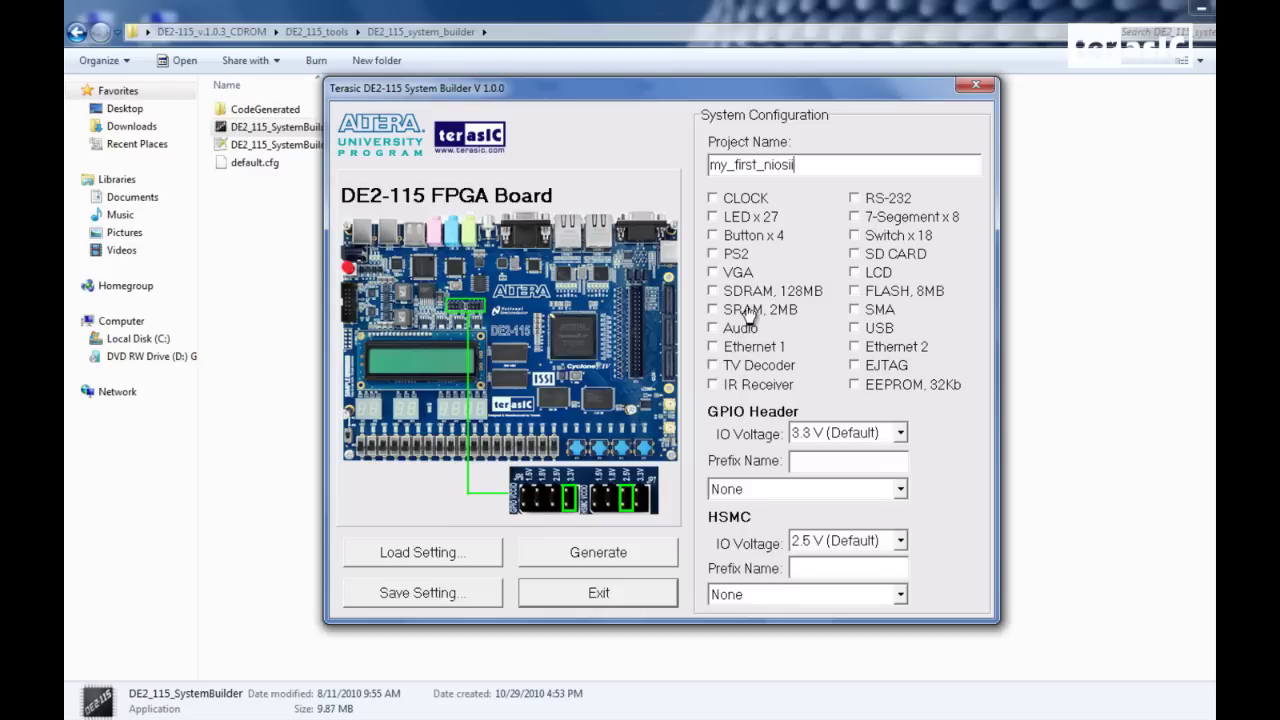
Include CLOCK, LED x 27 and FLASH, 8MB in the project
{"action": "left_click", "coordinate": [735, 203]}
{"action": "left_click", "coordinate": [731, 222]}
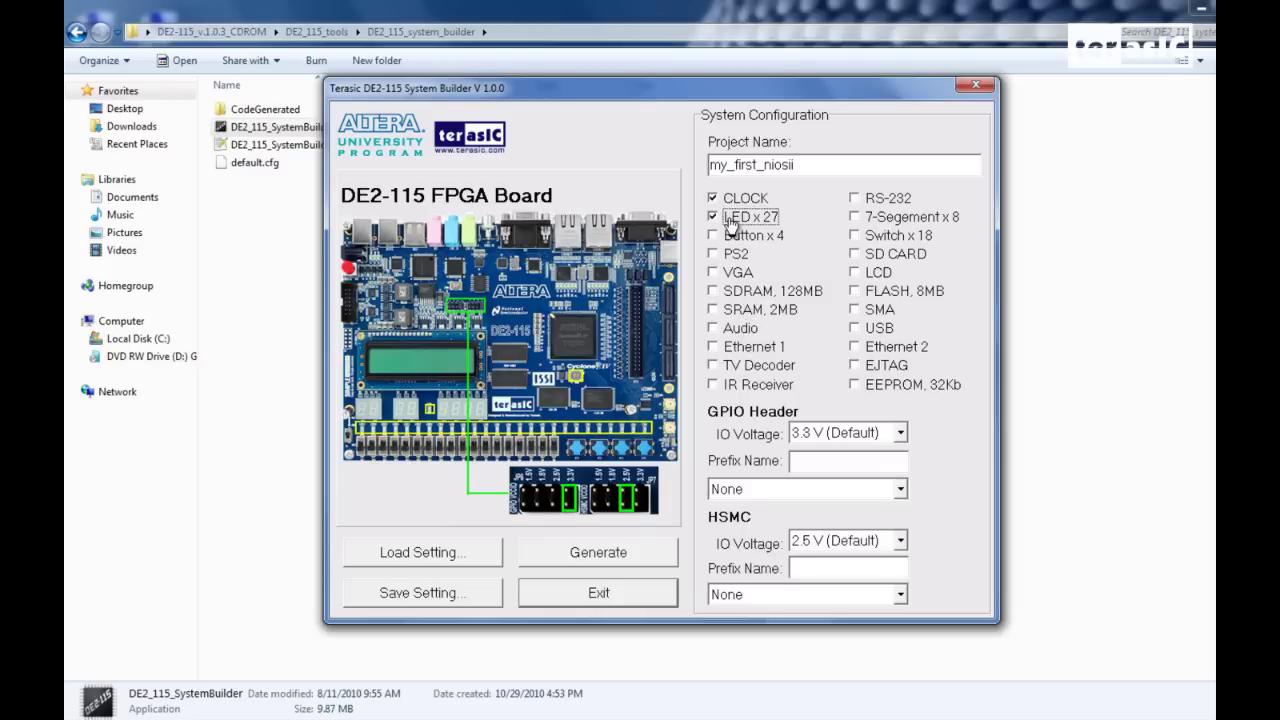
{"action": "left_click", "coordinate": [881, 292]}
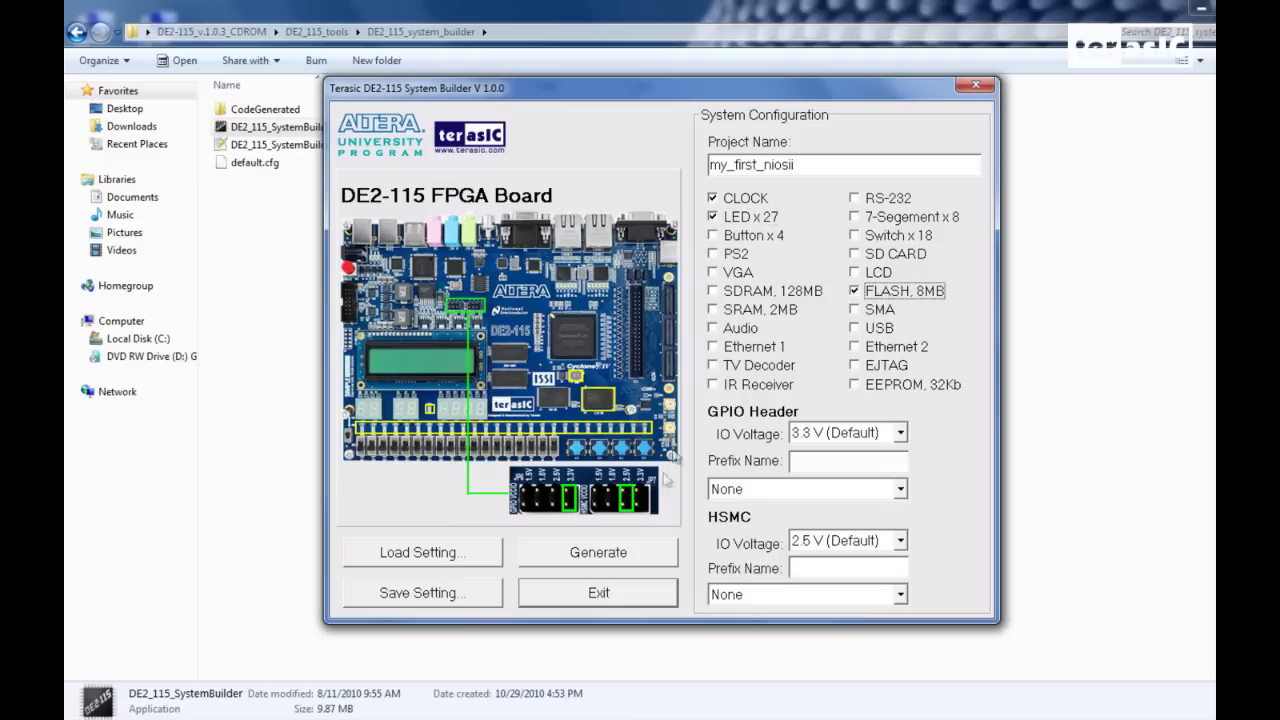
Generate the project into a new Desktop folder named my_first_niosii and acknowledge success
{"action": "left_click", "coordinate": [632, 566]}
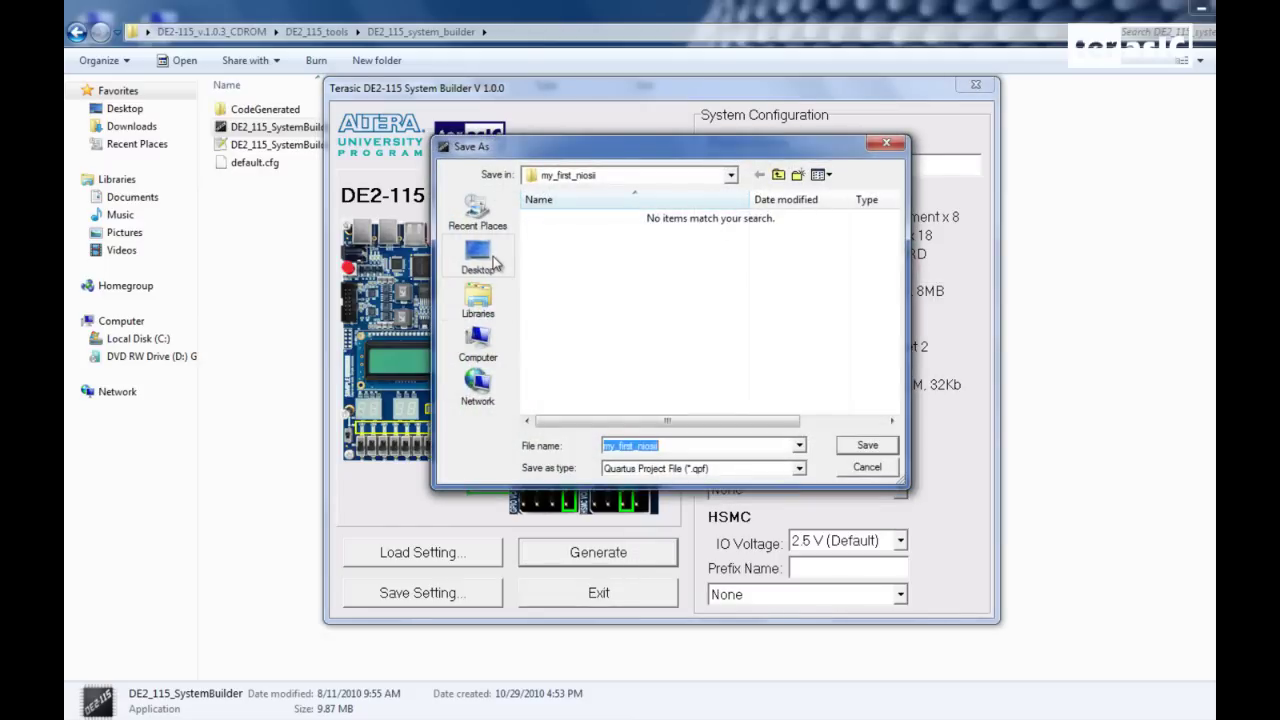
{"action": "left_click", "coordinate": [478, 258]}
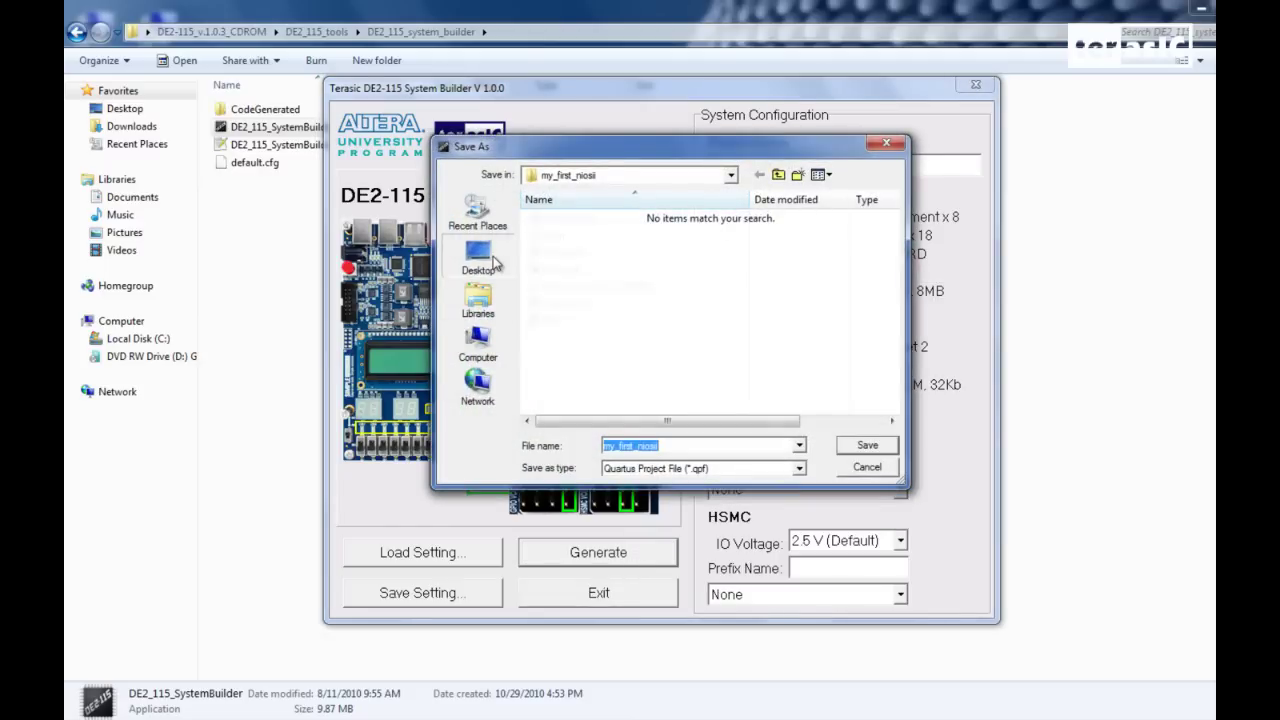
{"action": "left_click", "coordinate": [797, 177]}
{"action": "type", "text": "my"}
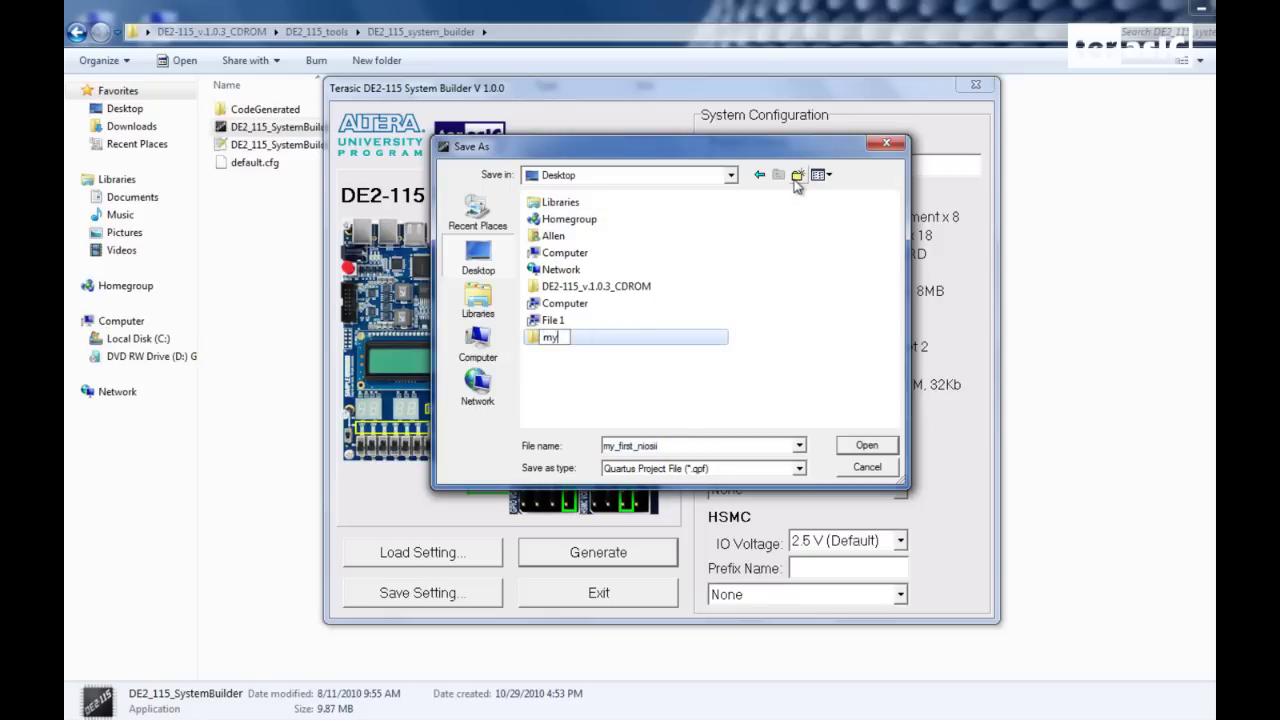
{"action": "type", "text": "_first_niosii"}
{"action": "key", "text": "Return"}
{"action": "key", "text": "Return"}
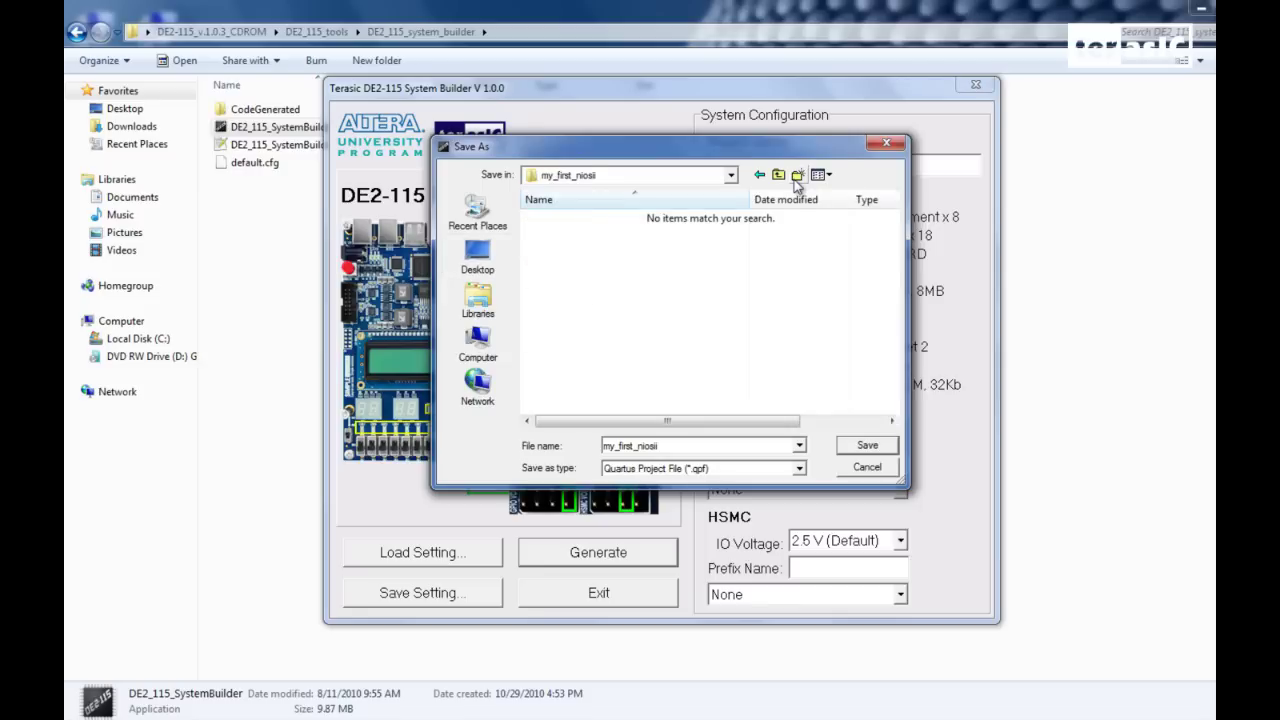
{"action": "left_click", "coordinate": [878, 446]}
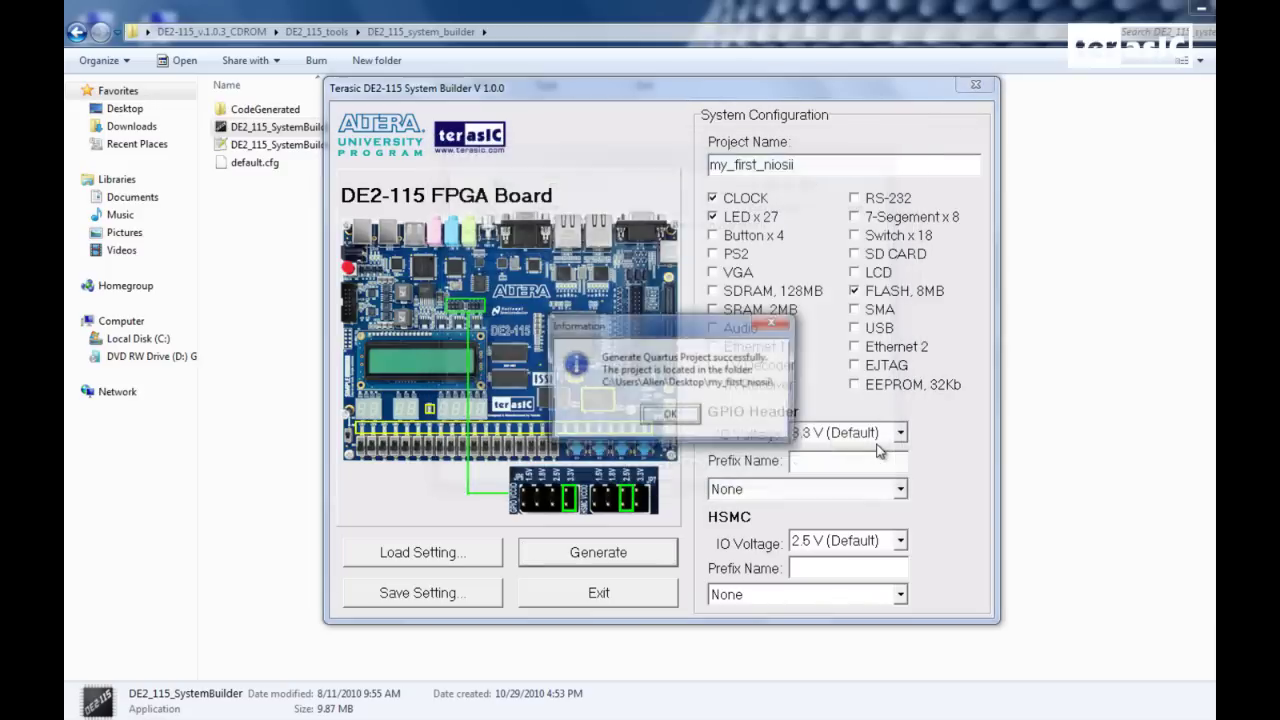
{"action": "left_click", "coordinate": [672, 416]}
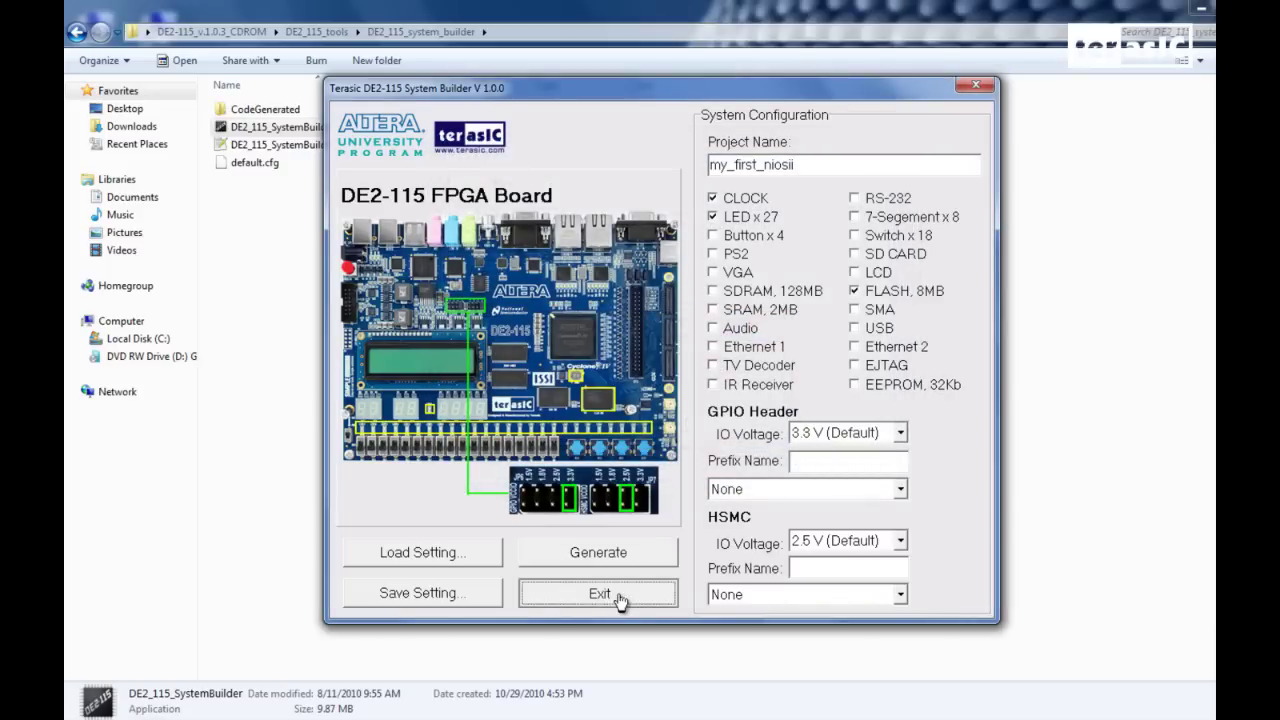
Exit System Builder and open my_first_niosii's Quartus II project file from its desktop folder
{"action": "left_click", "coordinate": [619, 595]}
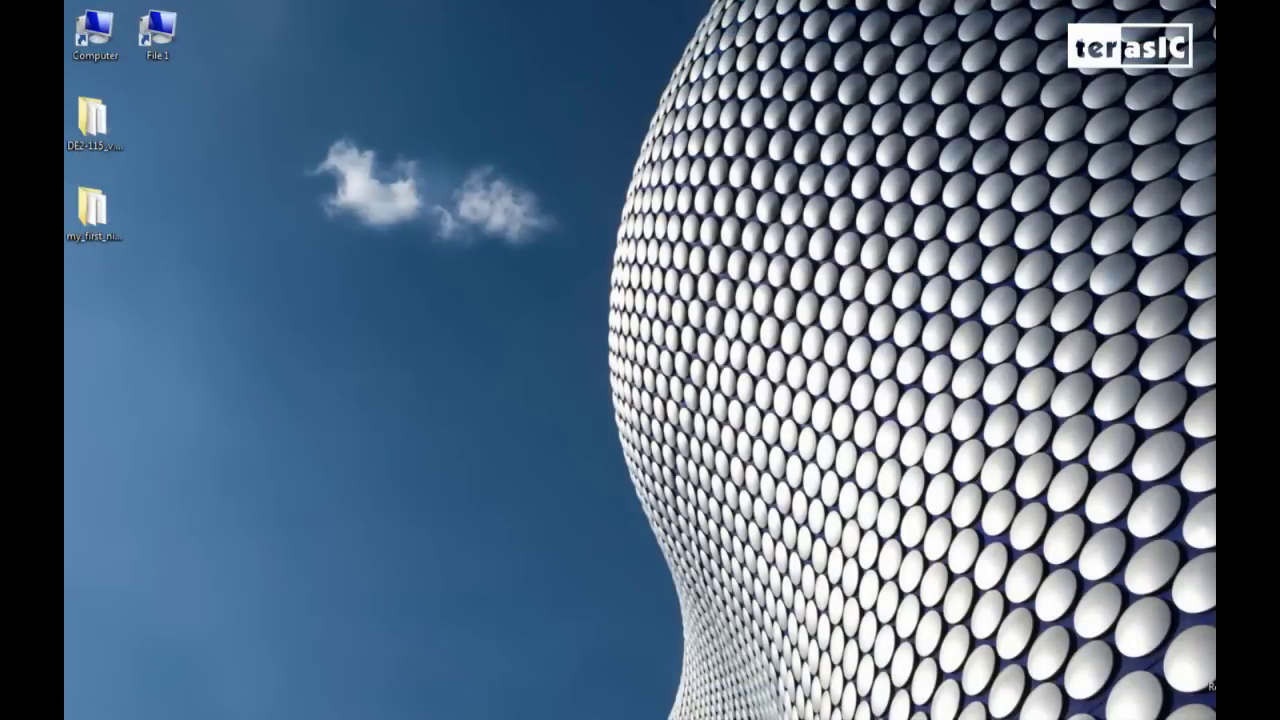
{"action": "left_click", "coordinate": [113, 207]}
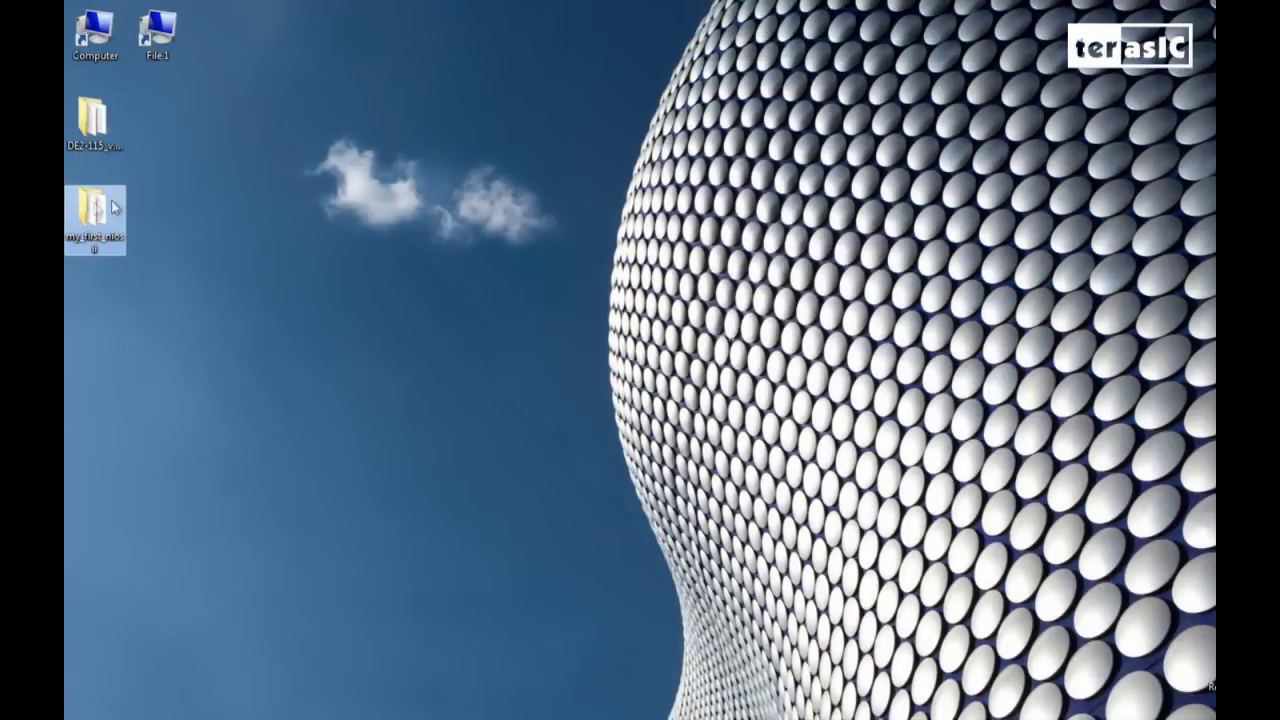
{"action": "double_click", "coordinate": [95, 210]}
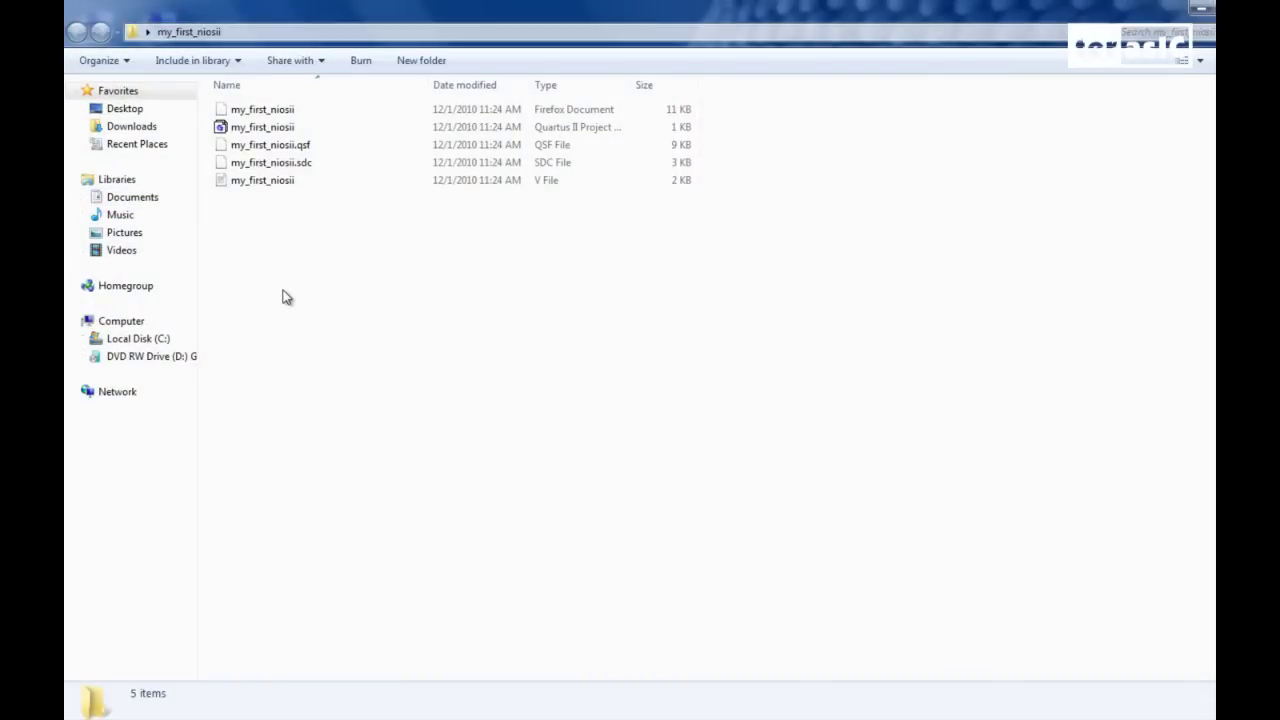
{"action": "left_click_drag", "start_coordinate": [276, 232], "coordinate": [247, 74]}
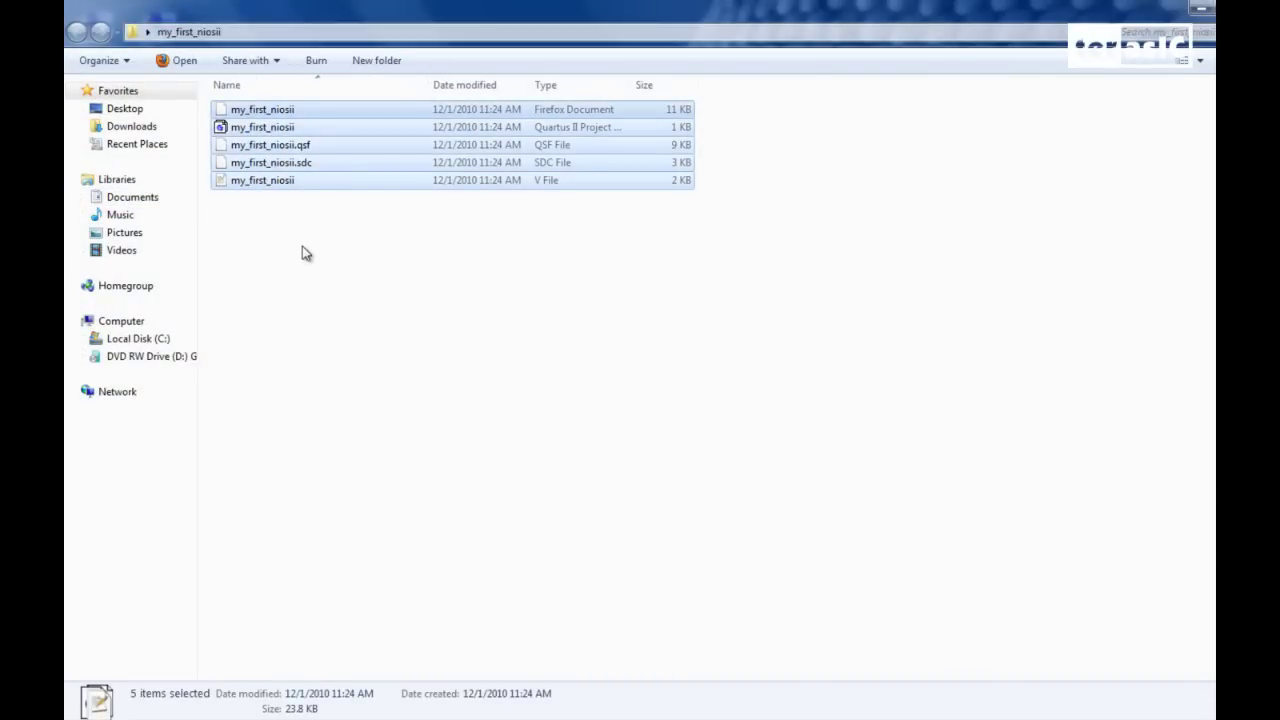
{"action": "left_click", "coordinate": [302, 246]}
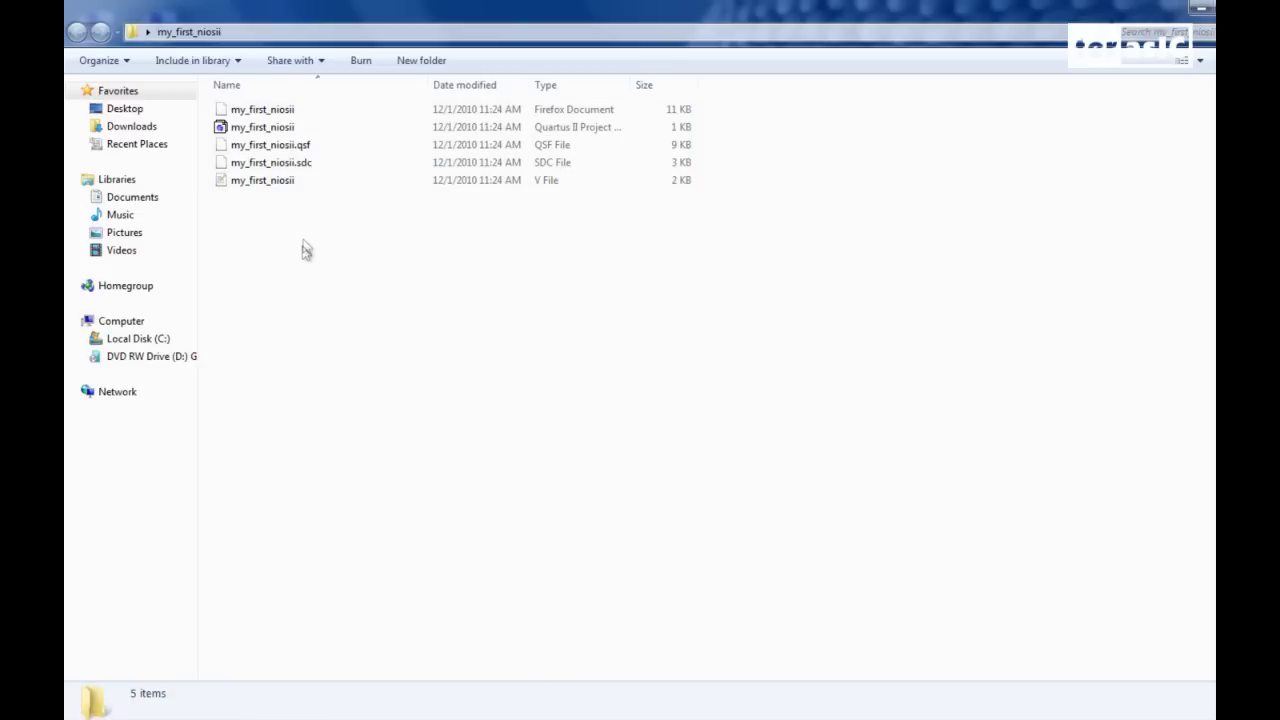
{"action": "double_click", "coordinate": [291, 132]}
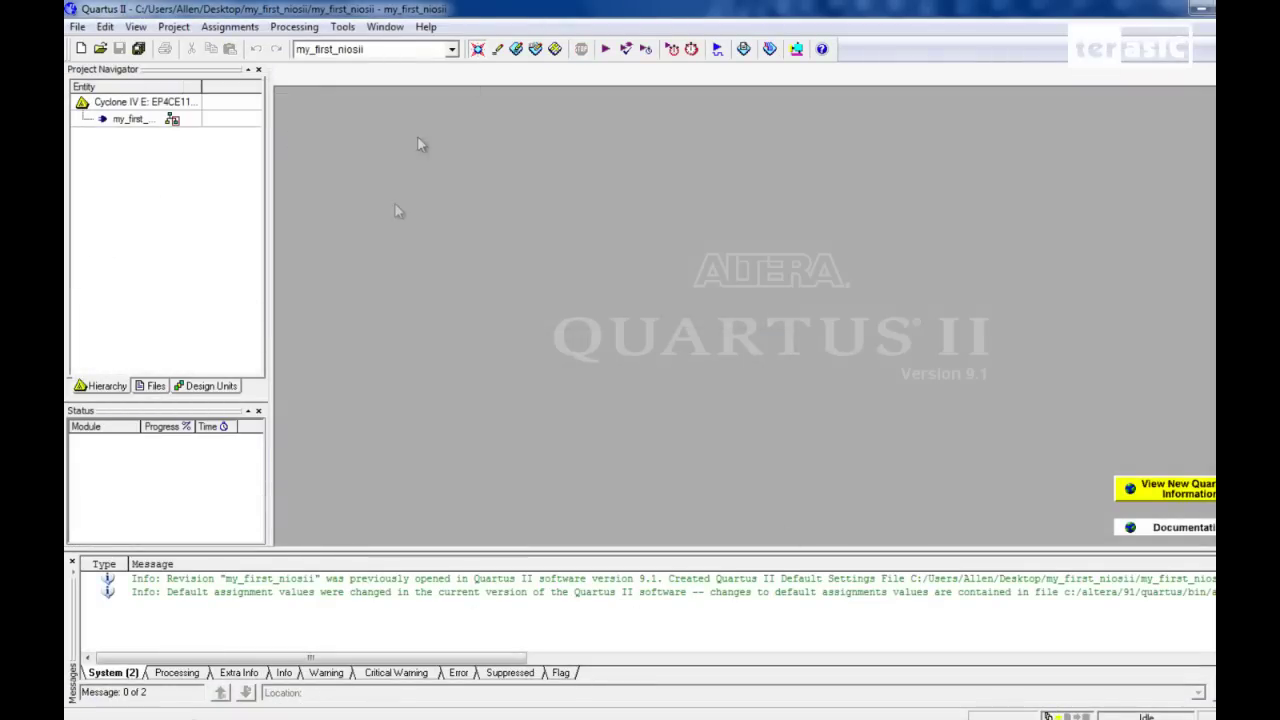
Open my_first_niosii.v from Project Navigator and scroll through its CLOCK, LED and Flash ports
{"action": "double_click", "coordinate": [149, 124]}
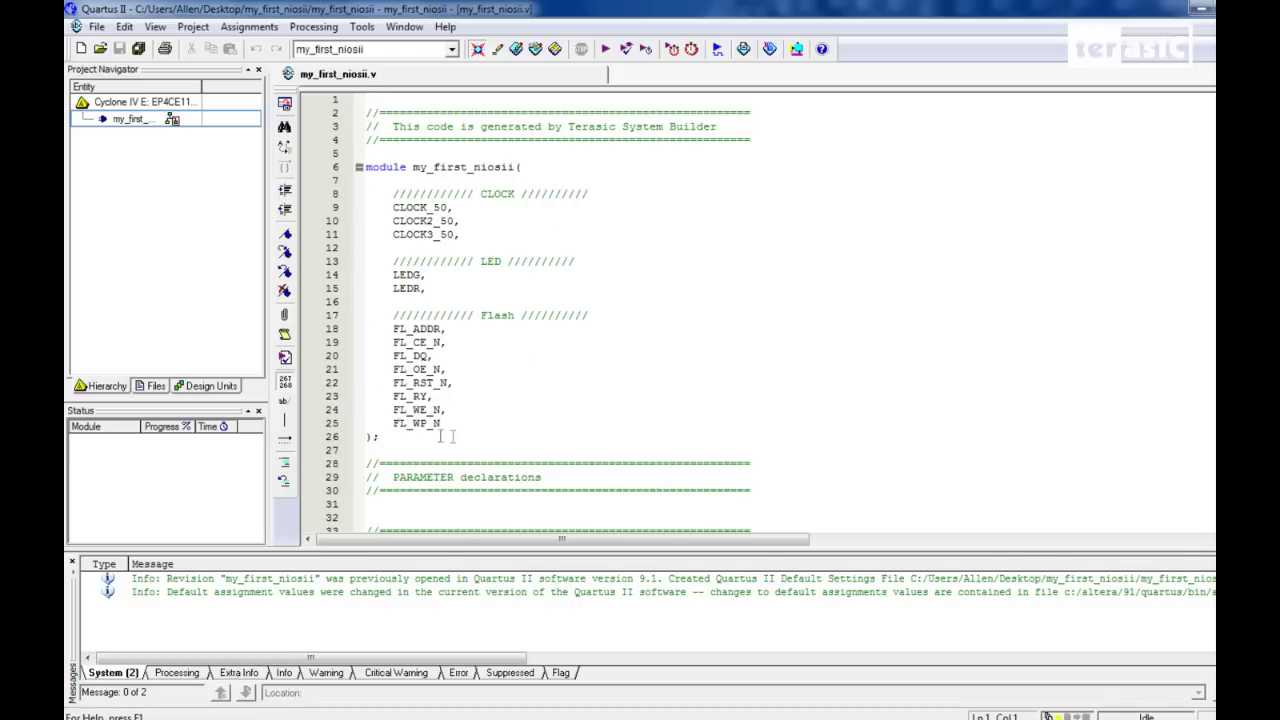
{"action": "scroll", "coordinate": [532, 435], "scroll_direction": "down", "scroll_amount": 4}
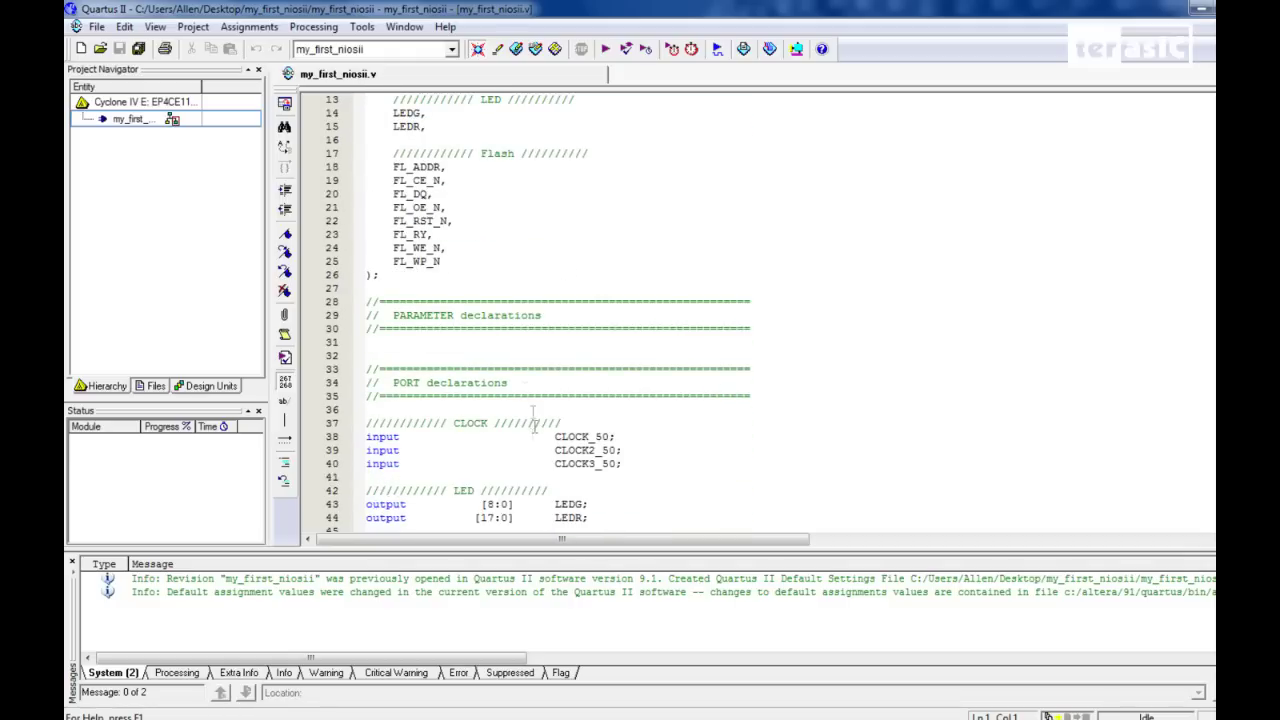
{"action": "scroll", "coordinate": [625, 380], "scroll_direction": "down", "scroll_amount": 5}
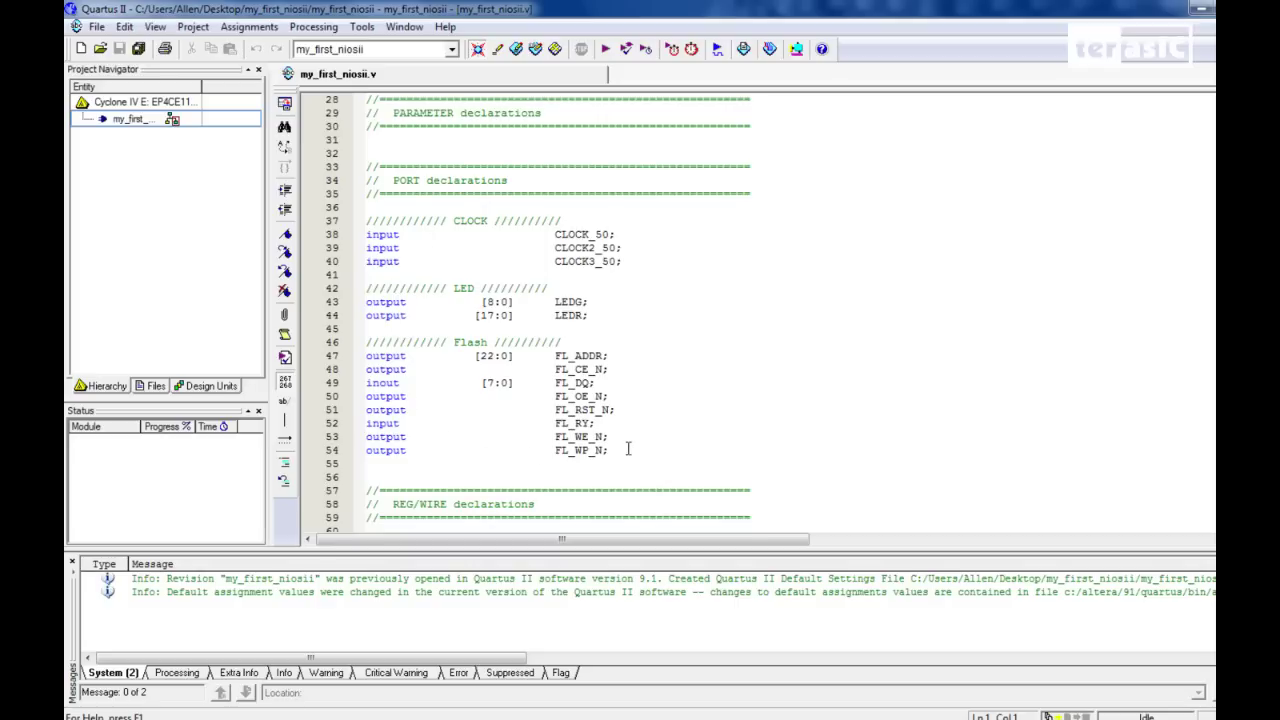
{"action": "scroll", "coordinate": [628, 448], "scroll_direction": "down", "scroll_amount": 4}
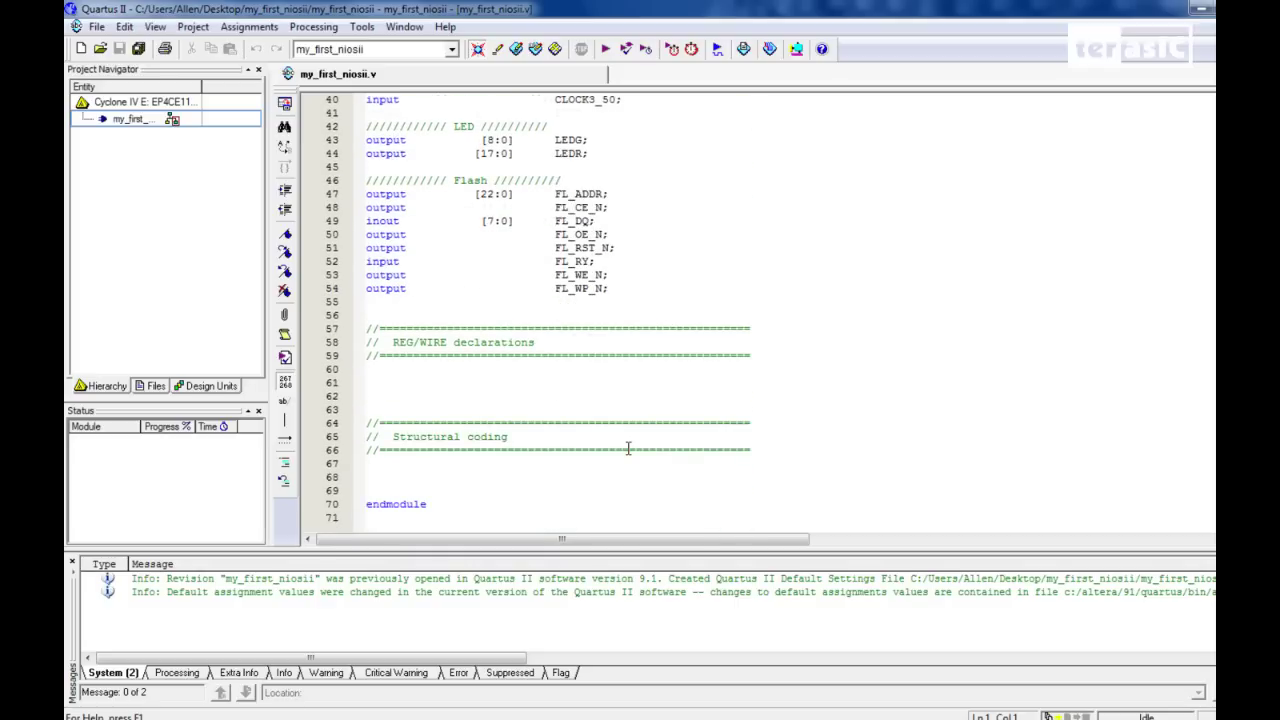
Review the pin assignments in the Assignment Editor, then return to my_first_niosii.v
{"action": "left_click", "coordinate": [250, 27]}
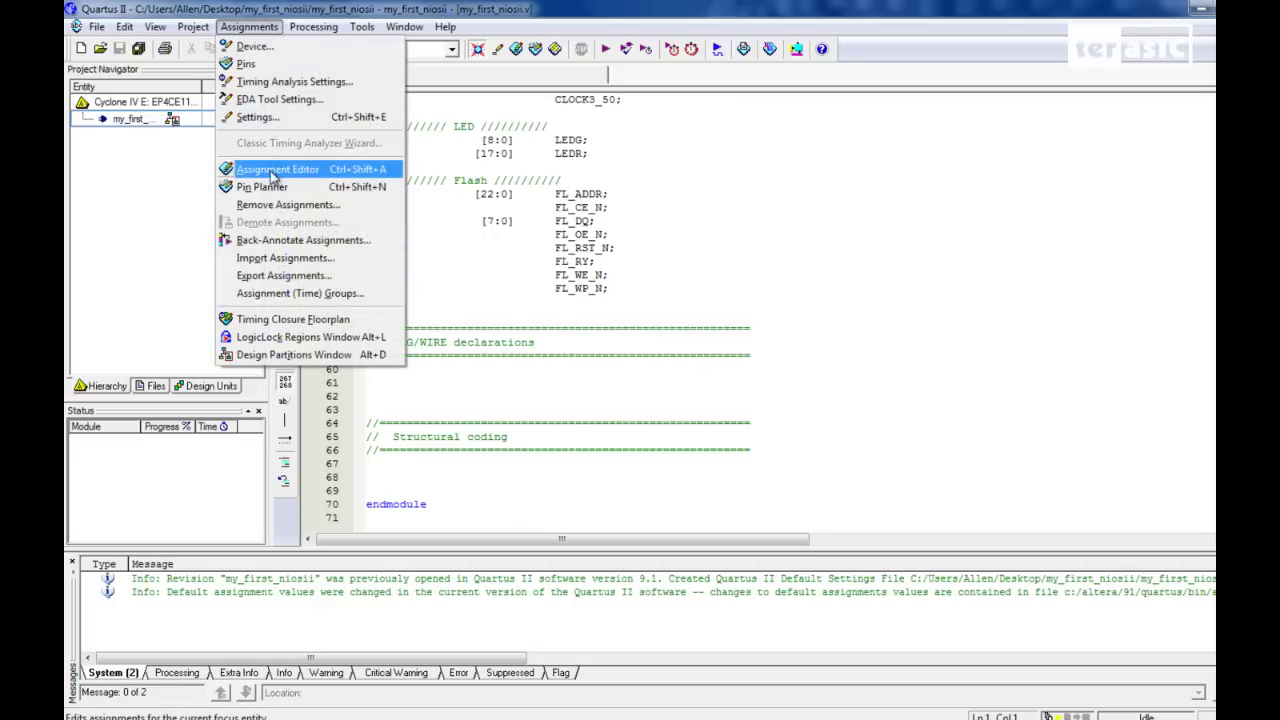
{"action": "left_click", "coordinate": [272, 172]}
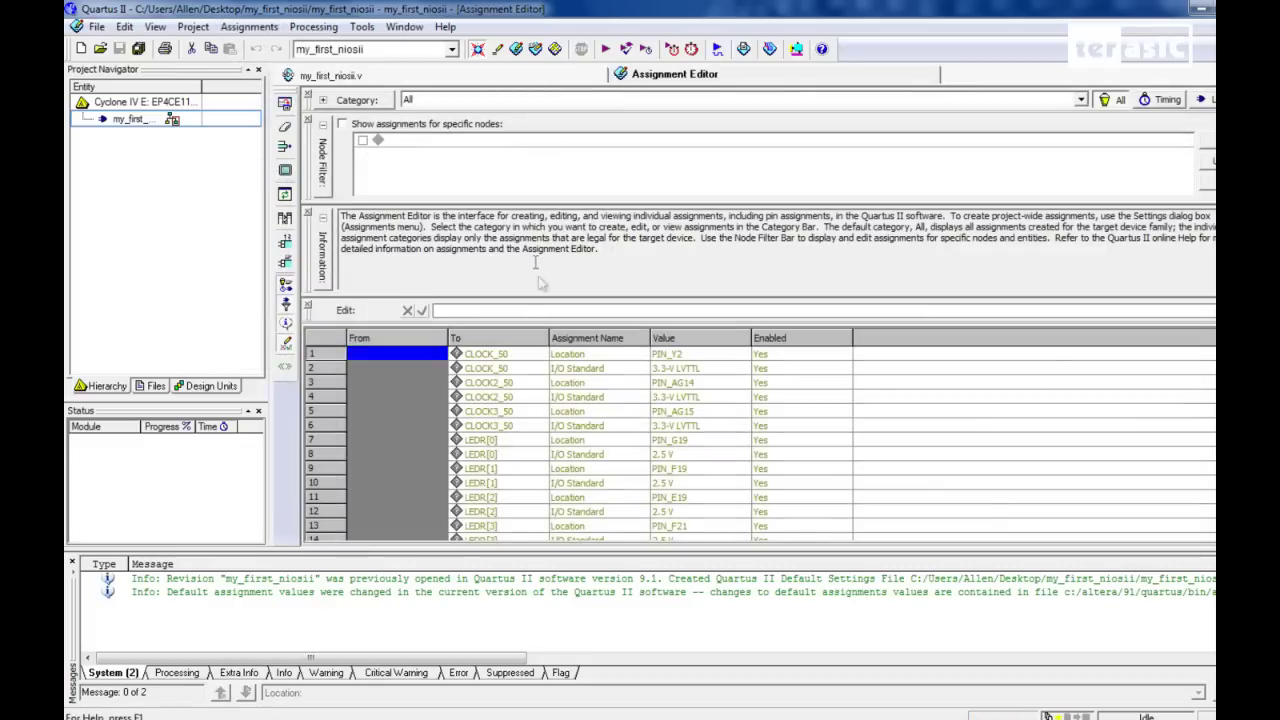
{"action": "scroll", "coordinate": [513, 412], "scroll_direction": "down", "scroll_amount": 11}
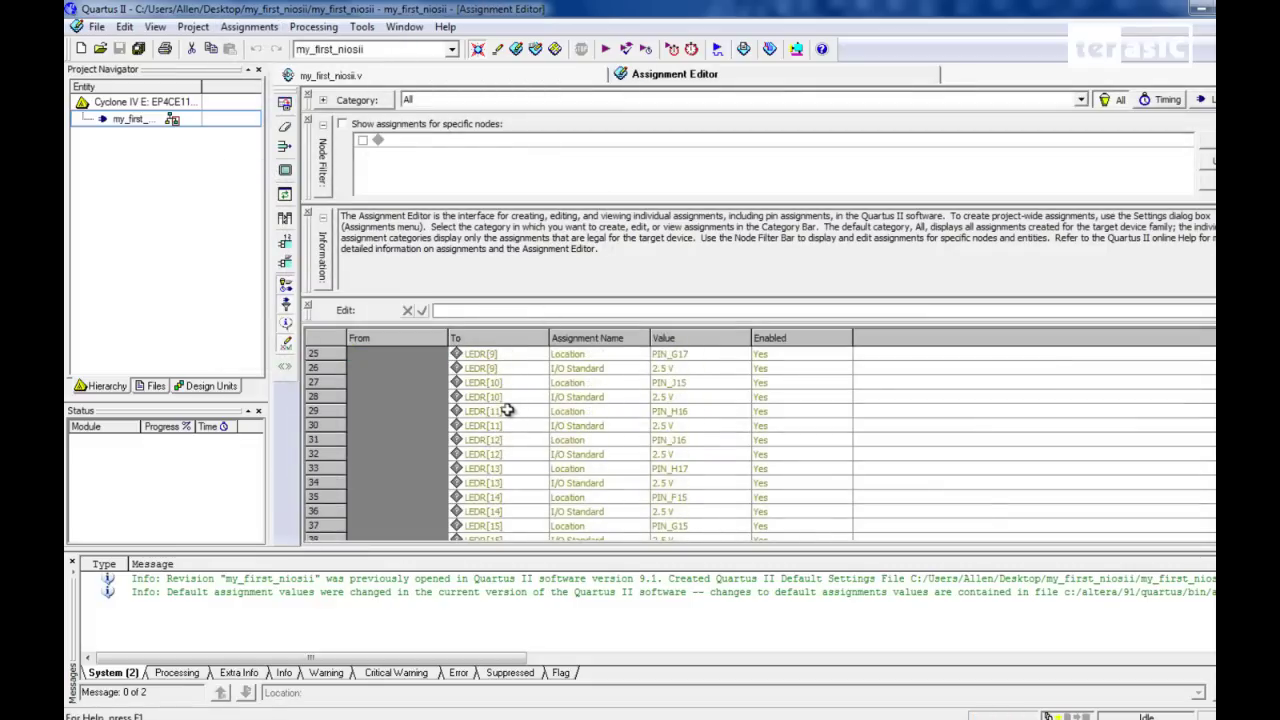
{"action": "scroll", "coordinate": [511, 411], "scroll_direction": "down", "scroll_amount": 14}
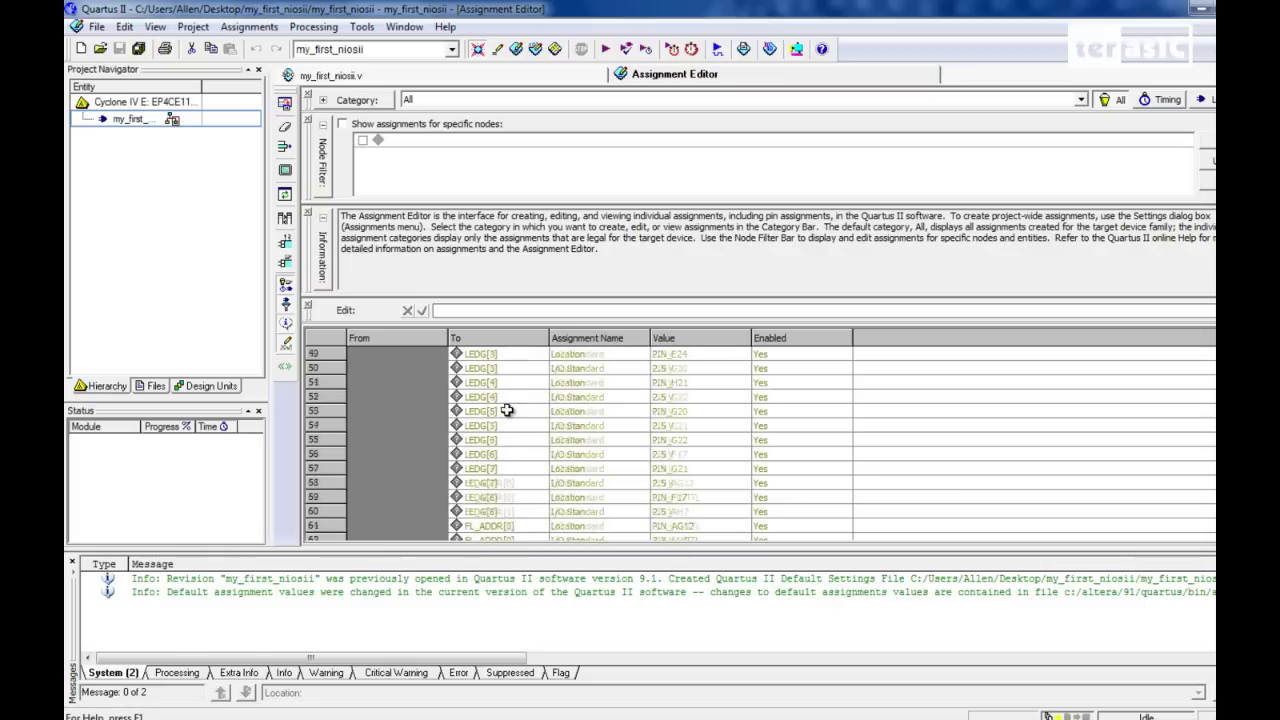
{"action": "scroll", "coordinate": [507, 410], "scroll_direction": "down", "scroll_amount": 15}
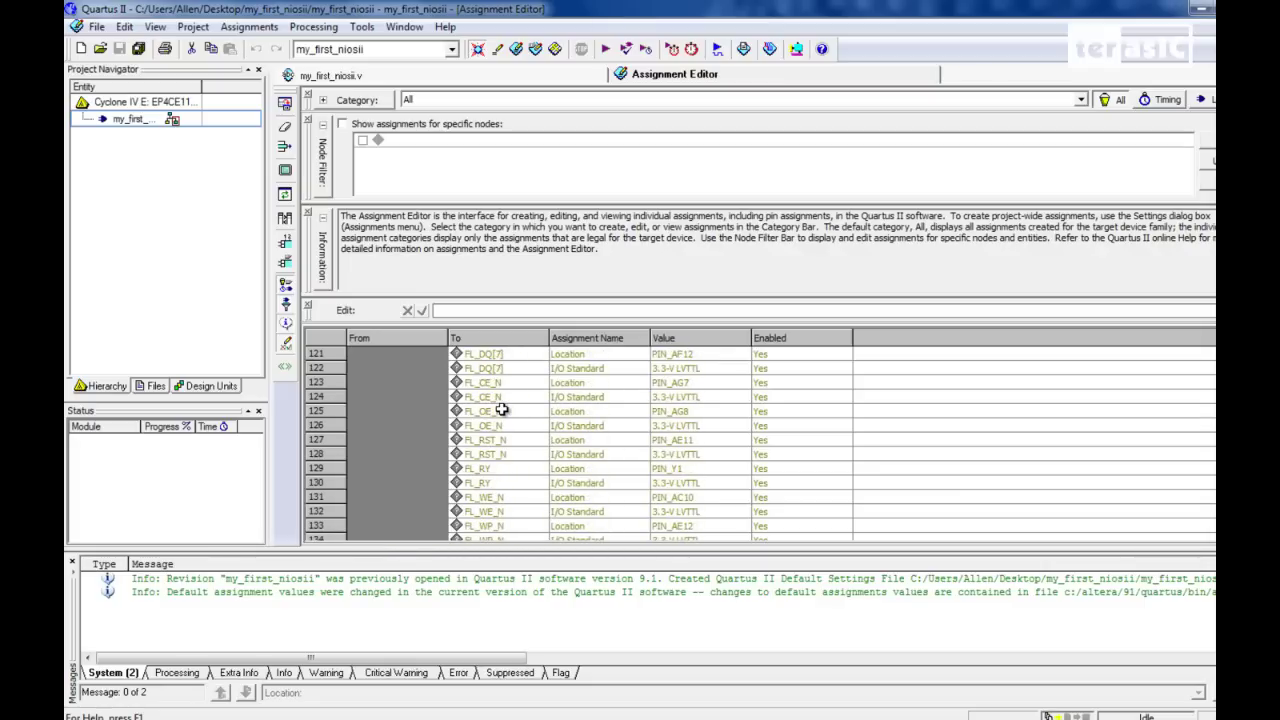
{"action": "left_click", "coordinate": [445, 78]}
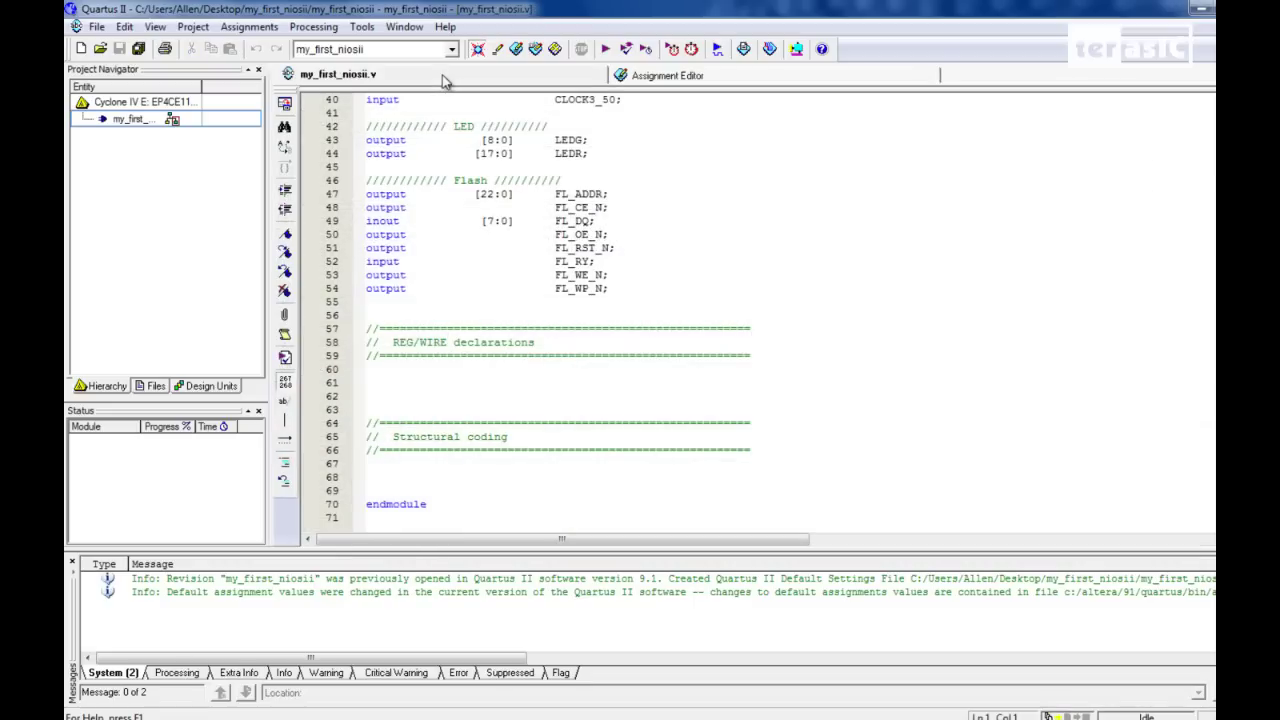
Start SOPC Builder and create the Verilog system DE2_115_SOPC
{"action": "left_click", "coordinate": [797, 50]}
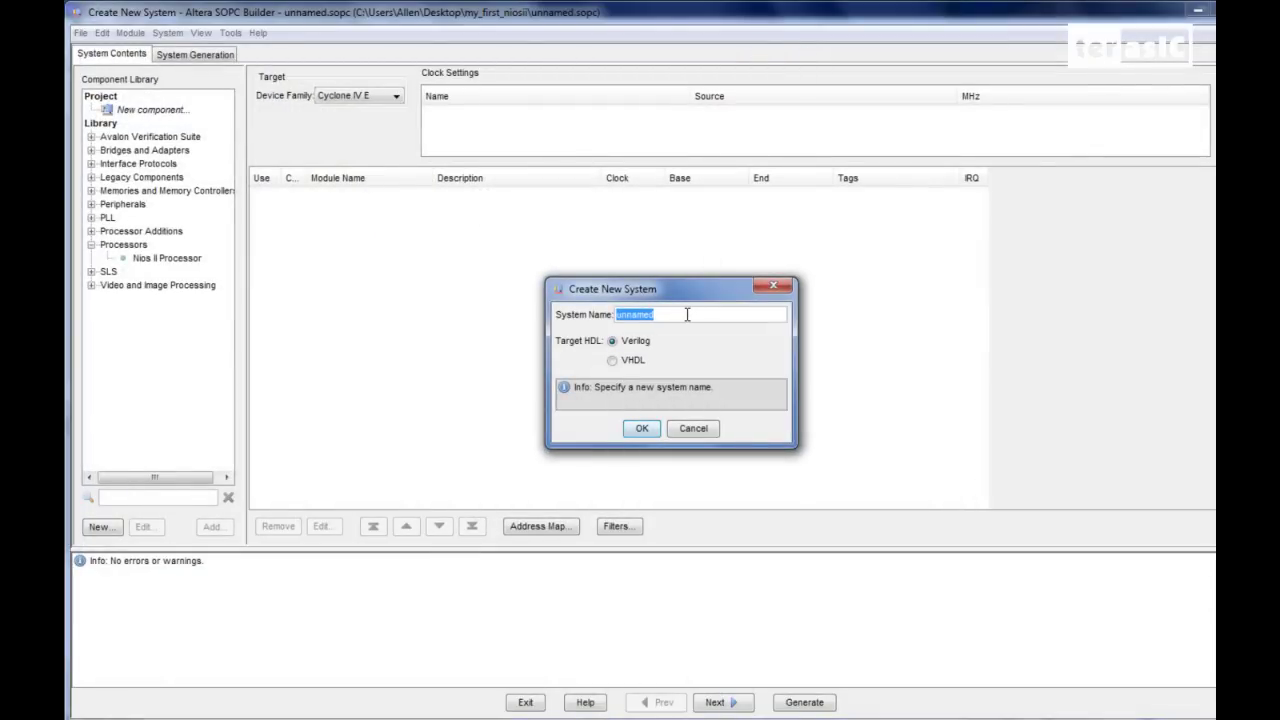
{"action": "type", "text": "DE2"}
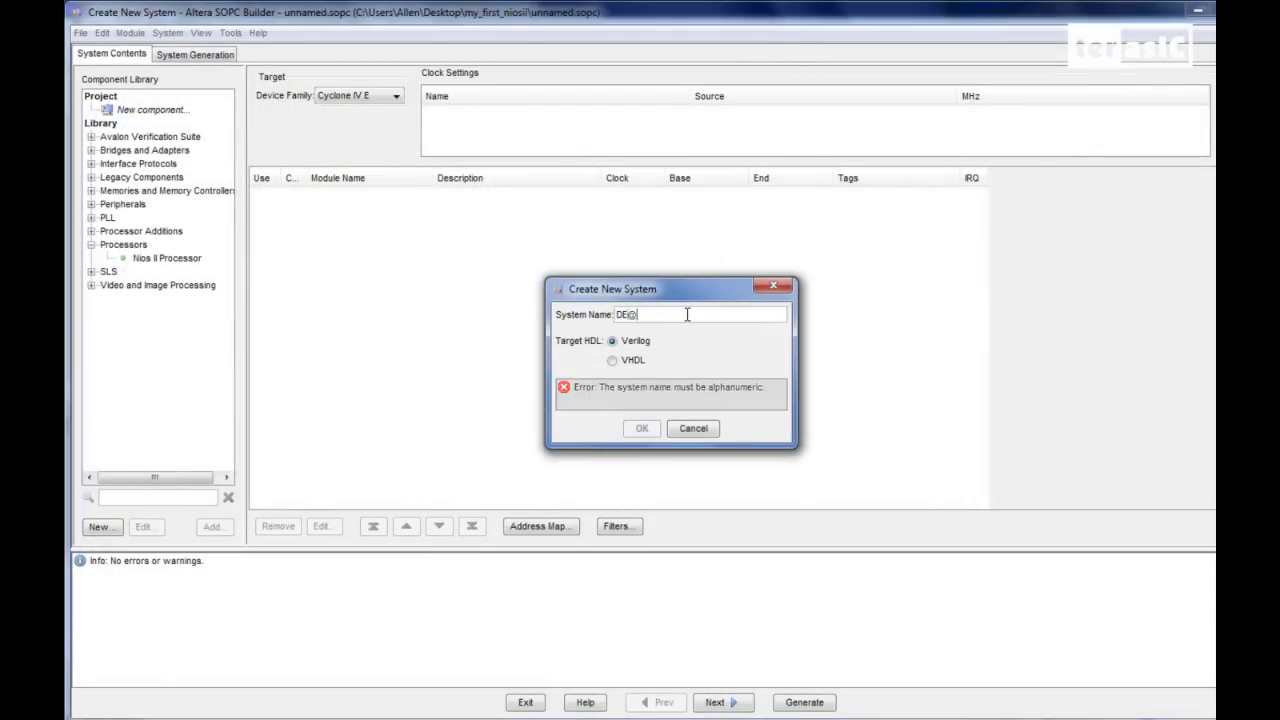
{"action": "type", "text": "_1"}
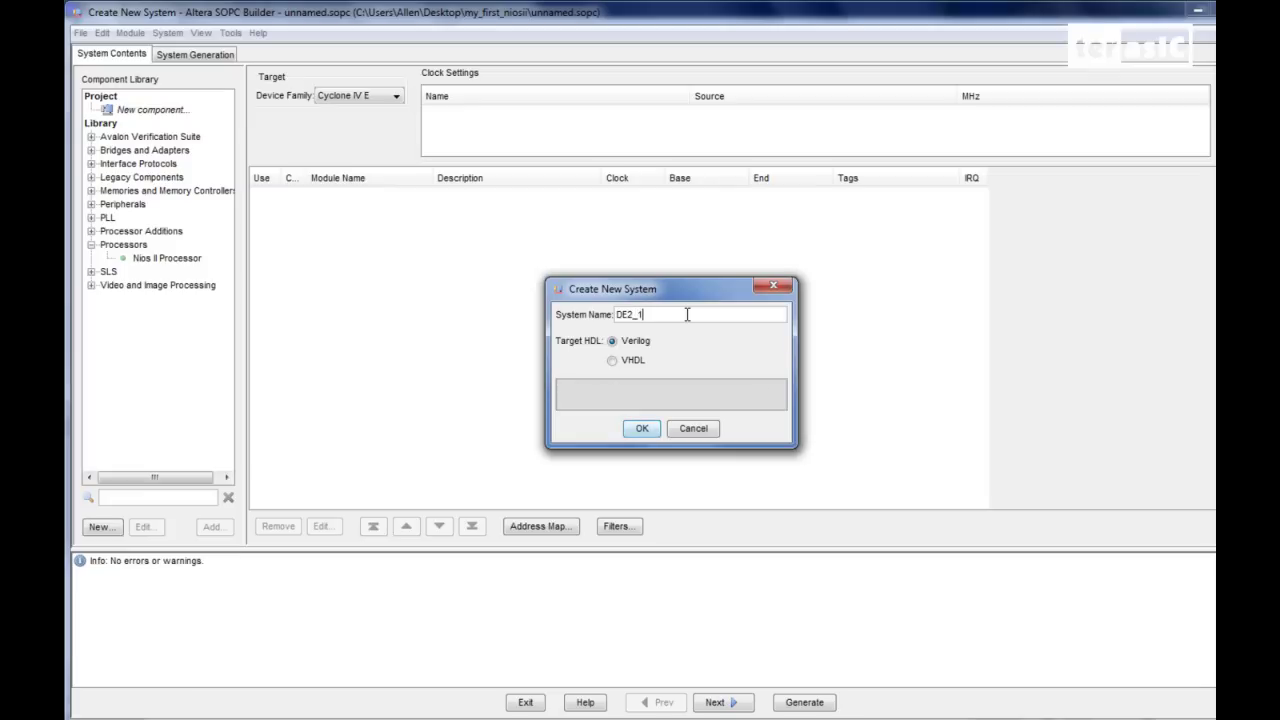
{"action": "type", "text": "15_SOPC"}
{"action": "left_click", "coordinate": [641, 429]}
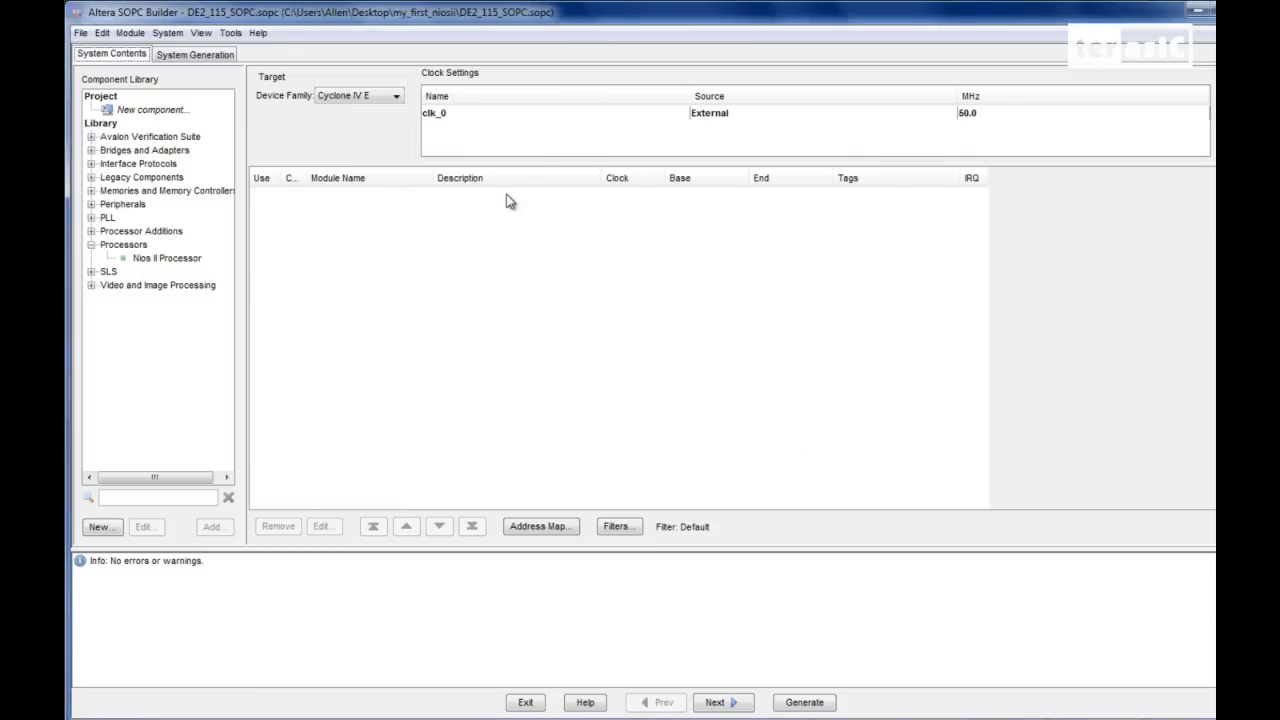
Add a Nios II Processor with default settings and rename cpu_0 to cpu
{"action": "double_click", "coordinate": [188, 259]}
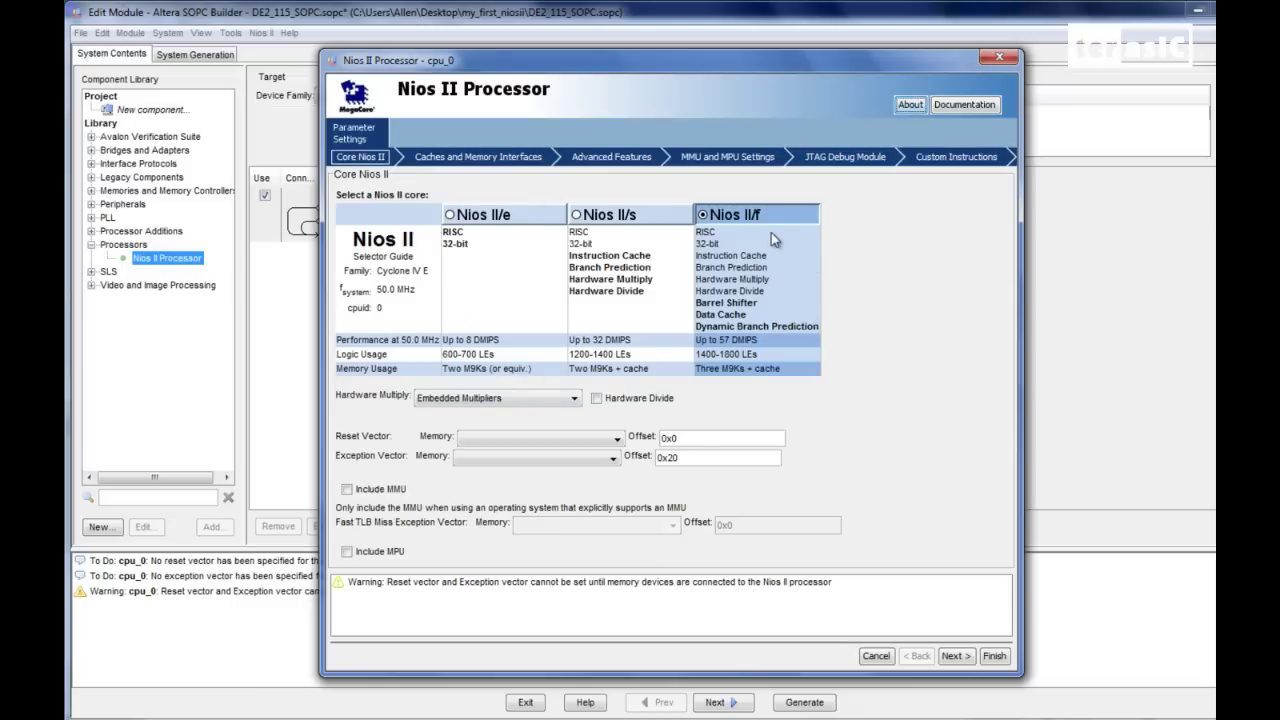
{"action": "left_click", "coordinate": [994, 657]}
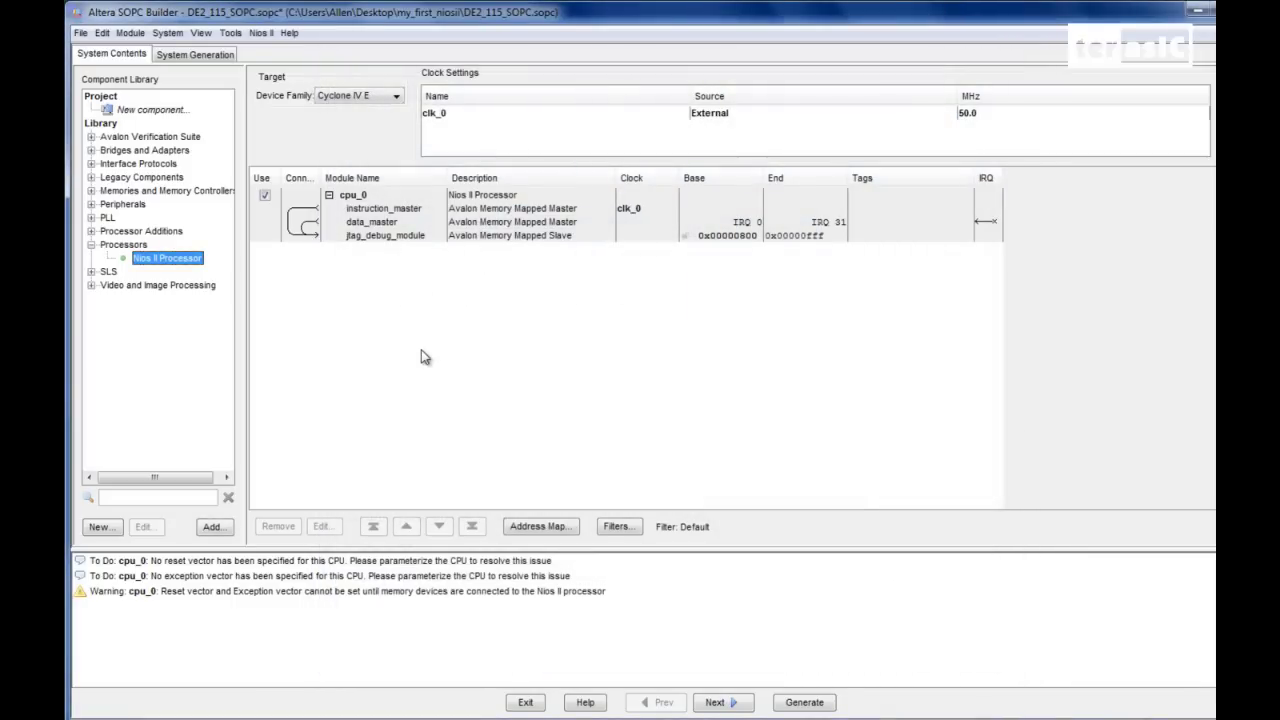
{"action": "left_click", "coordinate": [382, 199]}
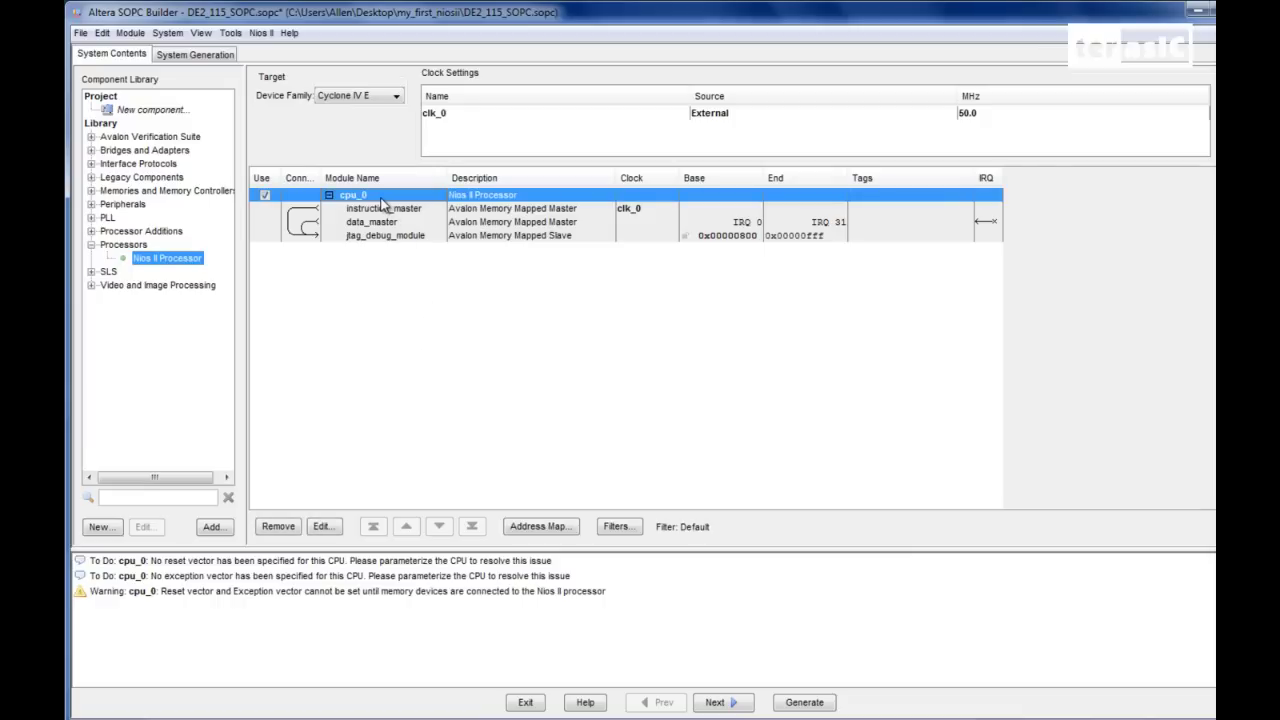
{"action": "right_click", "coordinate": [382, 203]}
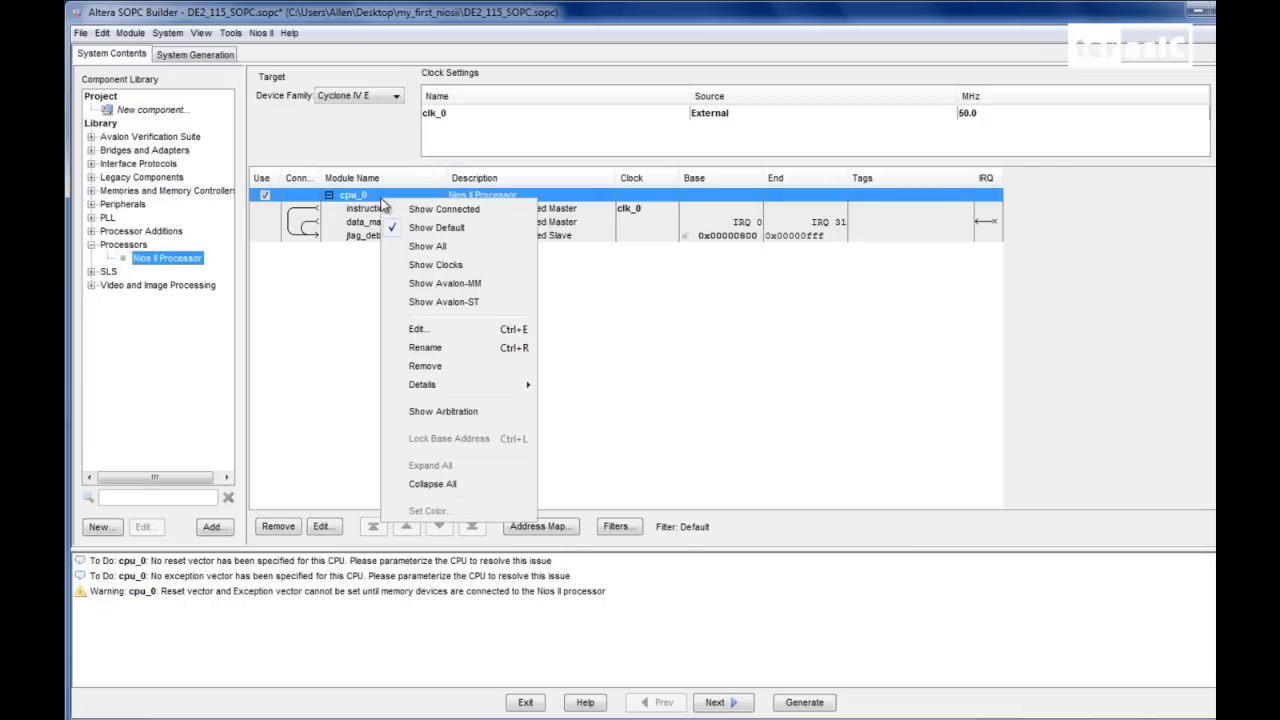
{"action": "left_click", "coordinate": [435, 352]}
{"action": "key", "text": "End"}
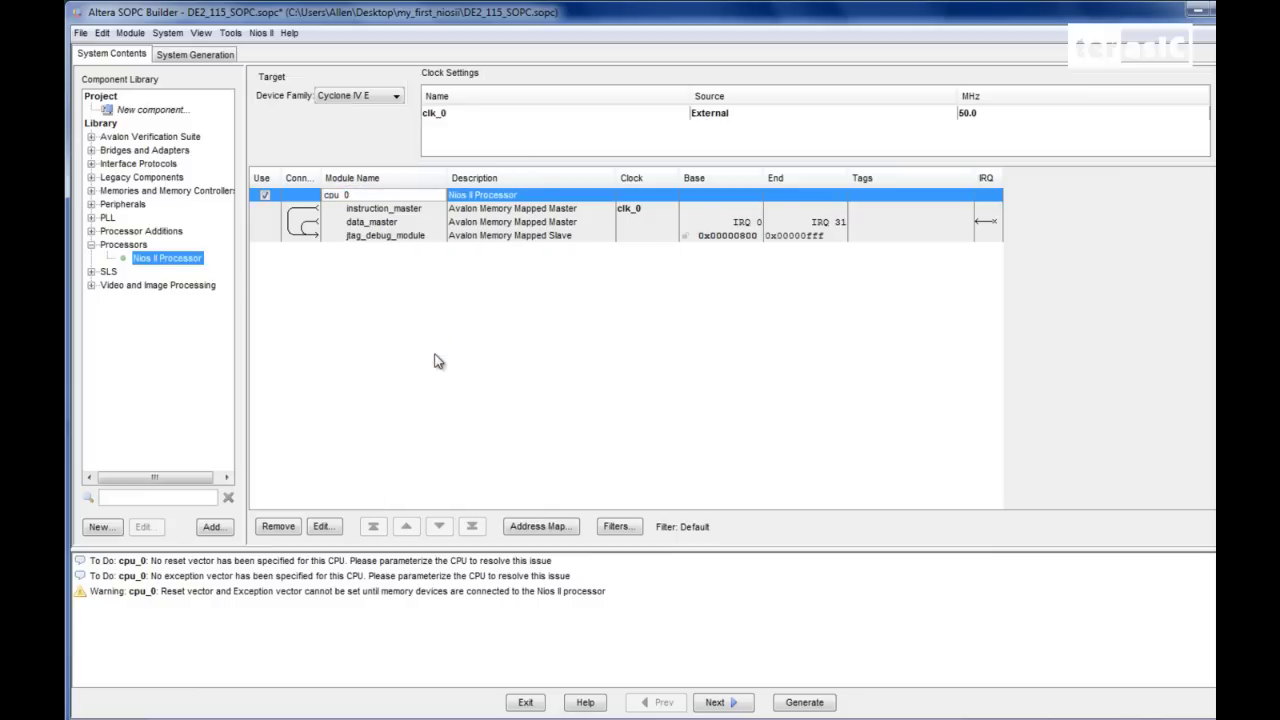
{"action": "key", "text": "Return"}
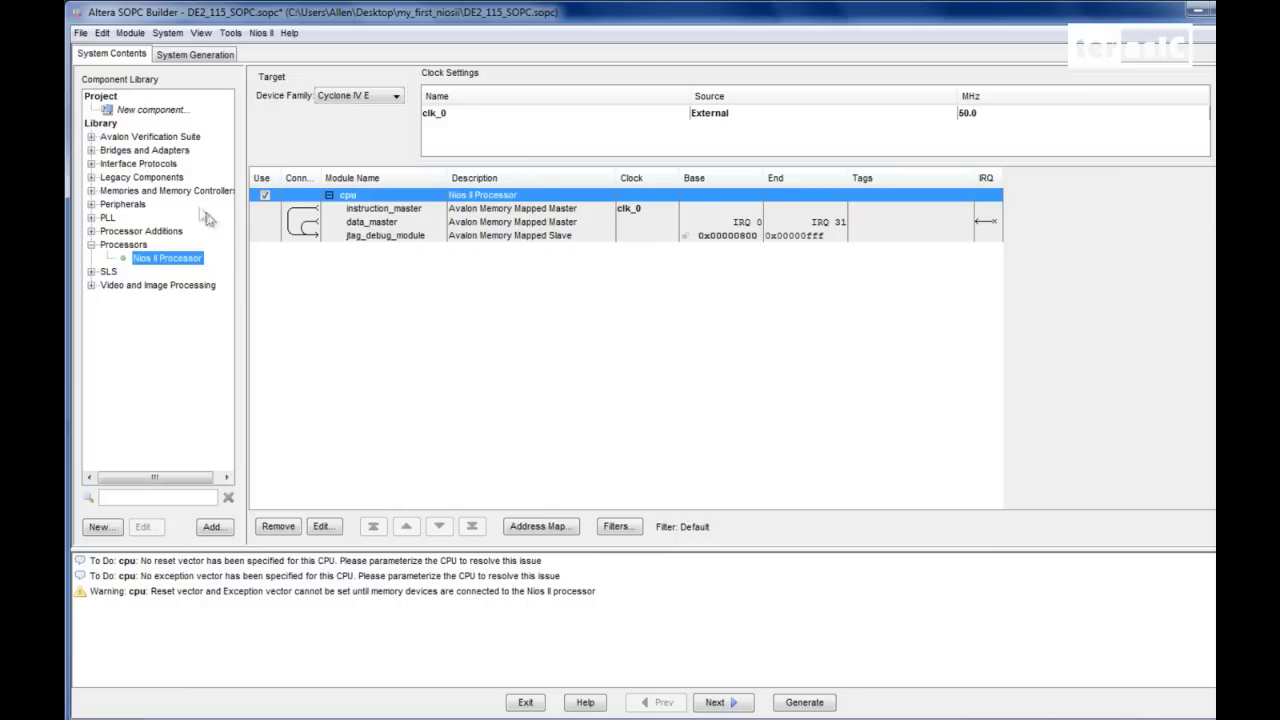
Add a JTAG UART from Interface Protocols > Serial in the Component Library
{"action": "left_click", "coordinate": [91, 164]}
{"action": "left_click", "coordinate": [107, 231]}
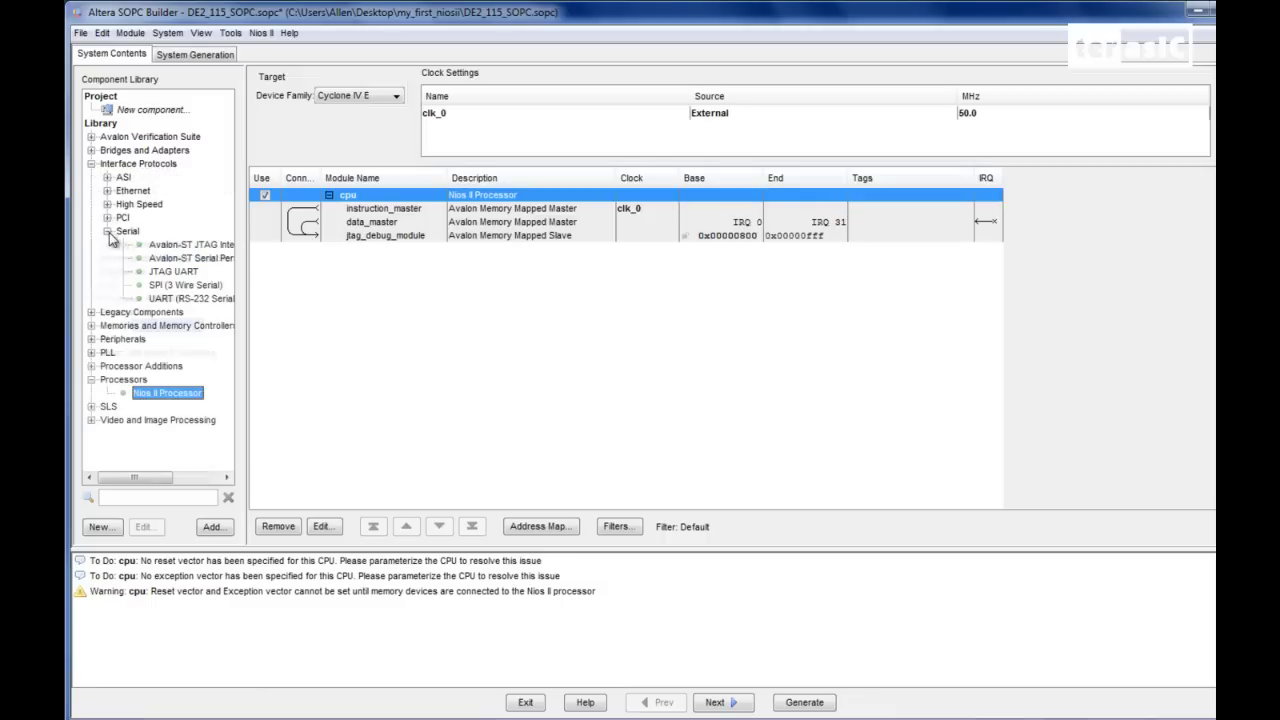
{"action": "double_click", "coordinate": [172, 271]}
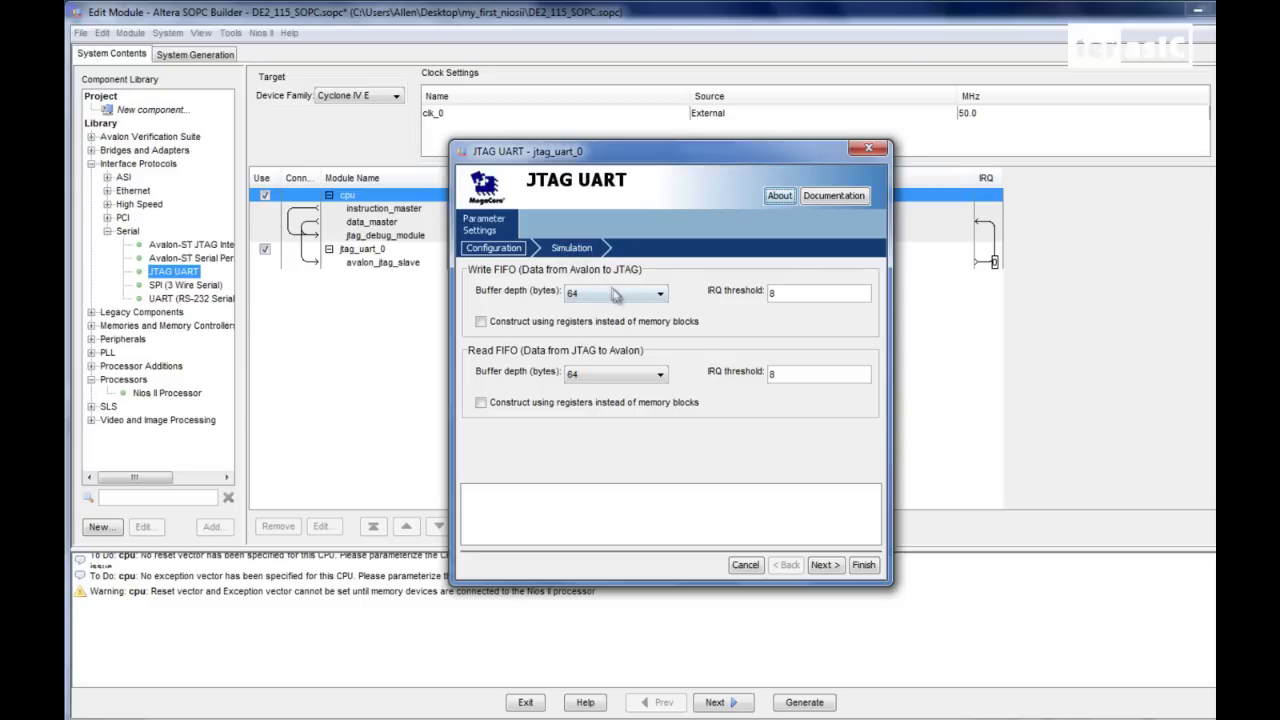
Accept the JTAG UART defaults and rename jtag_uart_0 to jtag_uart
{"action": "left_click", "coordinate": [863, 566]}
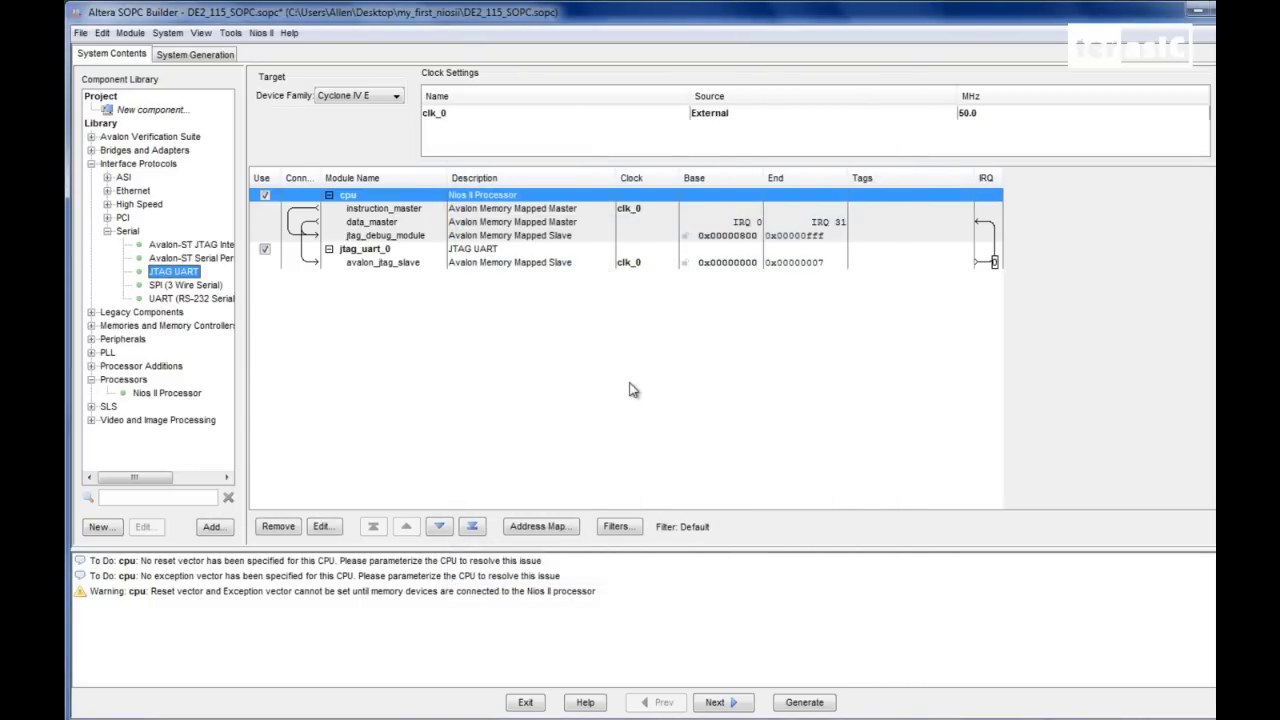
{"action": "left_click", "coordinate": [420, 250]}
{"action": "right_click", "coordinate": [420, 250]}
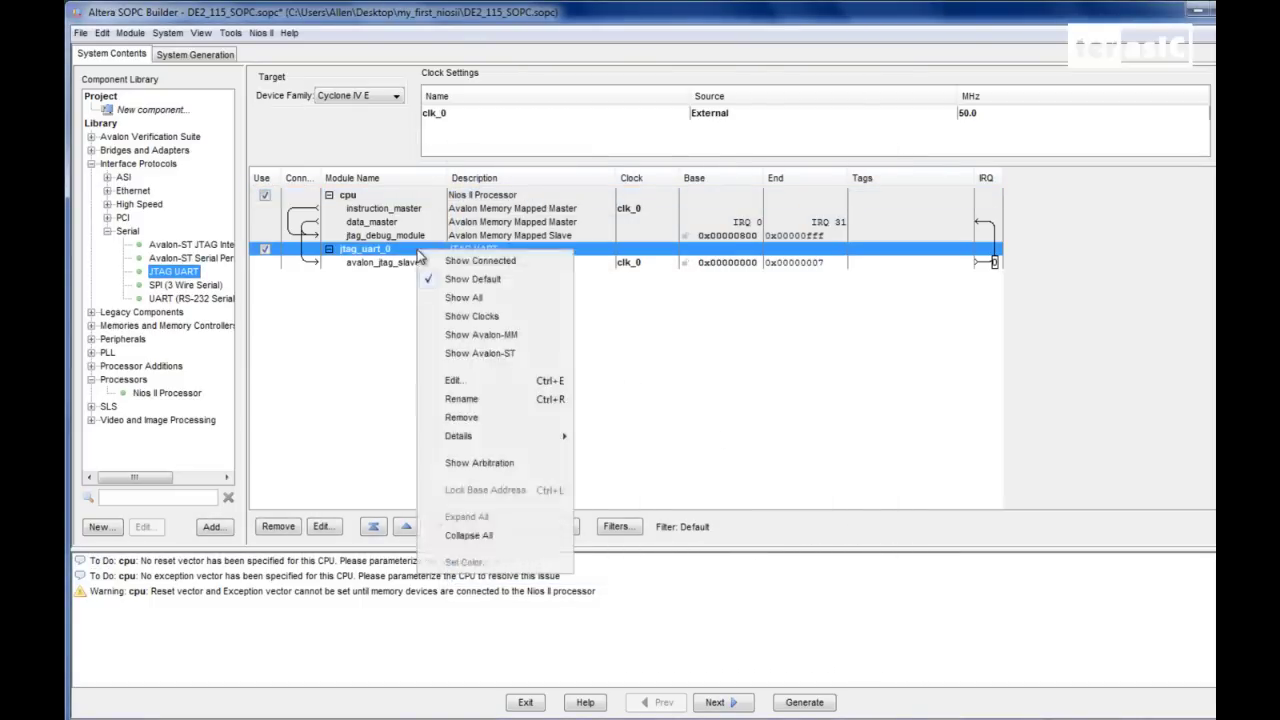
{"action": "left_click", "coordinate": [486, 398]}
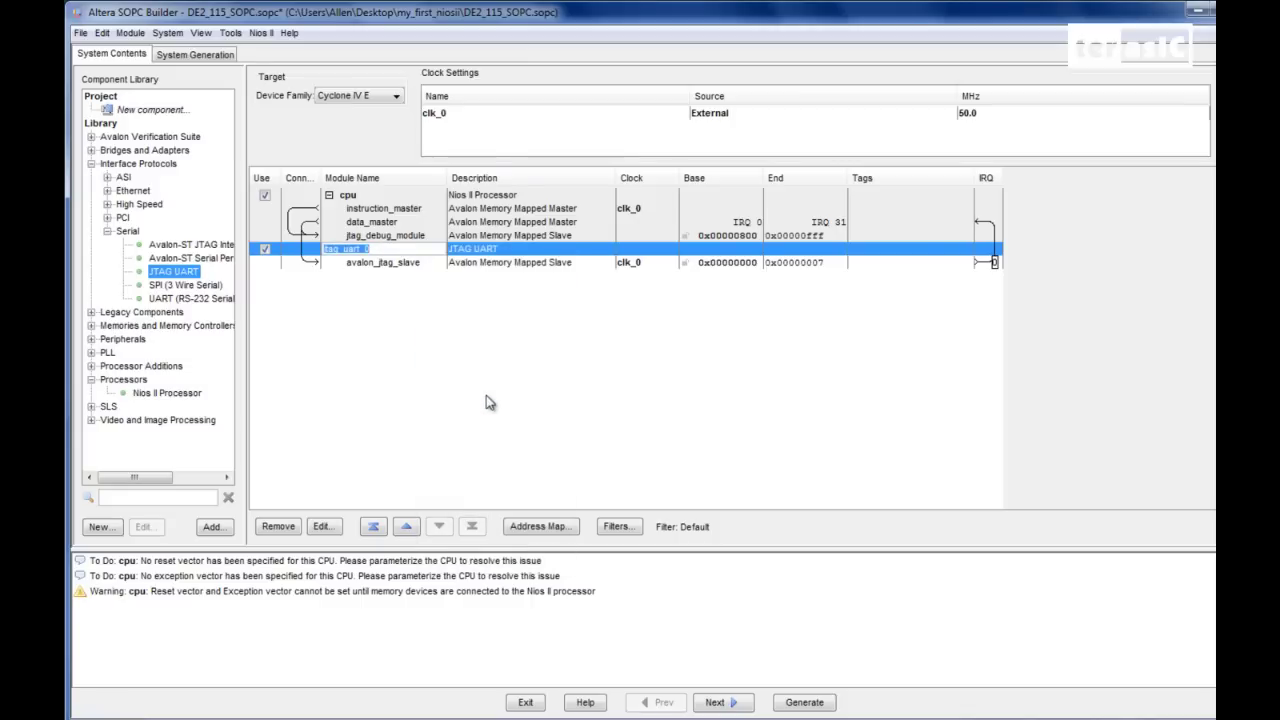
{"action": "key", "text": "BackSpace"}
{"action": "key", "text": "BackSpace"}
{"action": "key", "text": "Return"}
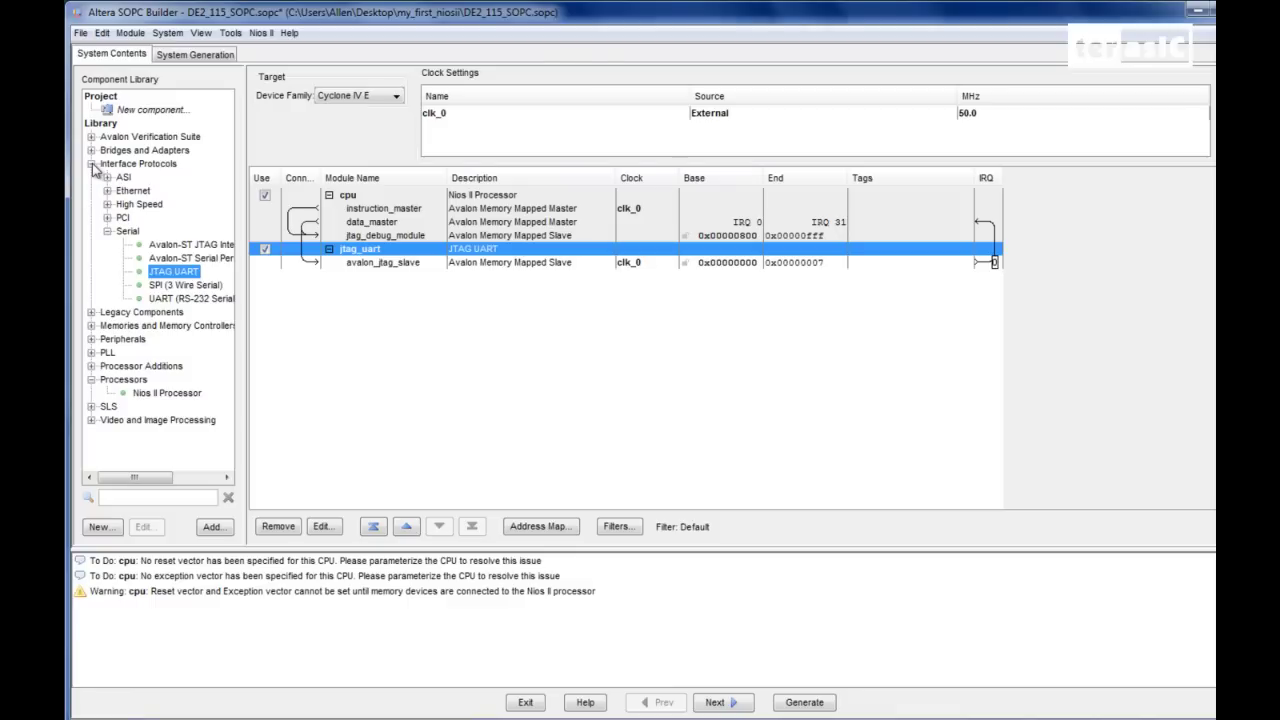
Add an On-Chip Memory with a total size of 204800 bytes to the system
{"action": "left_click", "coordinate": [91, 326]}
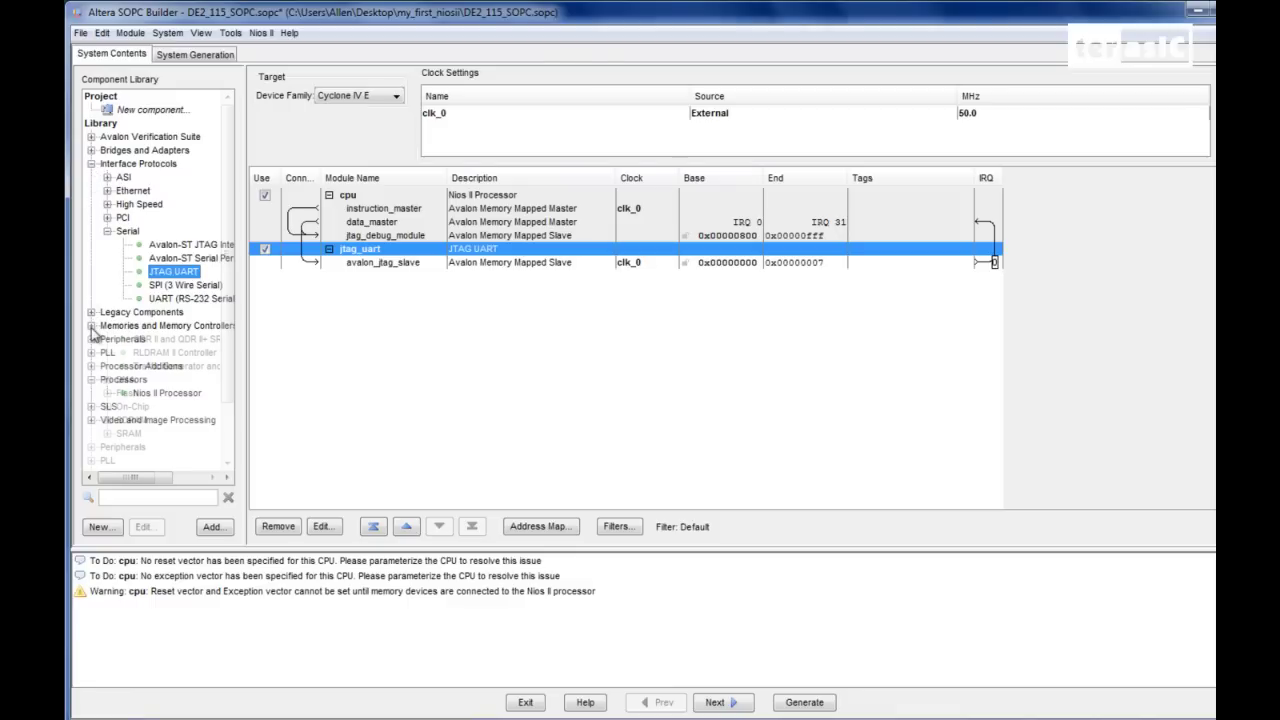
{"action": "left_click", "coordinate": [107, 406]}
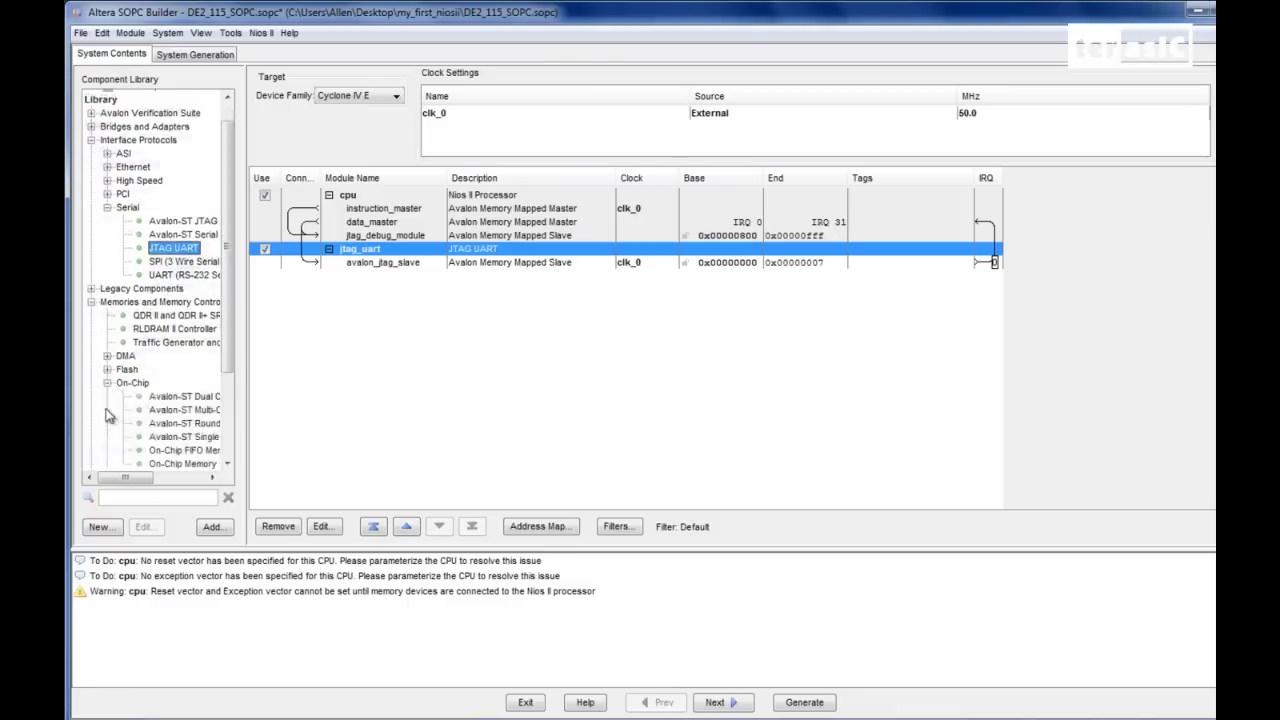
{"action": "double_click", "coordinate": [182, 464]}
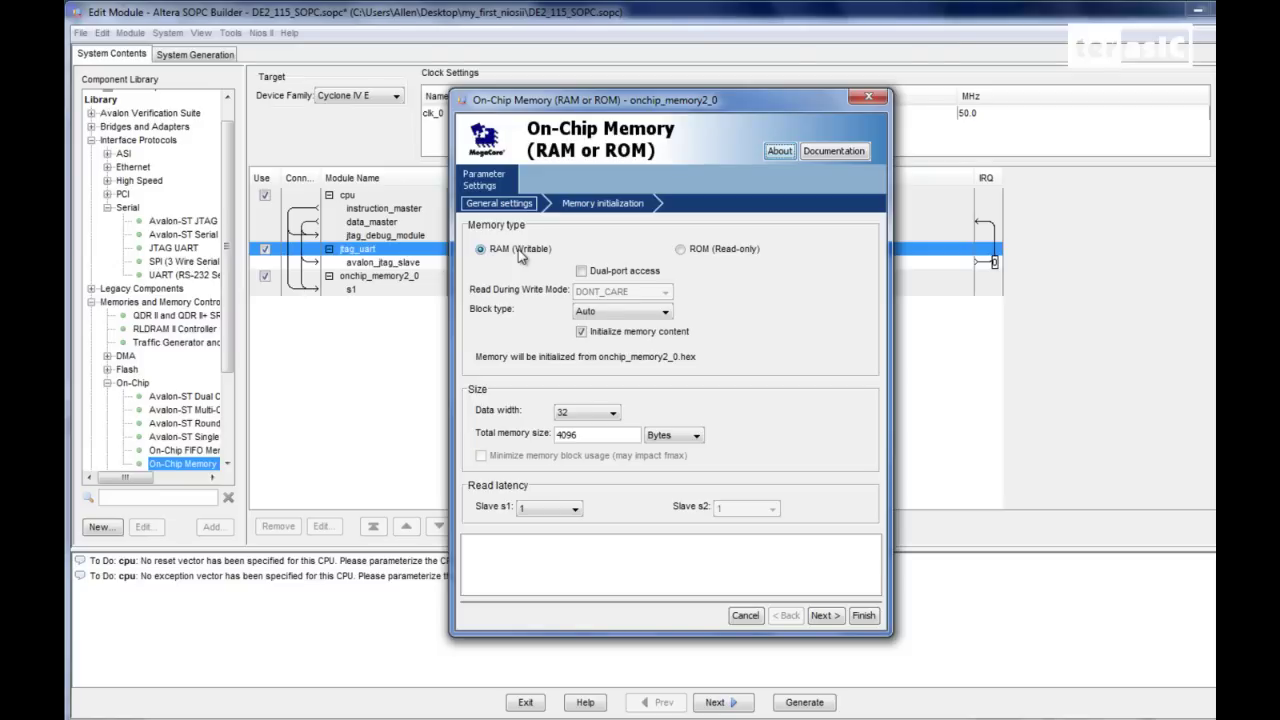
{"action": "double_click", "coordinate": [572, 437]}
{"action": "type", "text": "204800"}
{"action": "left_click", "coordinate": [862, 615]}
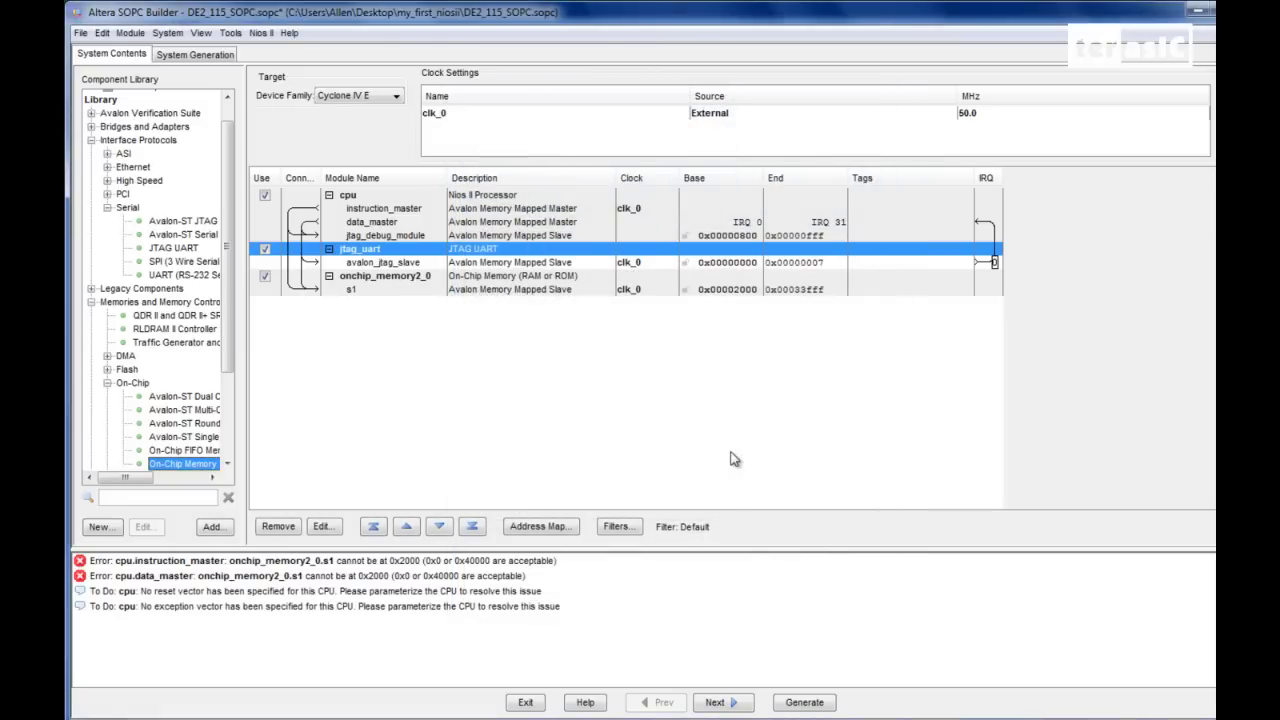
Rename the onchip_memory2_0 module to onchip_memory2
{"action": "left_click", "coordinate": [435, 279]}
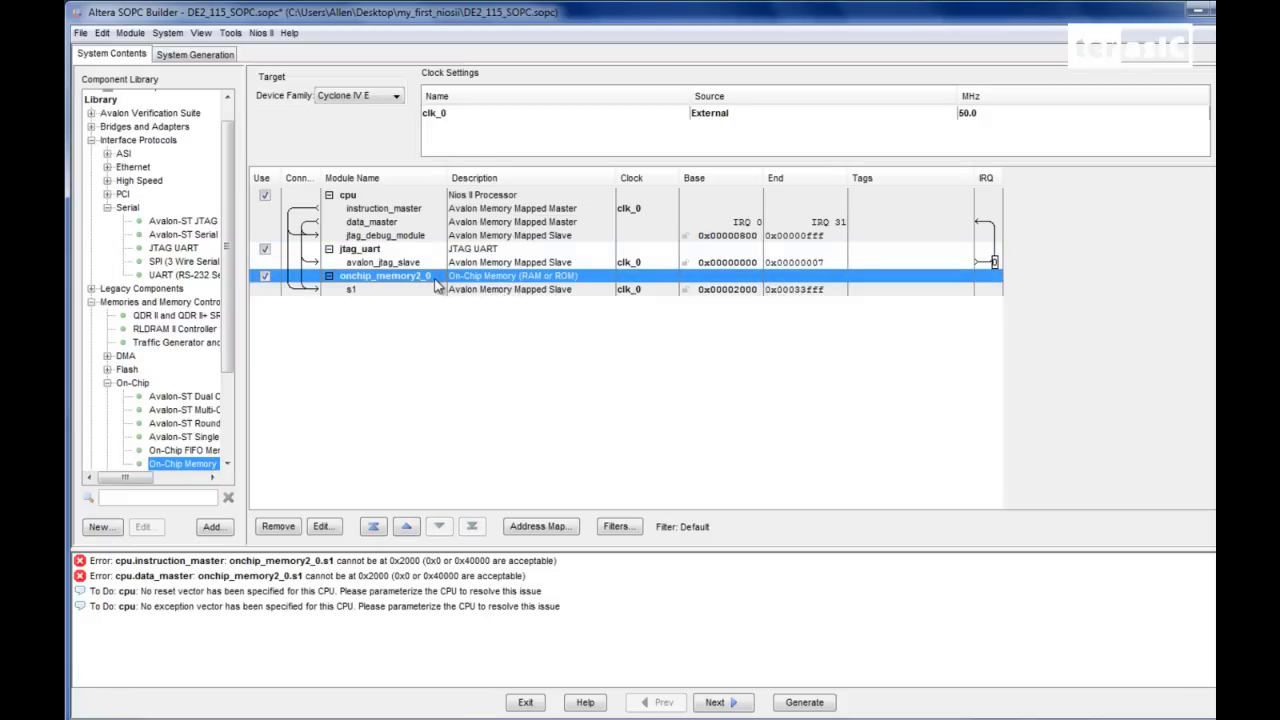
{"action": "left_click", "coordinate": [513, 425]}
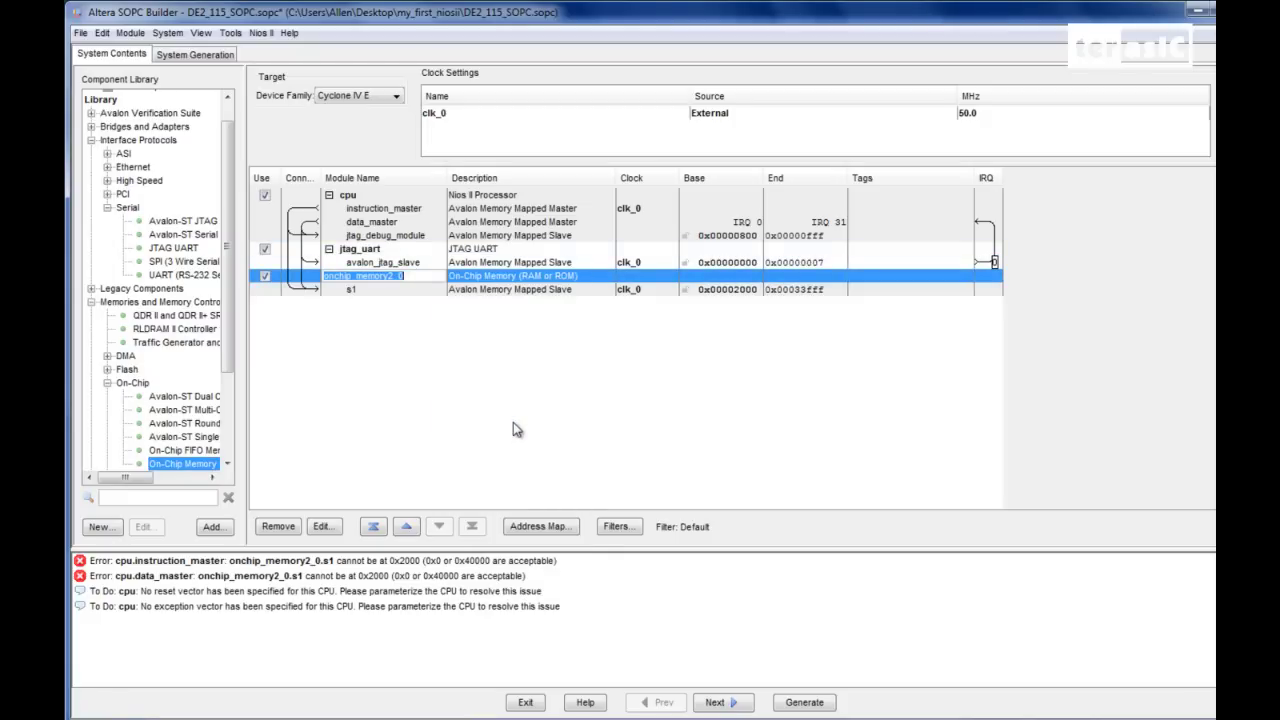
{"action": "key", "text": "End"}
{"action": "key", "text": "BackSpace"}
{"action": "key", "text": "BackSpace"}
{"action": "key", "text": "Return"}
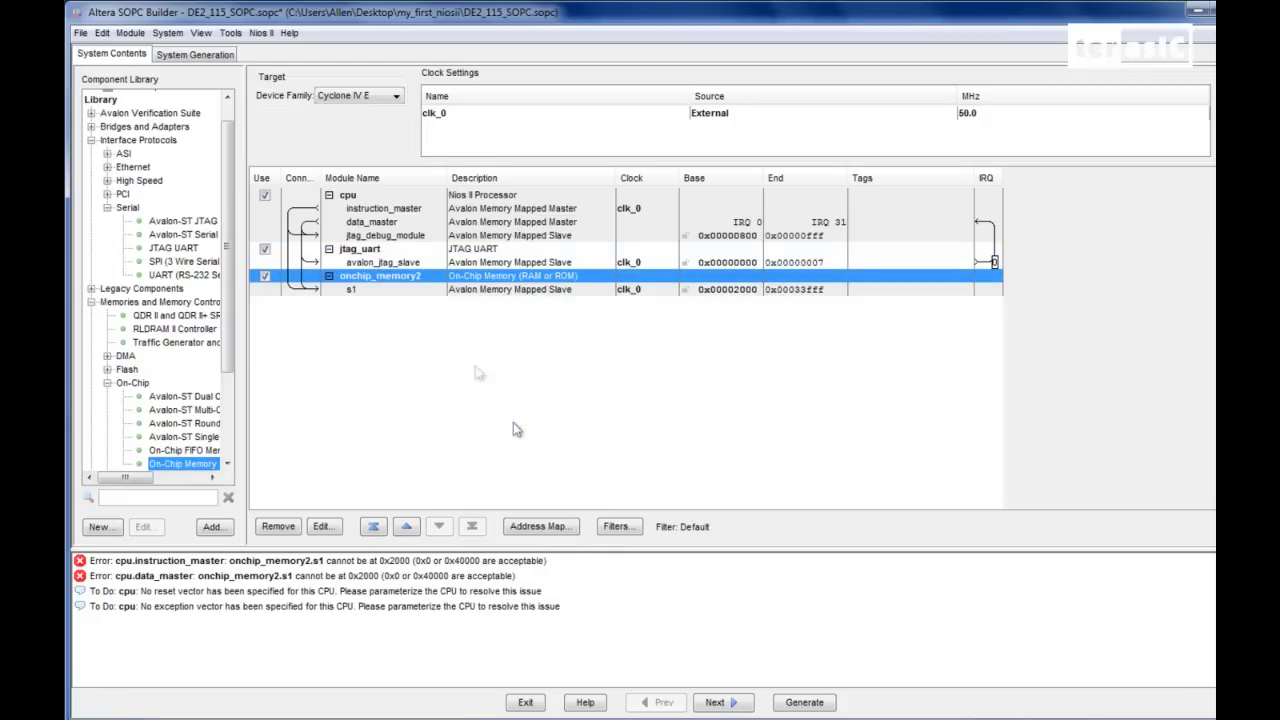
Set the cpu's Reset Vector and Exception Vector memories both to onchip_memory2
{"action": "left_click", "coordinate": [367, 199]}
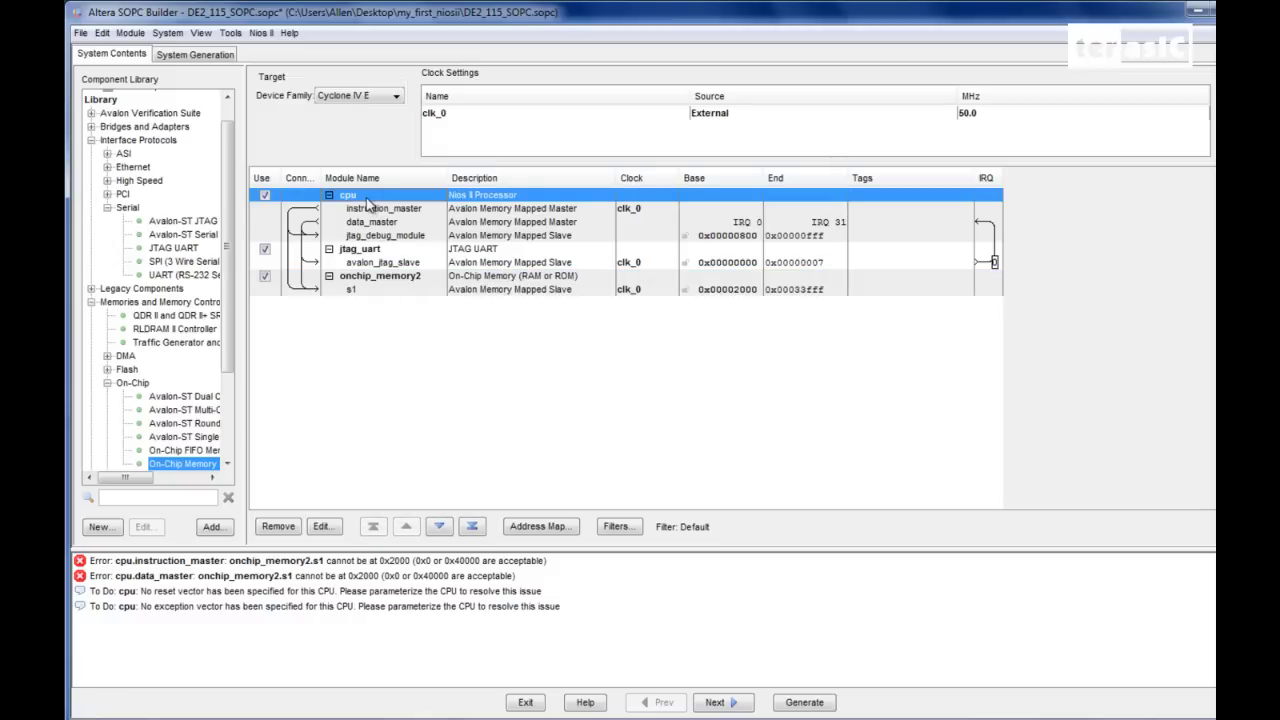
{"action": "double_click", "coordinate": [367, 200]}
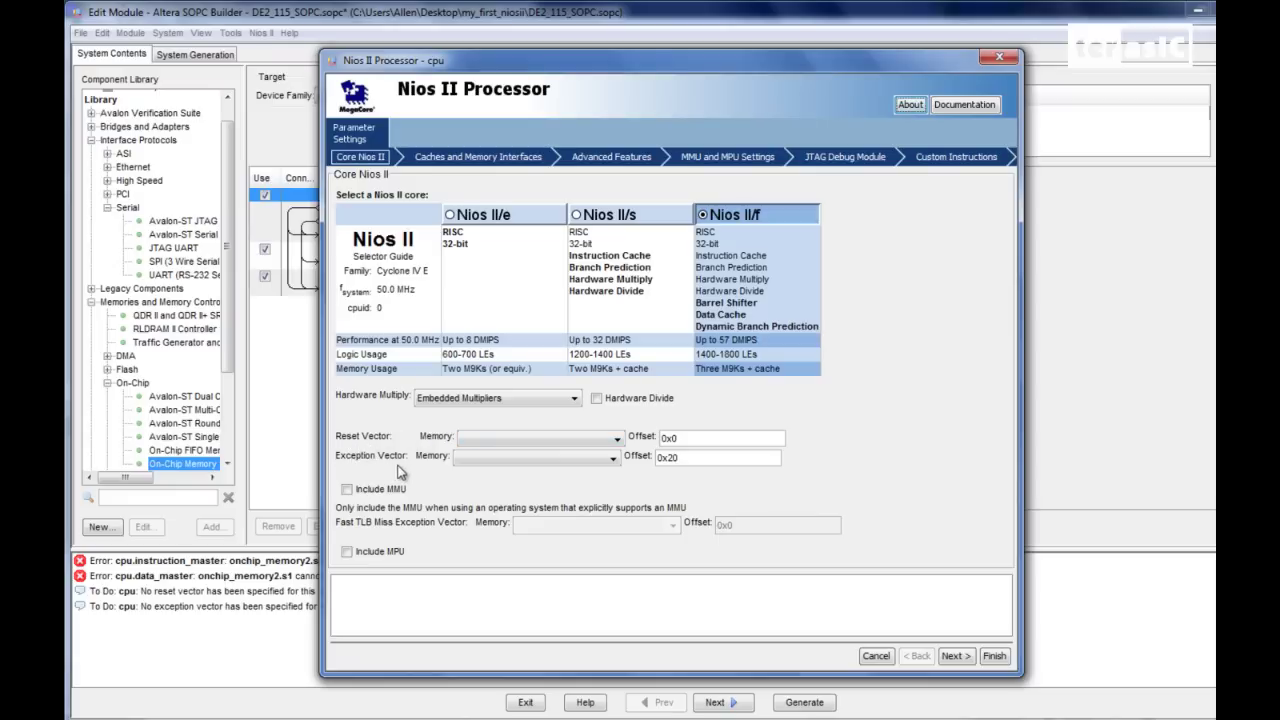
{"action": "left_click", "coordinate": [505, 439]}
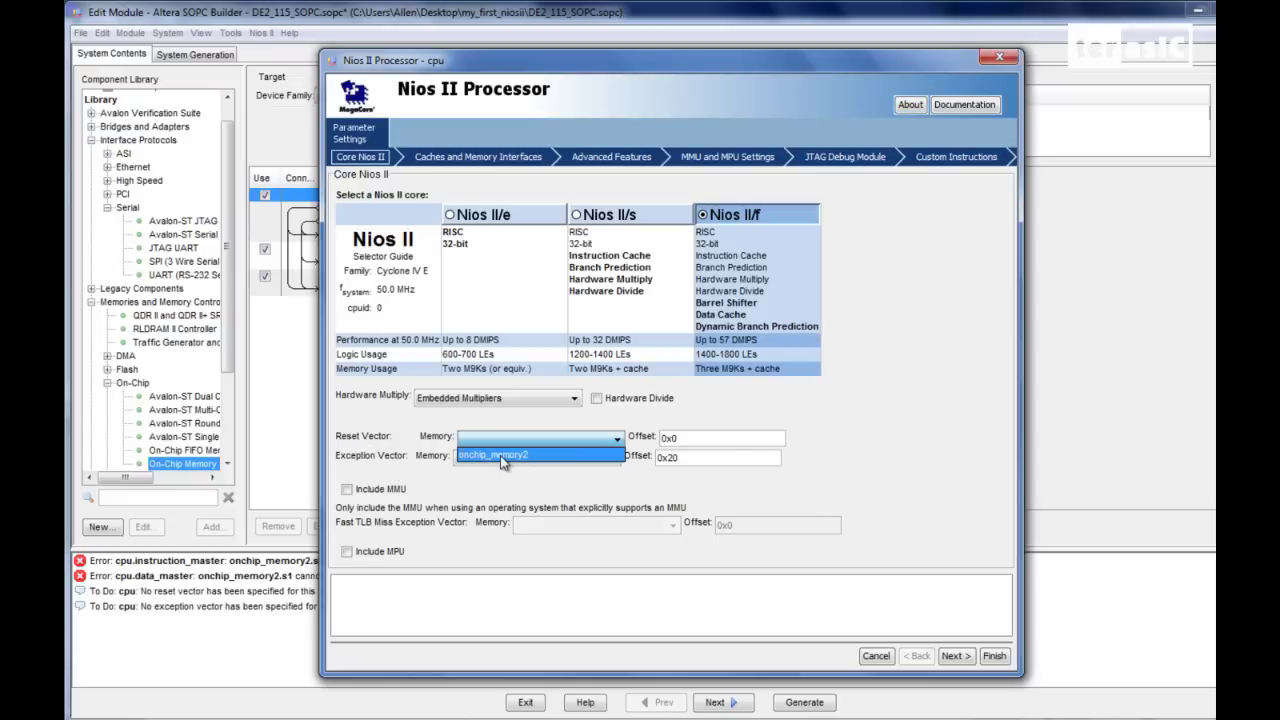
{"action": "left_click", "coordinate": [503, 456]}
{"action": "left_click", "coordinate": [505, 458]}
{"action": "left_click", "coordinate": [503, 476]}
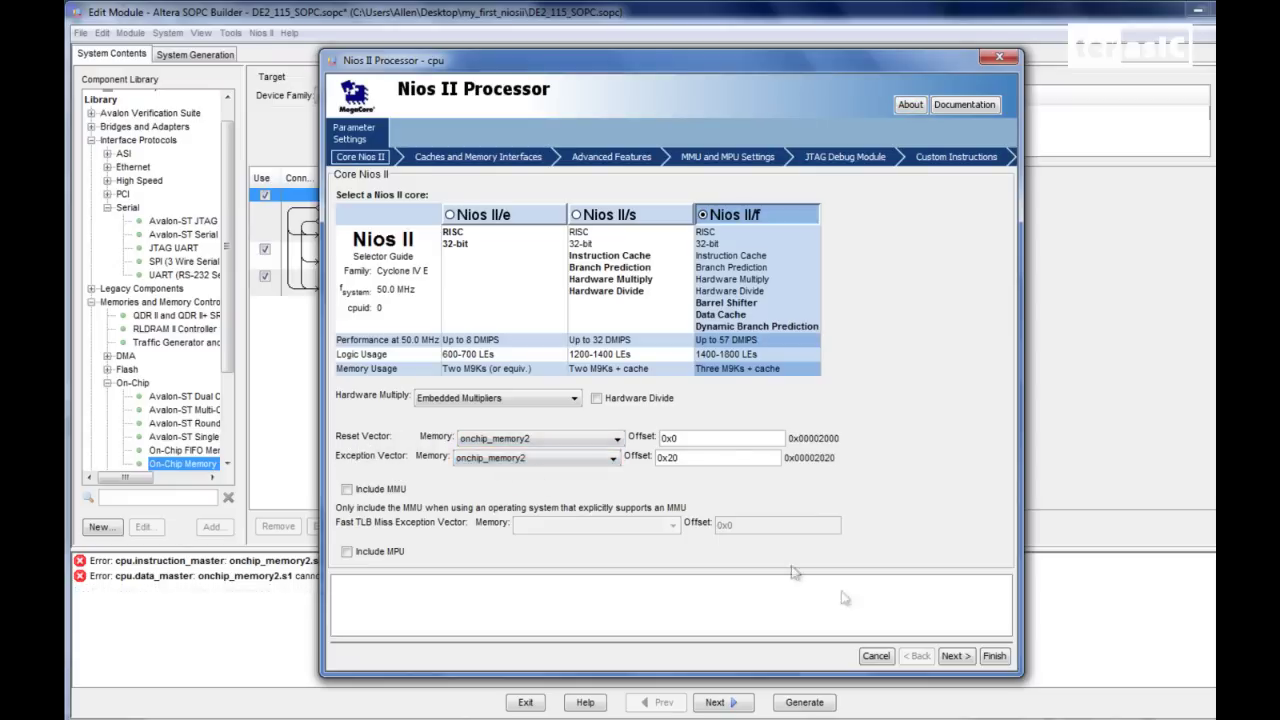
{"action": "left_click", "coordinate": [994, 656]}
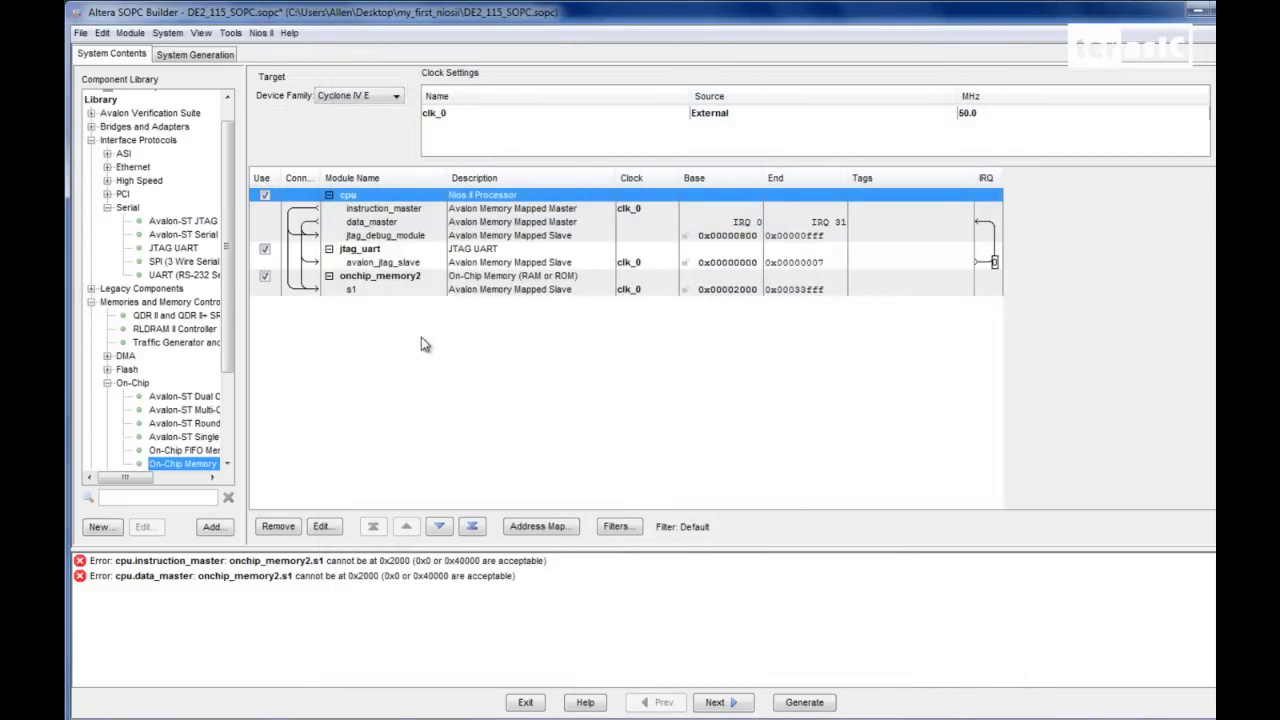
Add an 8-bit output-only PIO (Parallel I/O) from Microcontroller Peripherals to the system
{"action": "left_click", "coordinate": [91, 140]}
{"action": "left_click", "coordinate": [91, 178]}
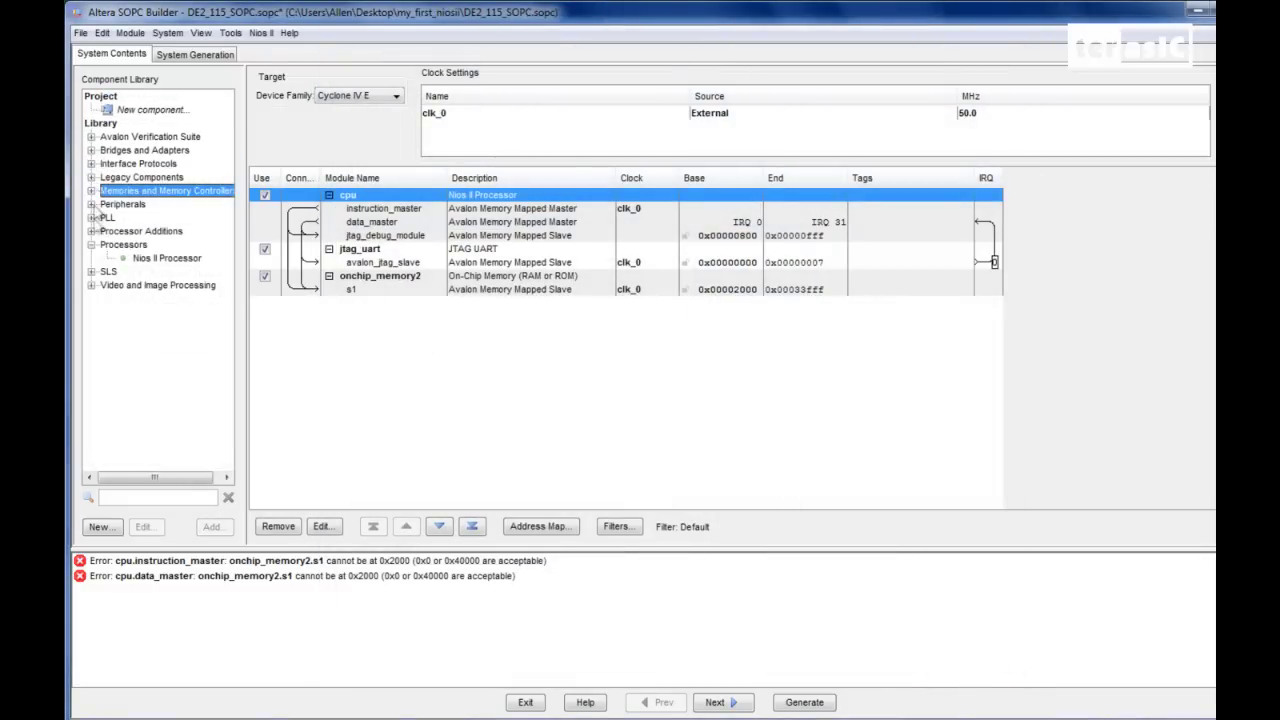
{"action": "left_click", "coordinate": [91, 245]}
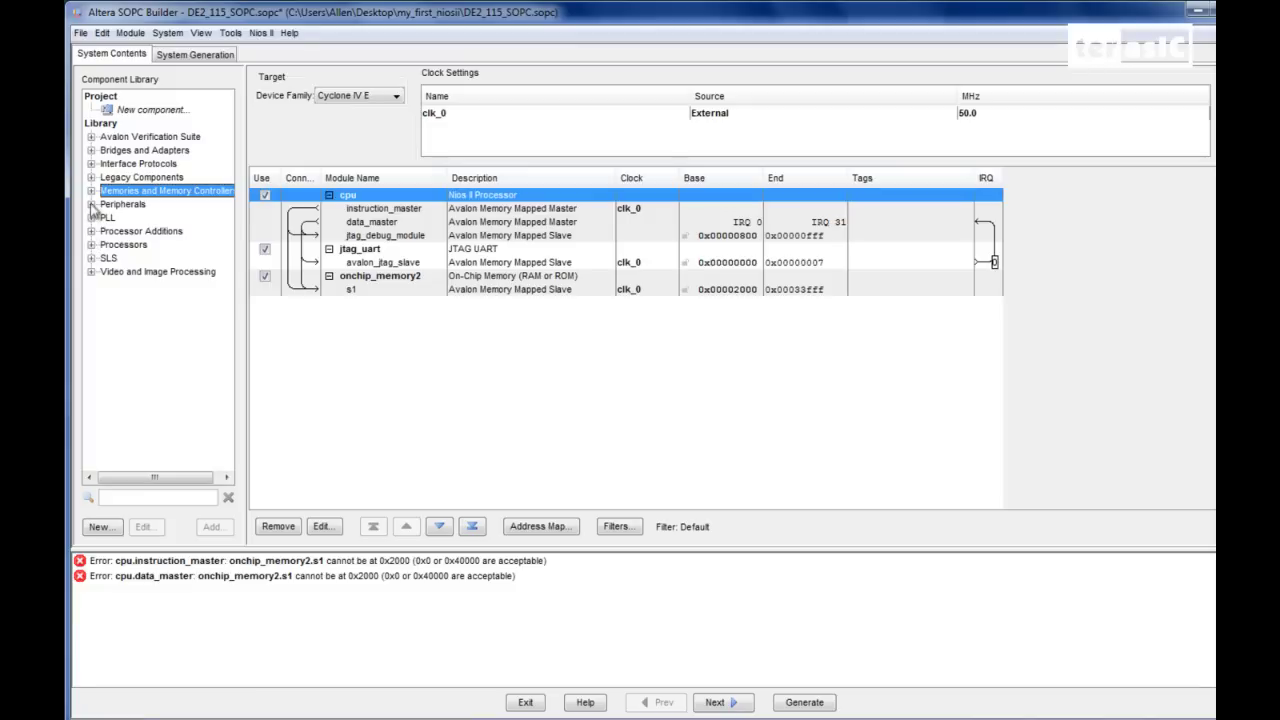
{"action": "left_click", "coordinate": [91, 204]}
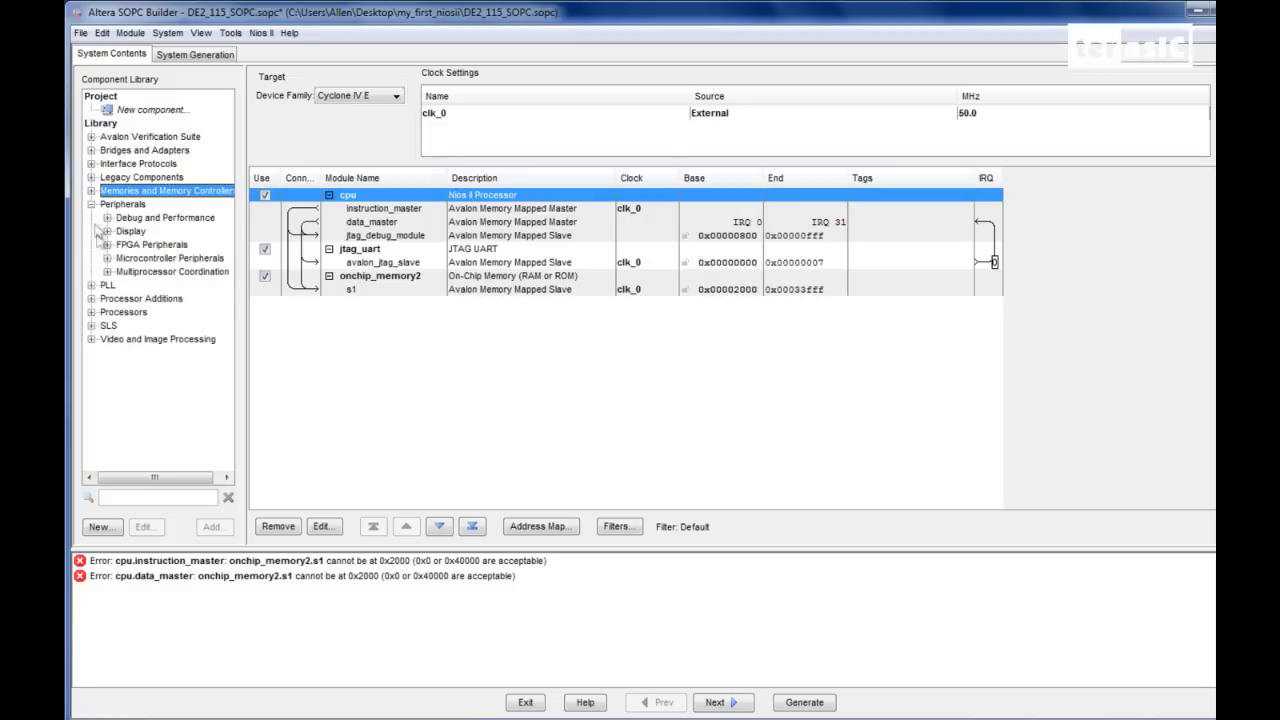
{"action": "left_click", "coordinate": [107, 258]}
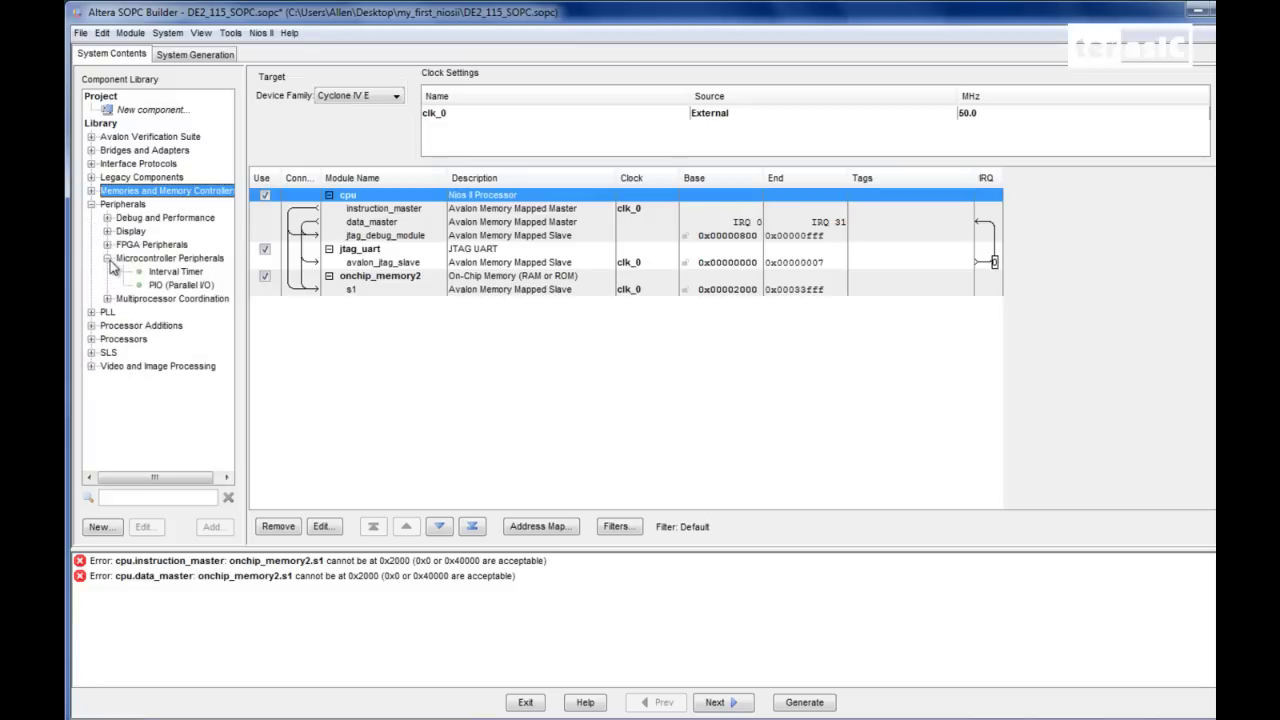
{"action": "double_click", "coordinate": [171, 288]}
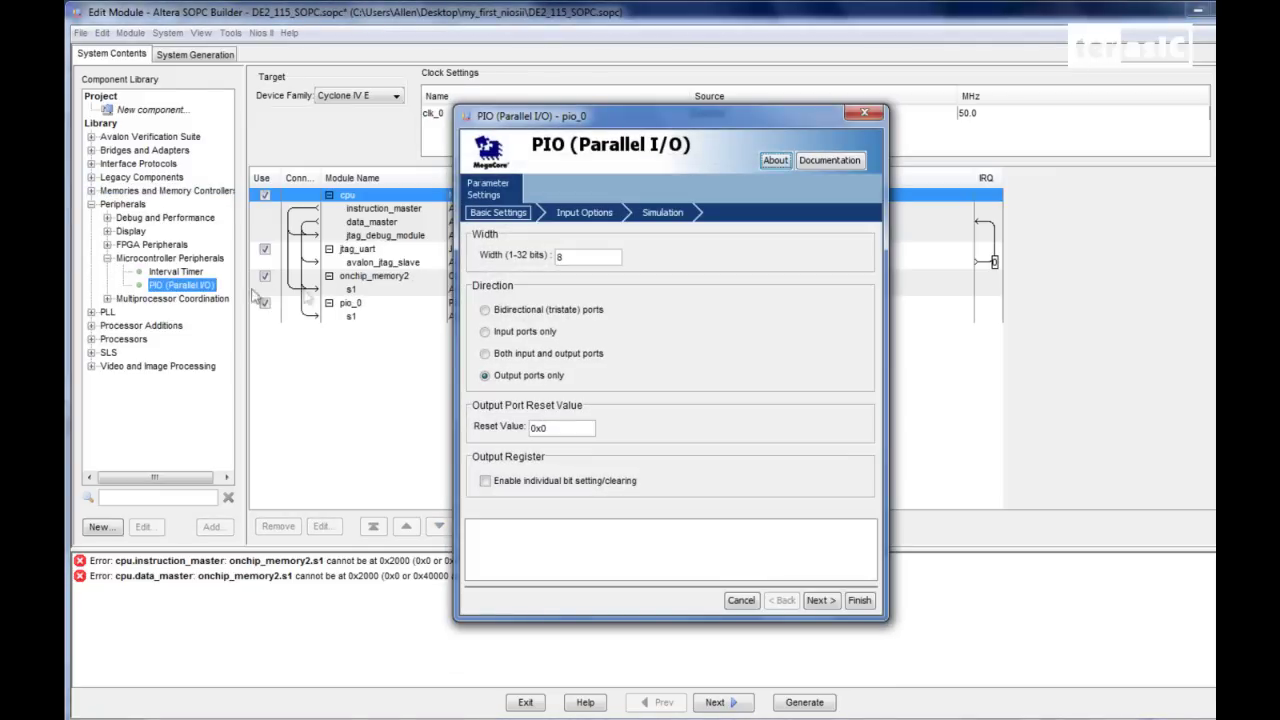
{"action": "double_click", "coordinate": [587, 256]}
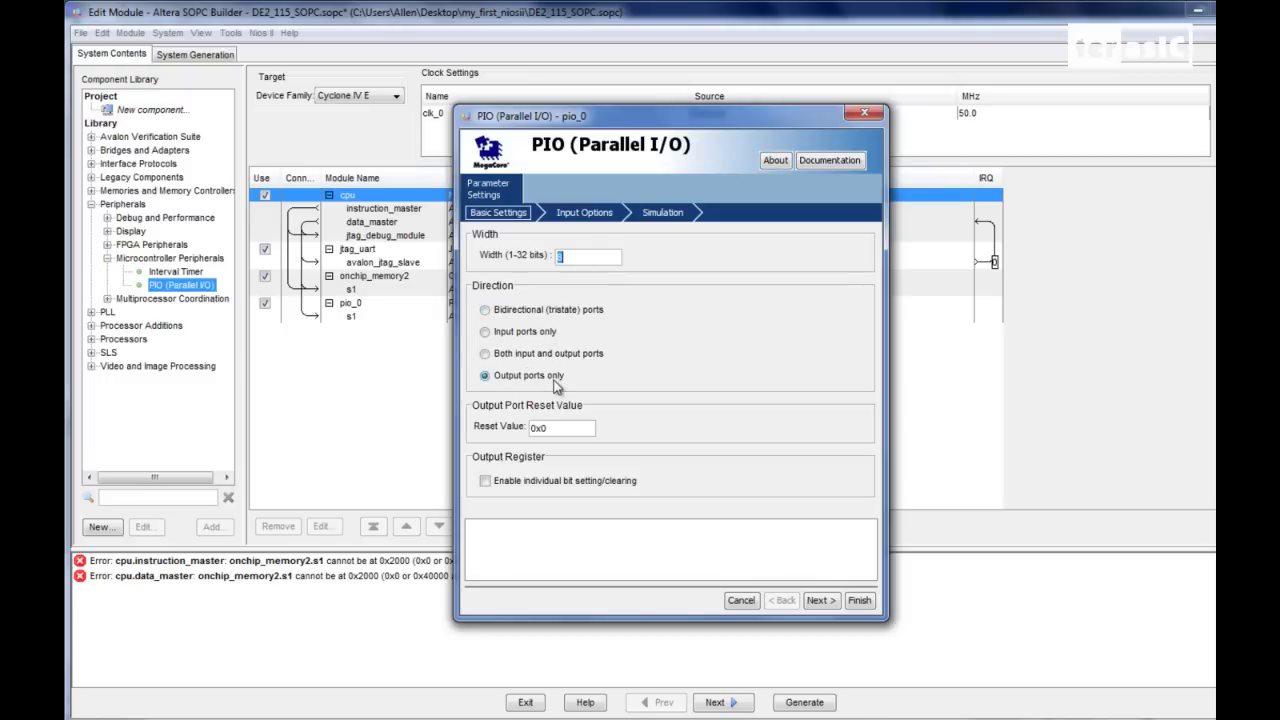
{"action": "left_click", "coordinate": [860, 601]}
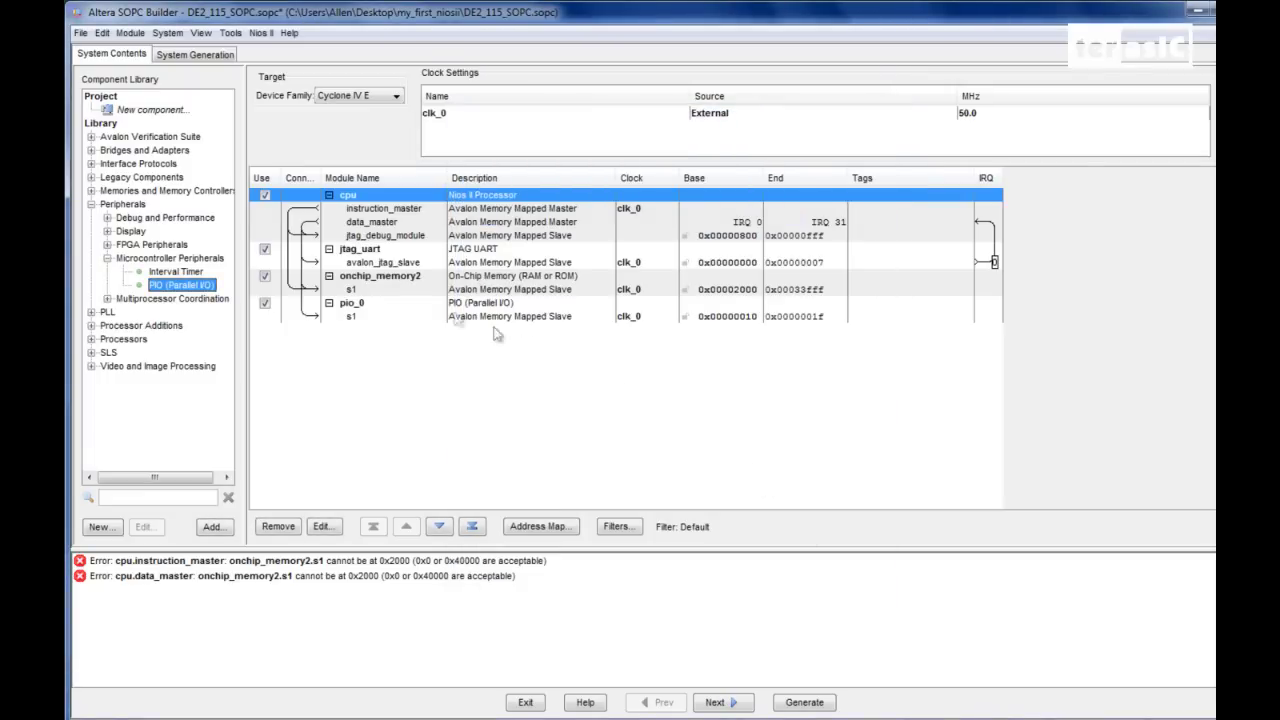
Rename the pio_0 module to pio_led
{"action": "left_click", "coordinate": [433, 304]}
{"action": "right_click", "coordinate": [433, 304]}
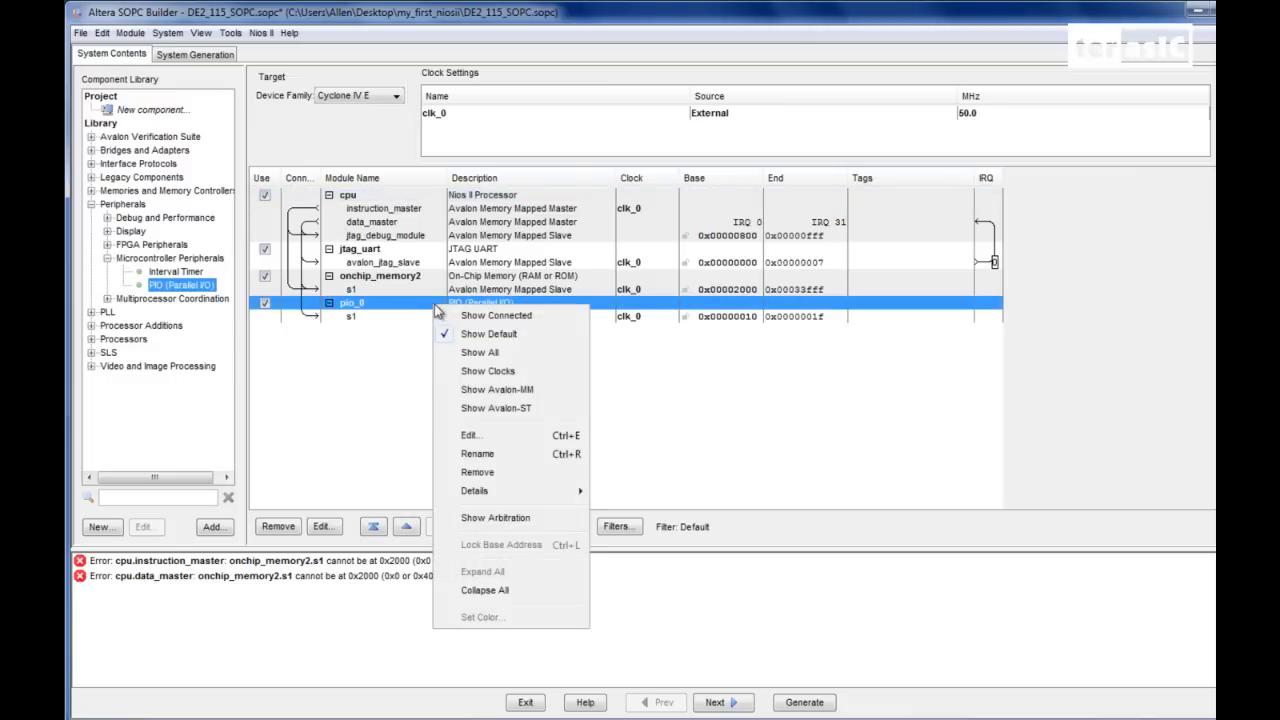
{"action": "left_click", "coordinate": [507, 452]}
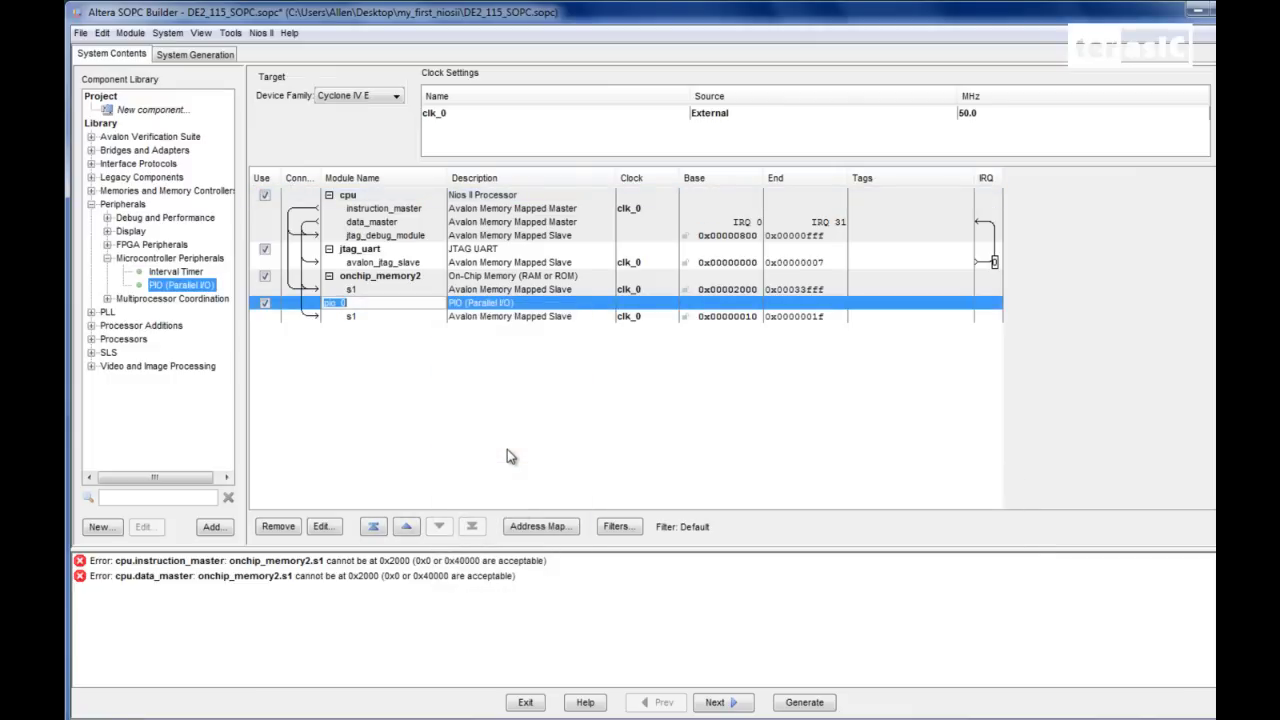
{"action": "type", "text": "p"}
{"action": "key", "text": "Return"}
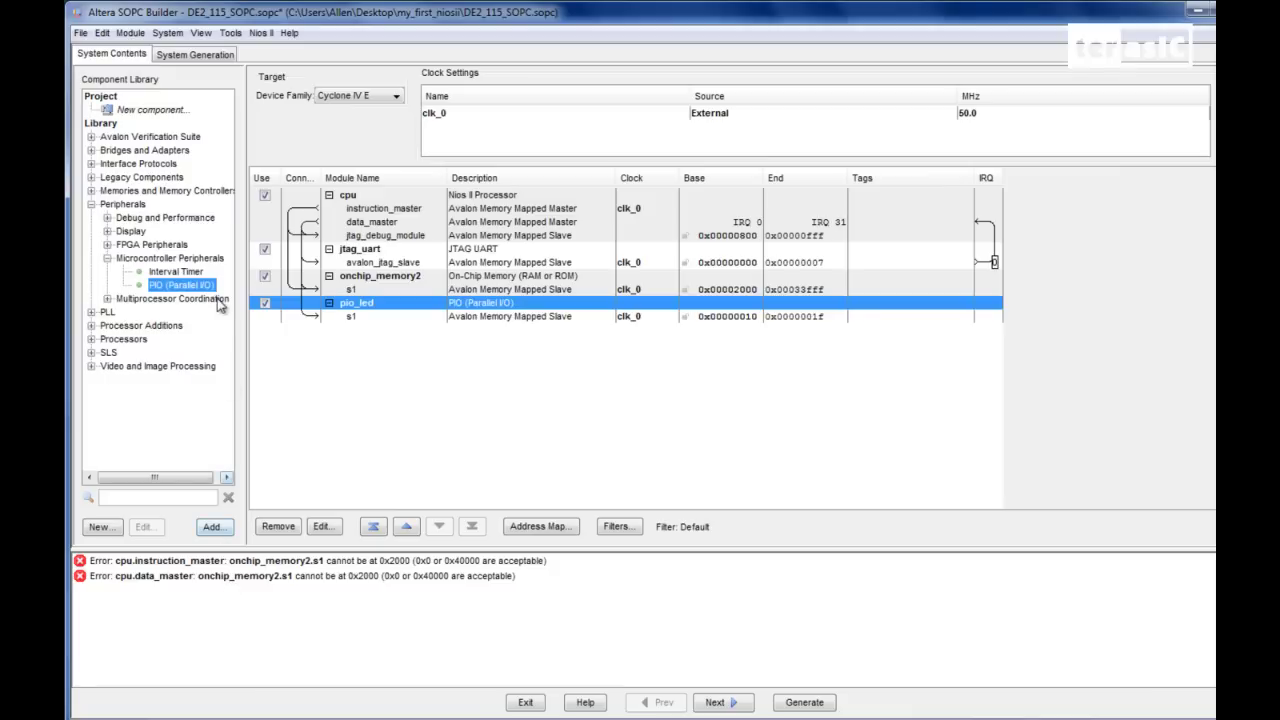
Auto-assign base addresses, then save DE2_115_SOPC.sopc and generate the system
{"action": "left_click", "coordinate": [168, 33]}
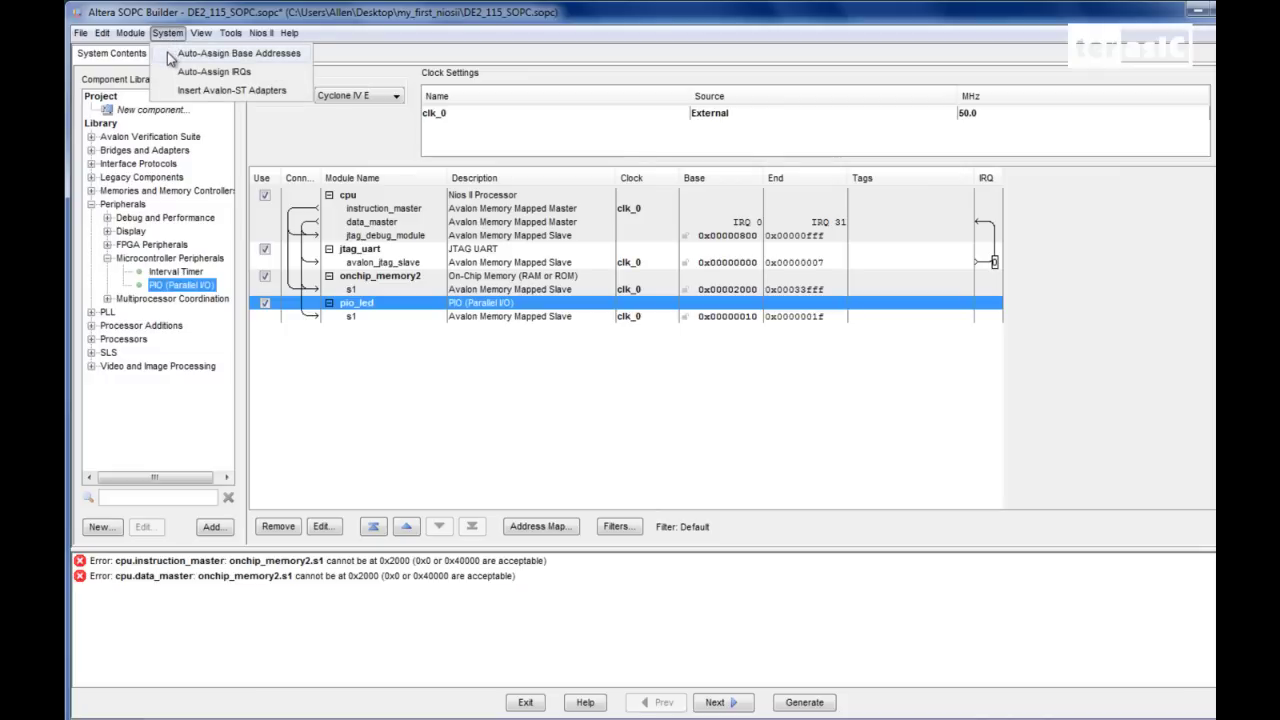
{"action": "left_click", "coordinate": [190, 53]}
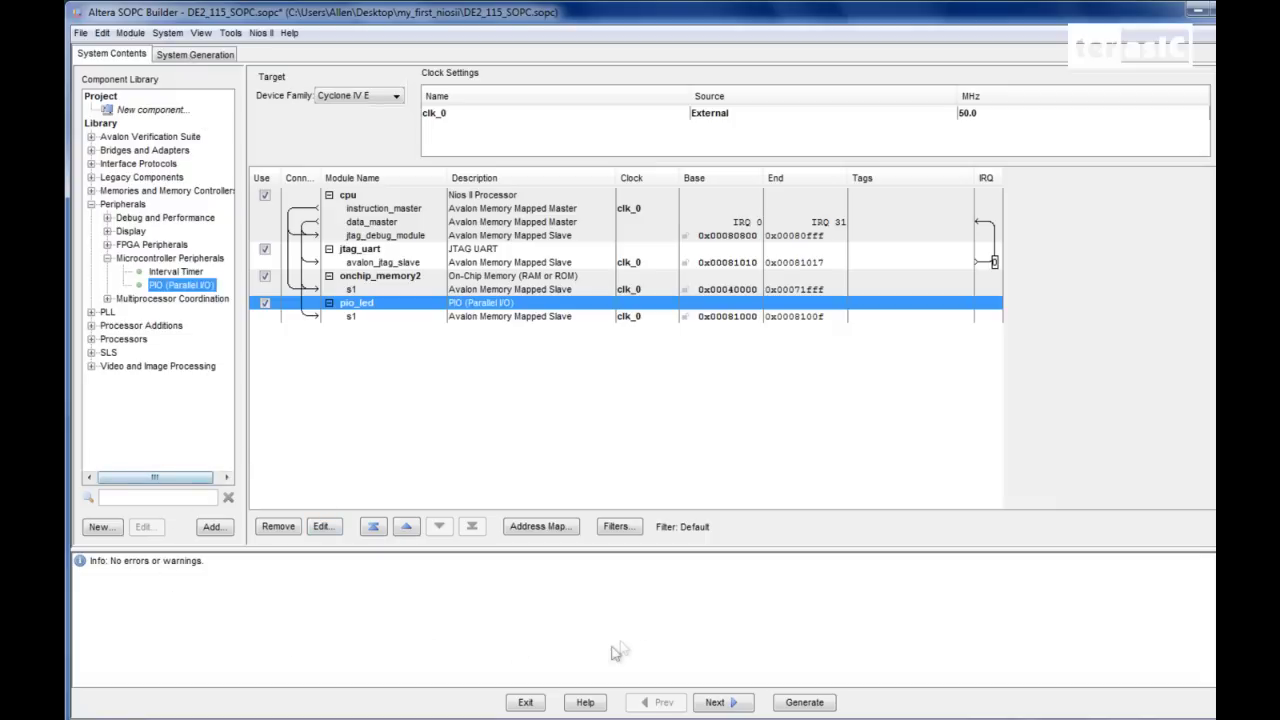
{"action": "left_click", "coordinate": [804, 702]}
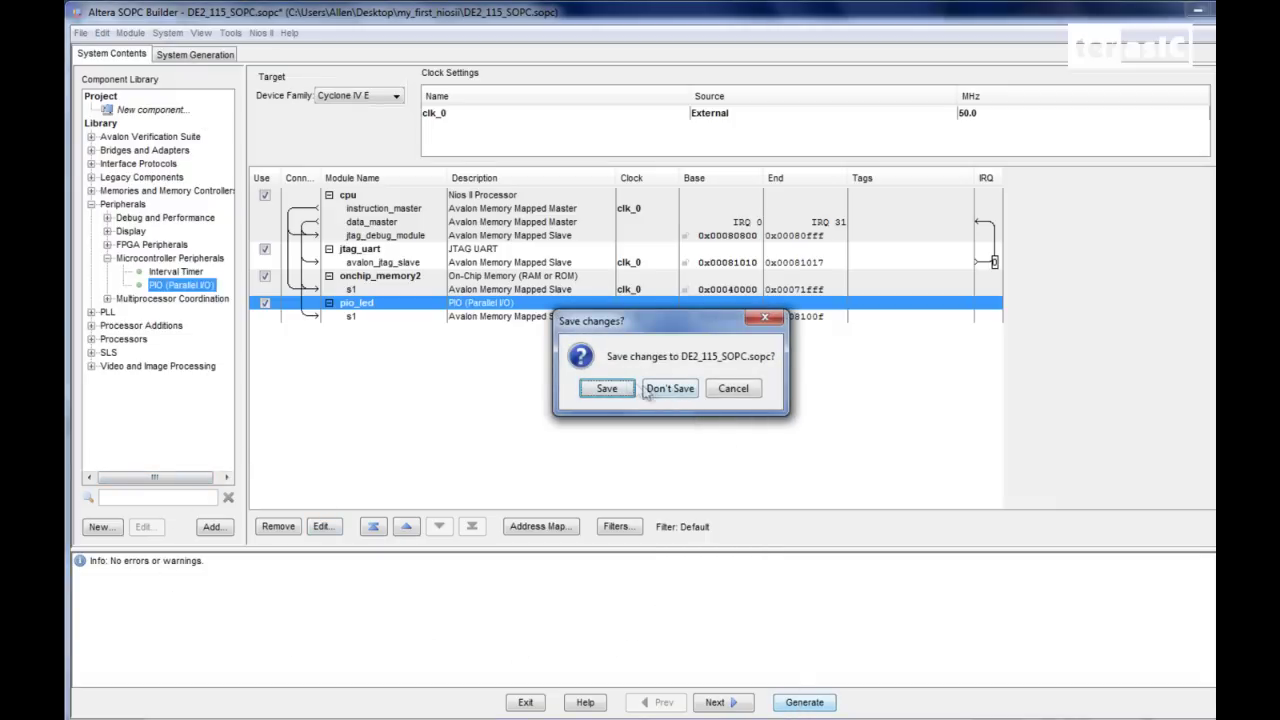
{"action": "left_click", "coordinate": [607, 388]}
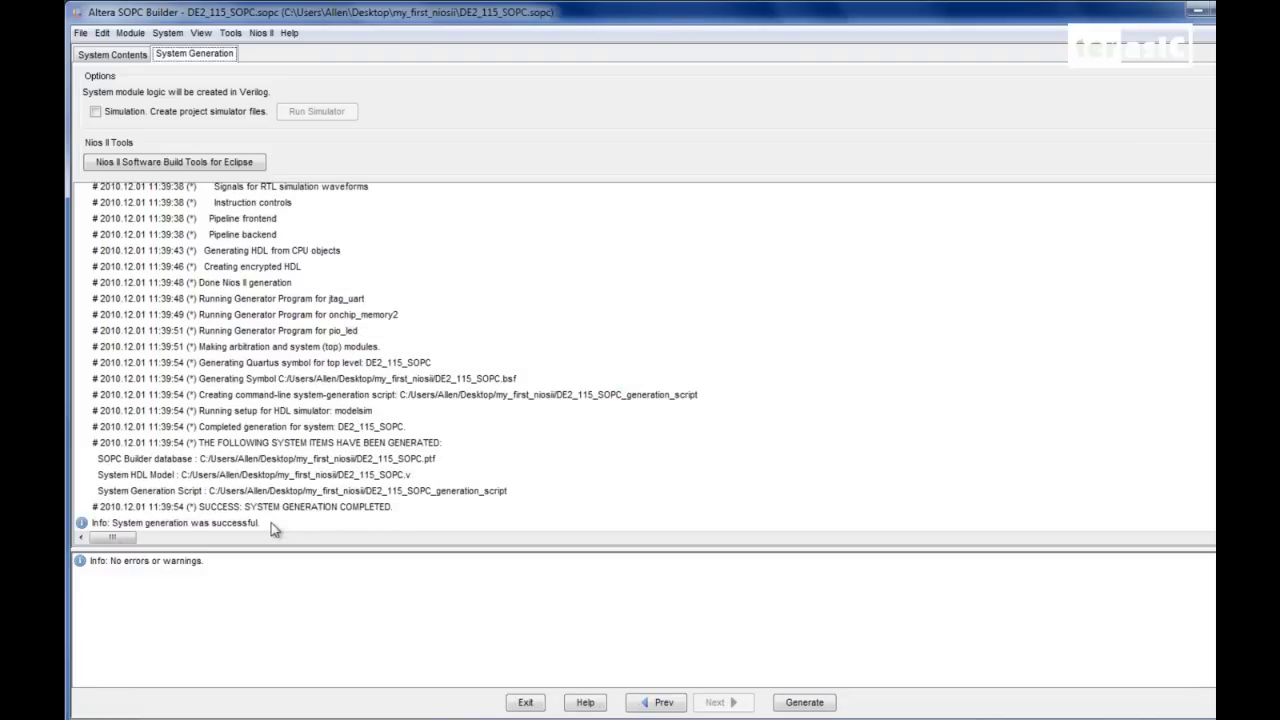
Exit SOPC Builder and open DE2_115_SOPC.v from the my_first_niosii project folder in Quartus II
{"action": "left_click", "coordinate": [525, 702]}
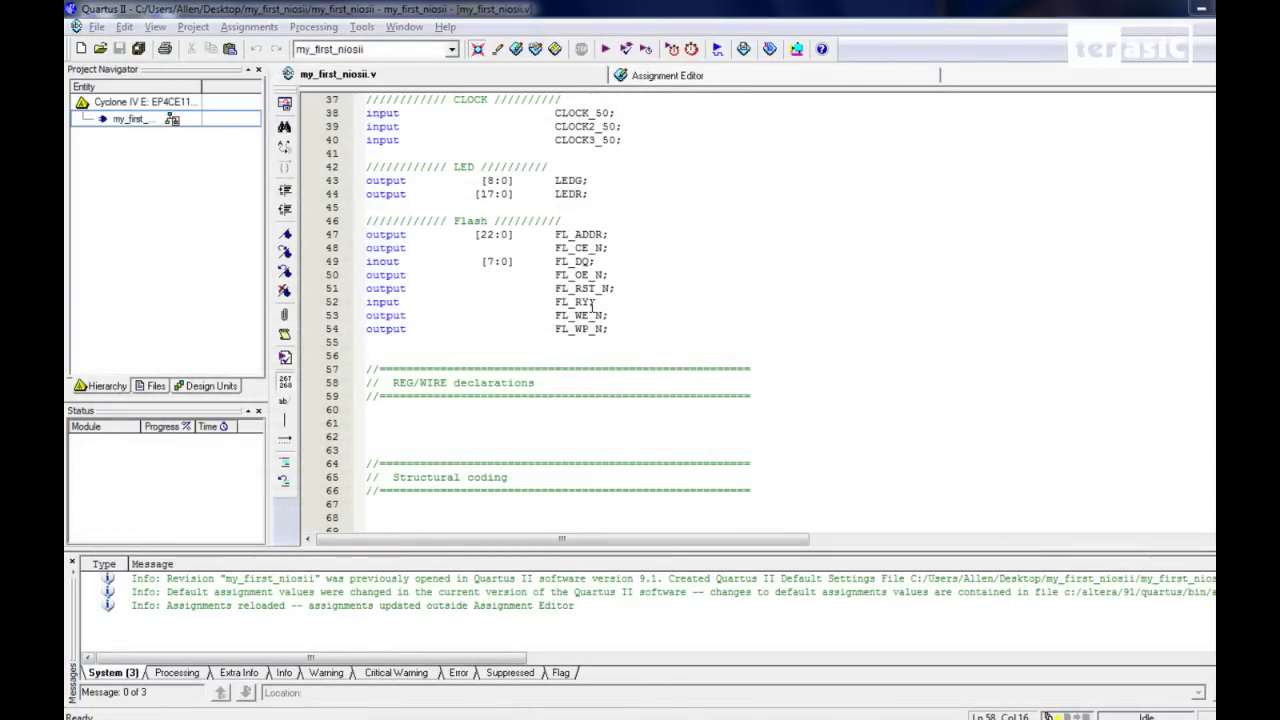
{"action": "left_click", "coordinate": [101, 50]}
{"action": "left_click", "coordinate": [612, 339]}
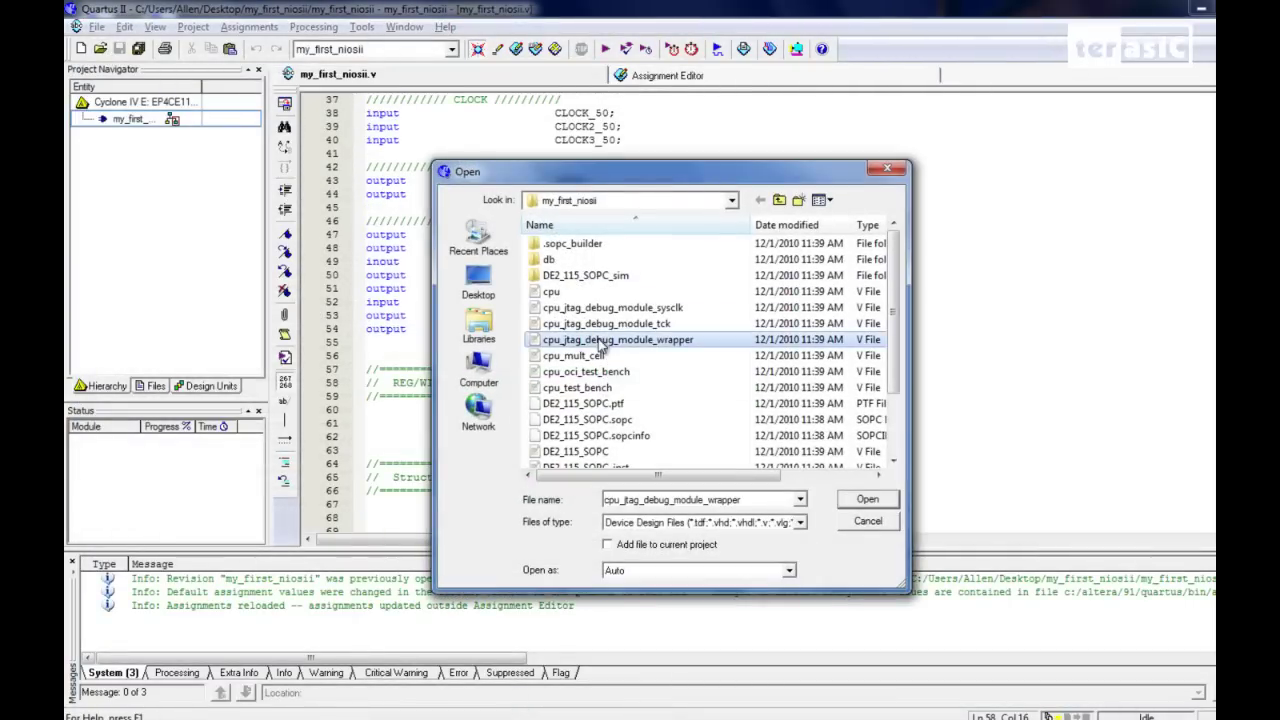
{"action": "scroll", "coordinate": [603, 343], "scroll_direction": "down", "scroll_amount": 2}
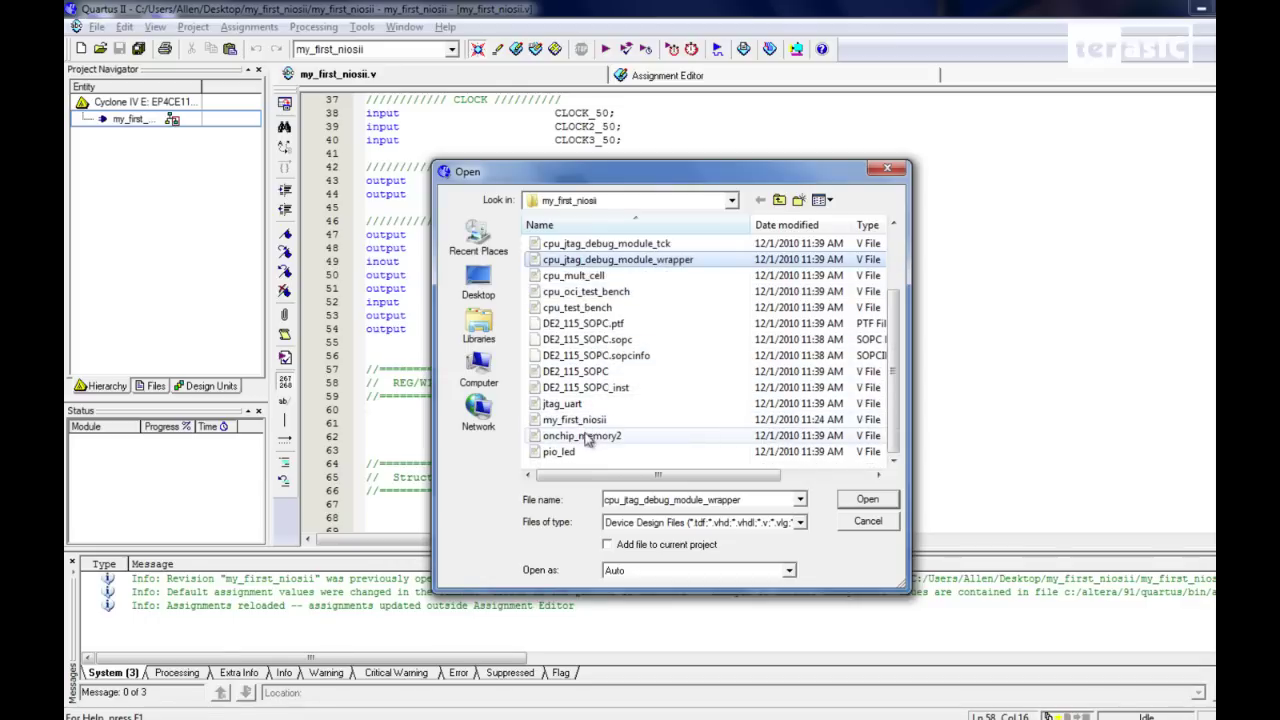
{"action": "left_click", "coordinate": [587, 375]}
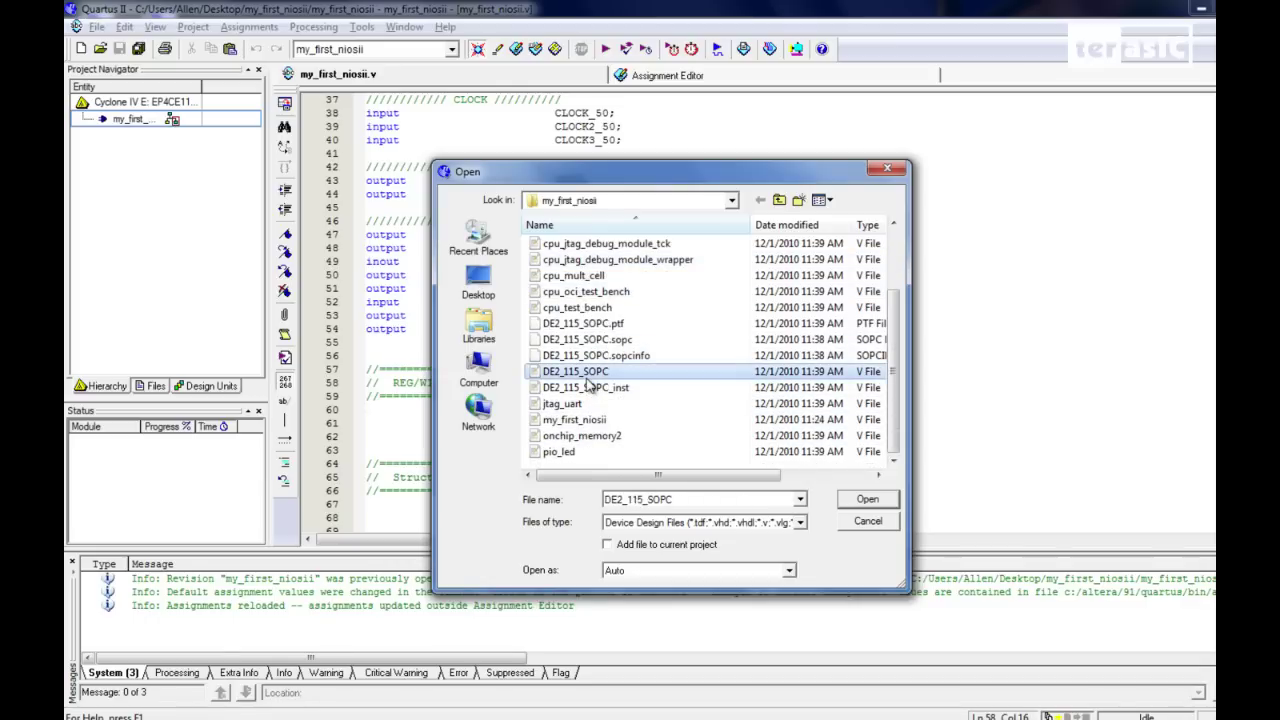
{"action": "double_click", "coordinate": [587, 375]}
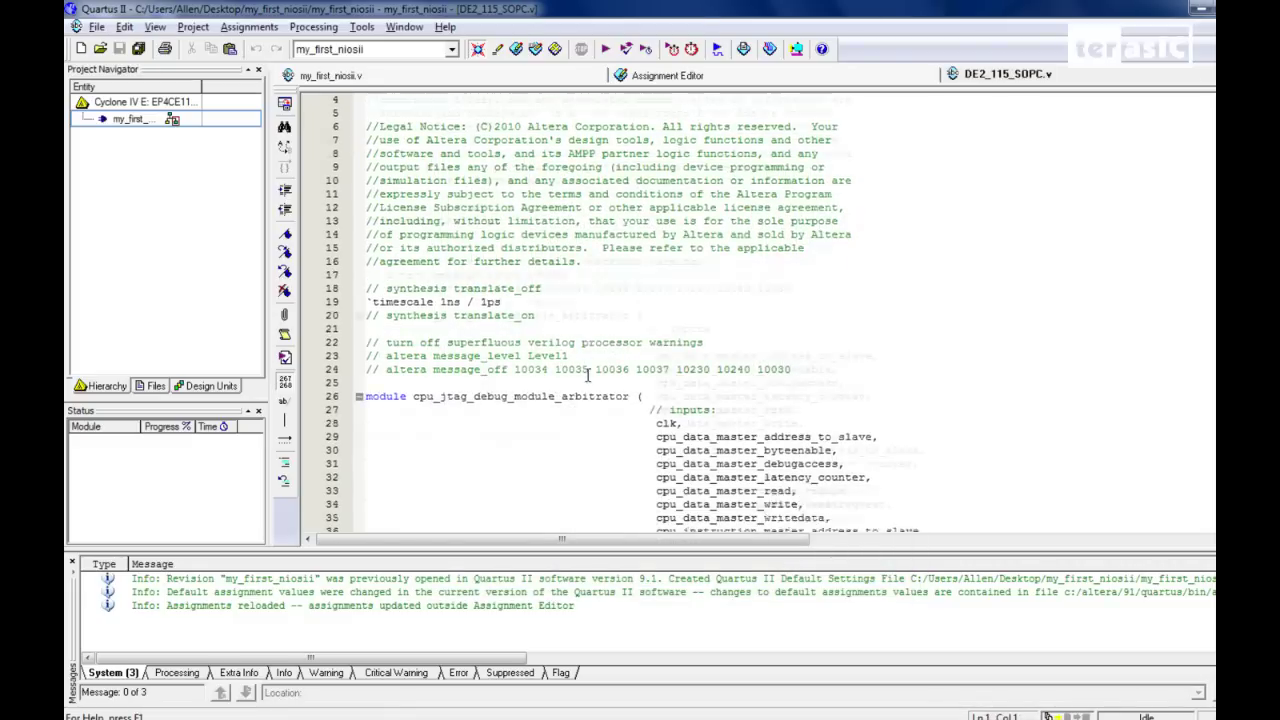
Search for DE2_115_SOPC to reach the module declaration at line 2082
{"action": "scroll", "coordinate": [588, 375], "scroll_direction": "down", "scroll_amount": 20}
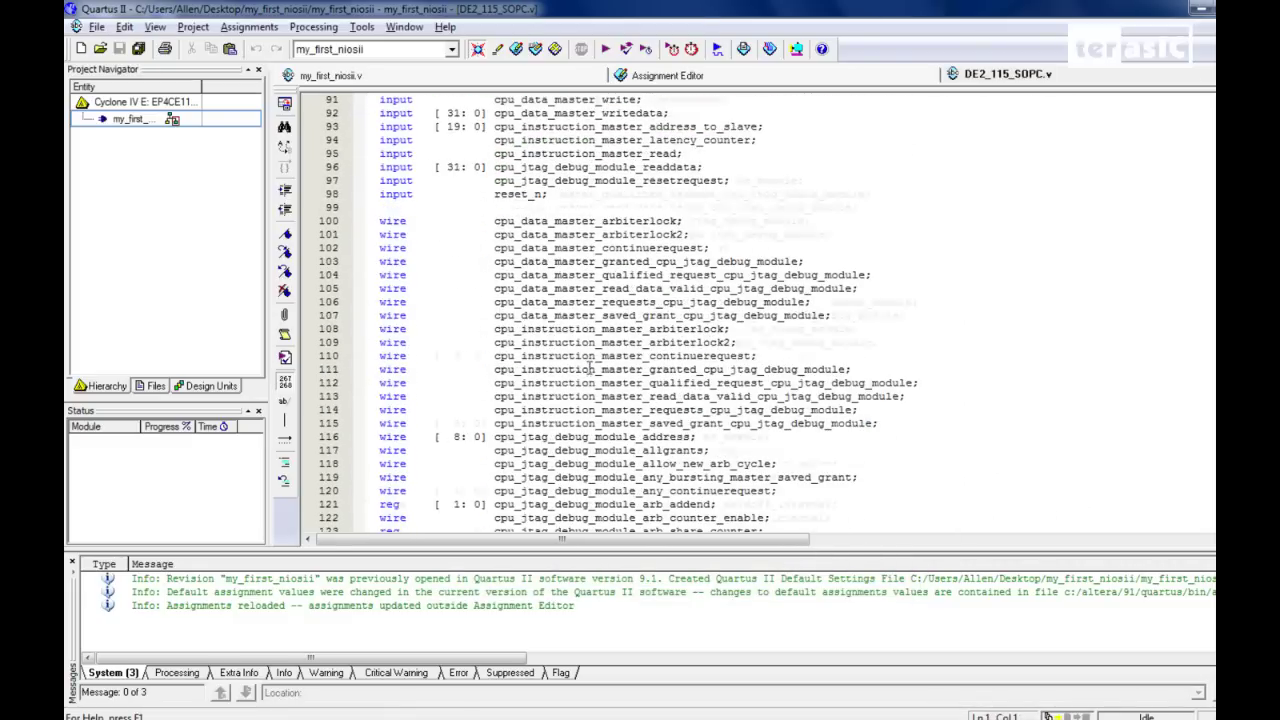
{"action": "scroll", "coordinate": [588, 369], "scroll_direction": "down", "scroll_amount": 20}
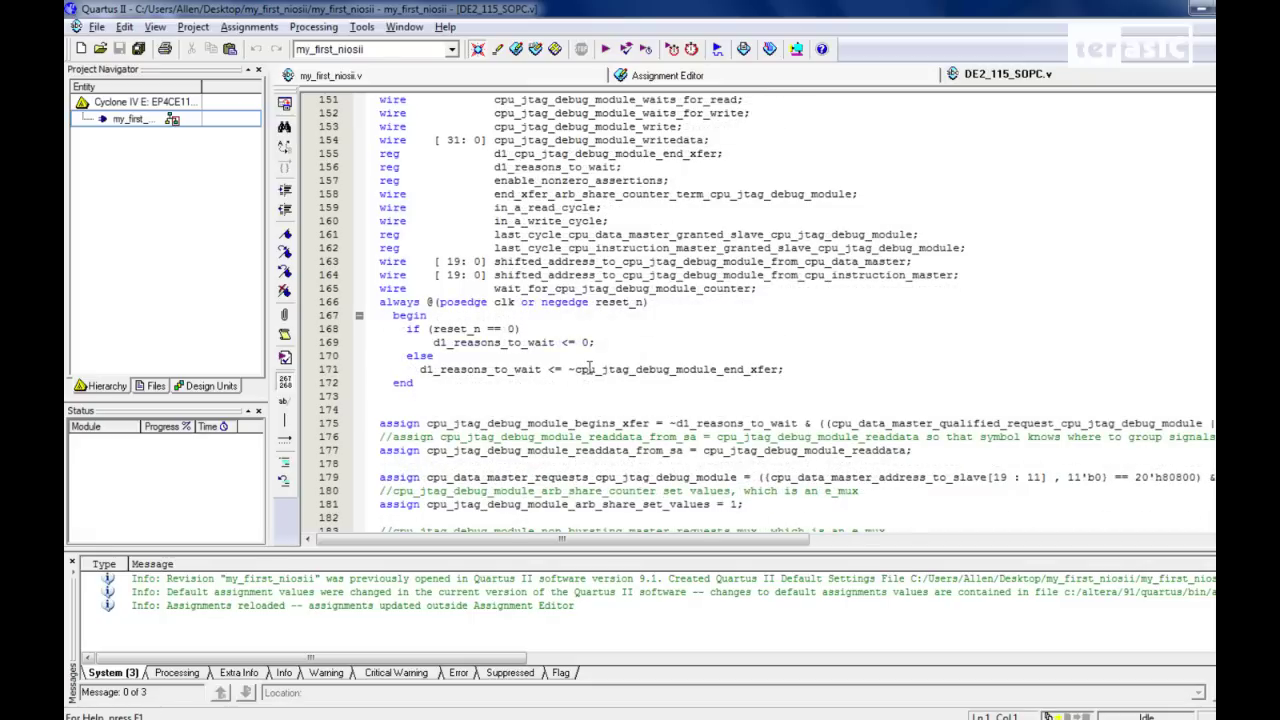
{"action": "key", "text": "ctrl+f"}
{"action": "type", "text": "DE"}
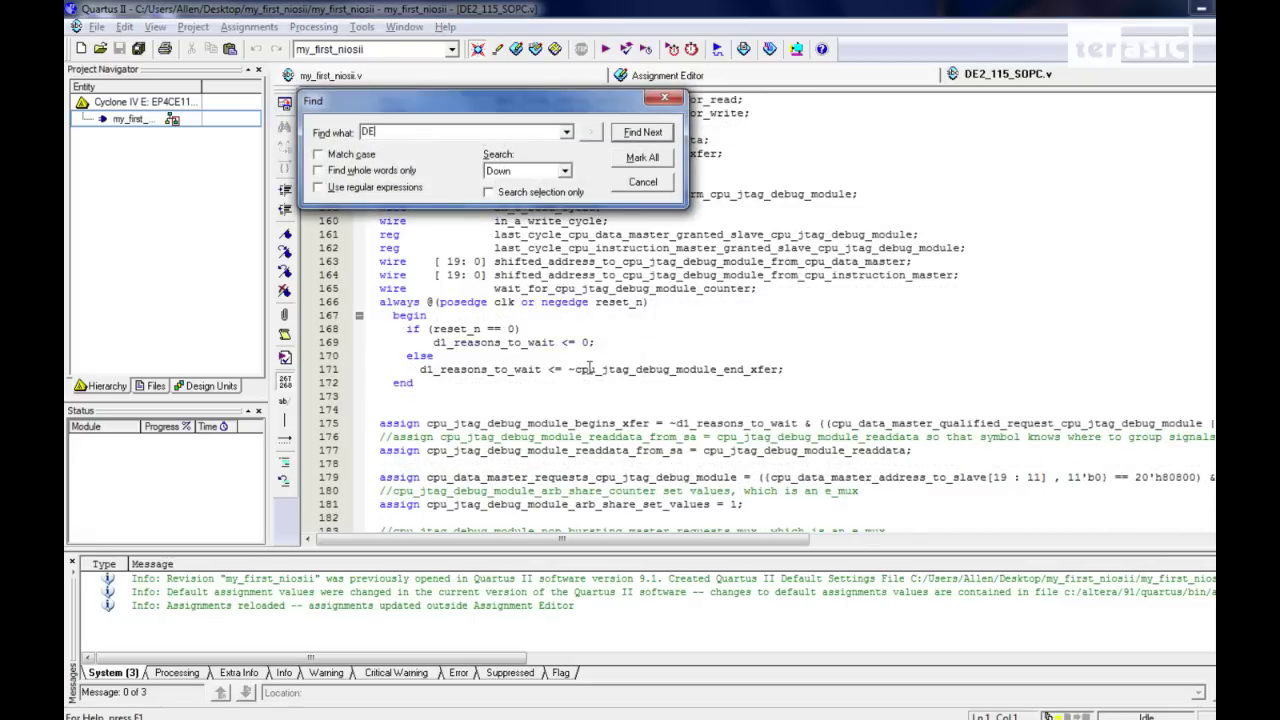
{"action": "type", "text": "2_115_SOPC"}
{"action": "left_click", "coordinate": [645, 133]}
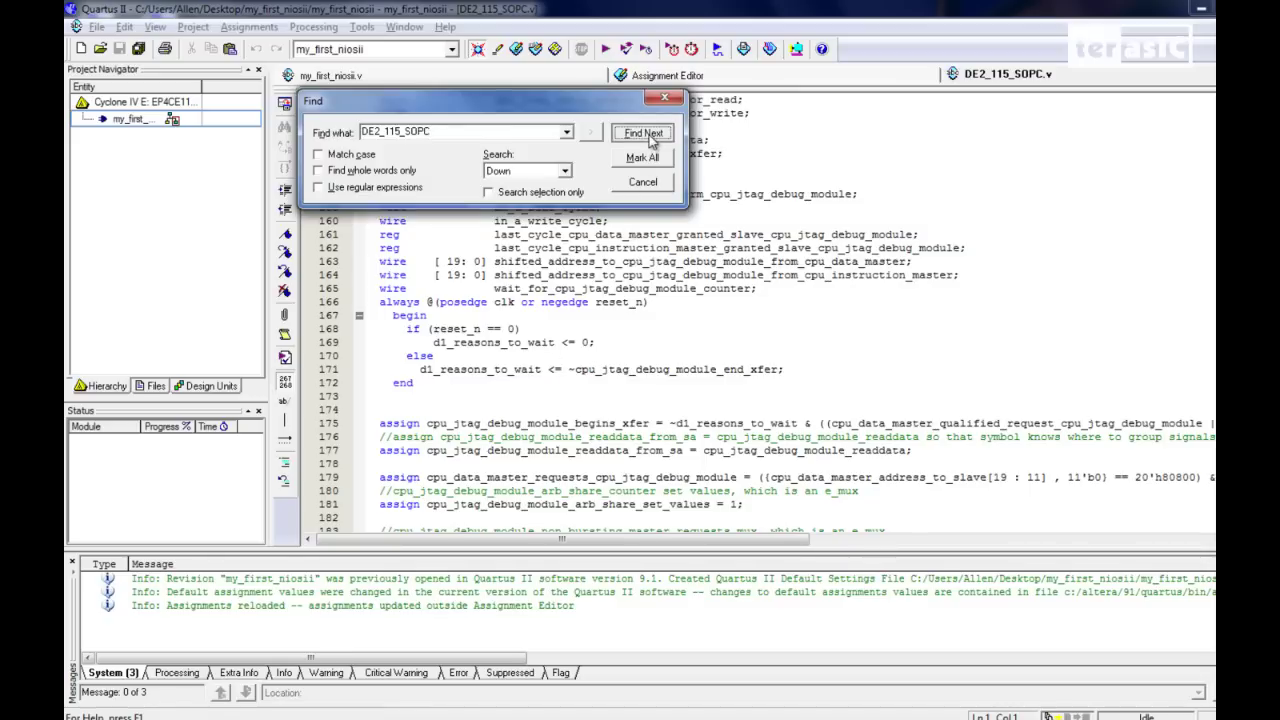
{"action": "left_click", "coordinate": [650, 139]}
{"action": "left_click", "coordinate": [650, 140]}
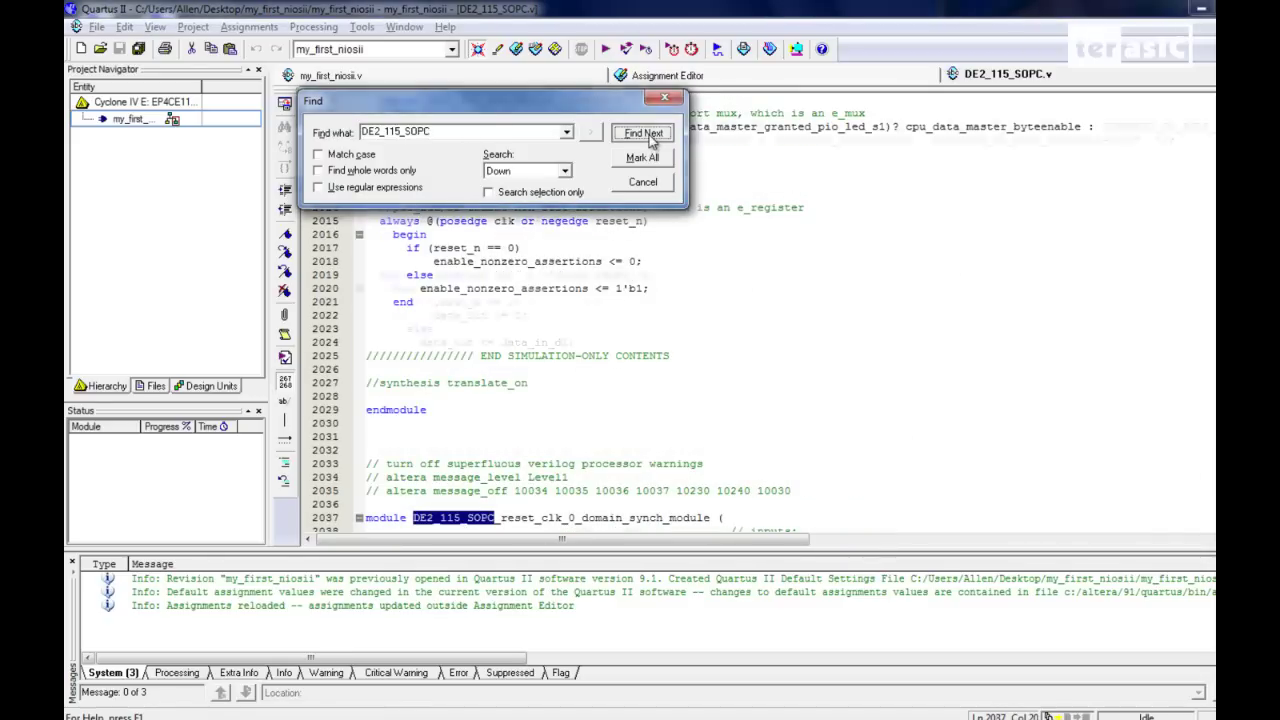
{"action": "left_click", "coordinate": [650, 190]}
Select the DE2_115_SOPC port list on lines 2082–2090
{"action": "left_click", "coordinate": [657, 372]}
{"action": "scroll", "coordinate": [657, 372], "scroll_direction": "down", "scroll_amount": 6}
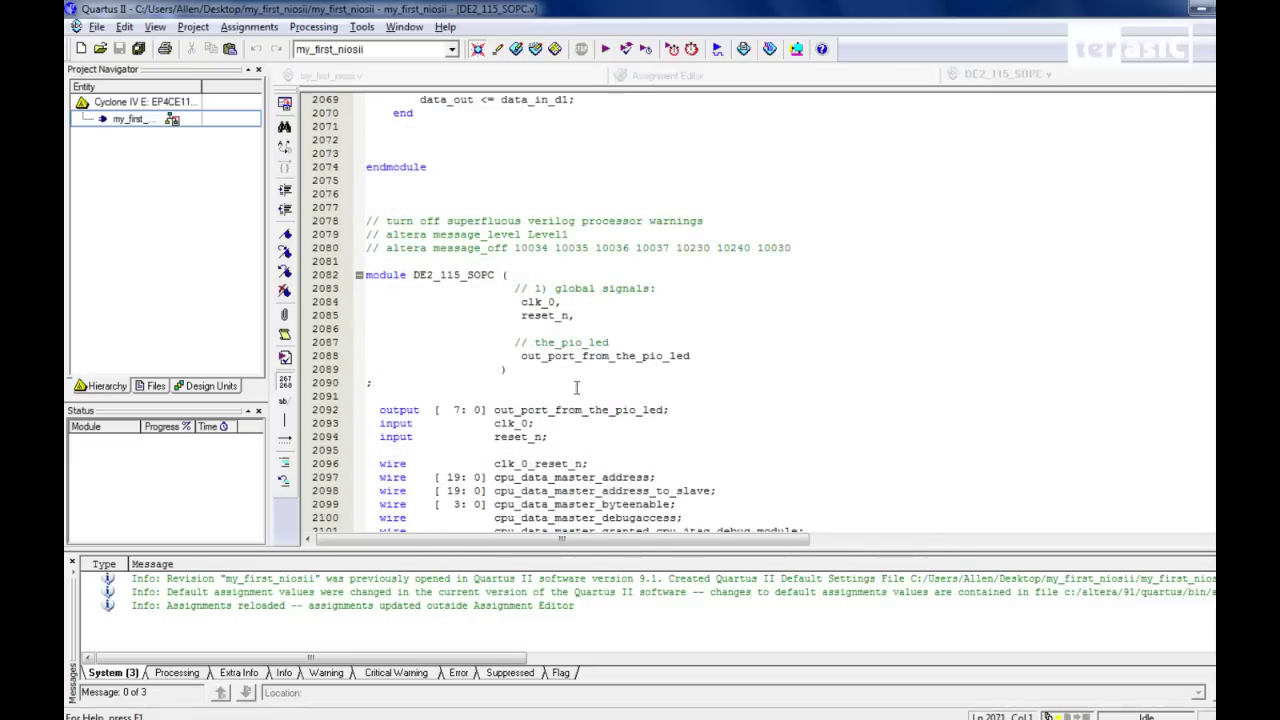
{"action": "left_click_drag", "start_coordinate": [577, 387], "coordinate": [357, 290]}
{"action": "key", "text": "ctrl+c"}
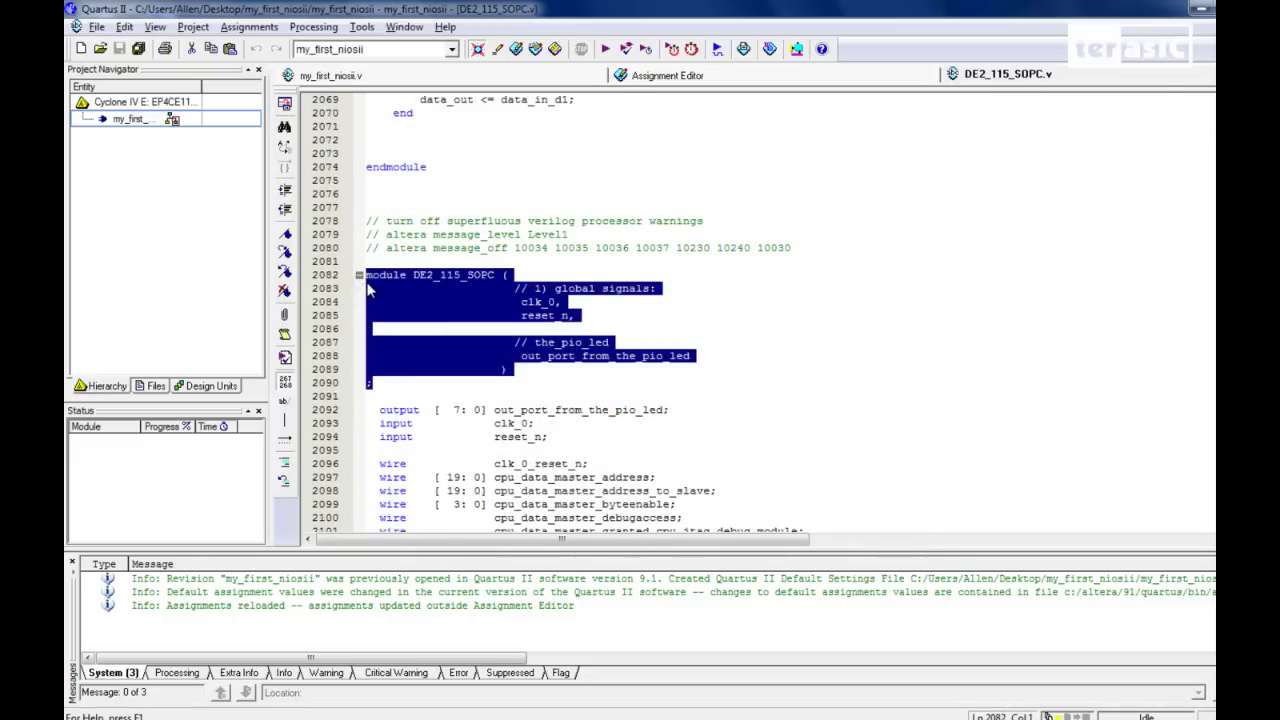
Paste the DE2_115_SOPC port list into my_first_niosii.v at line 68
{"action": "left_click", "coordinate": [466, 76]}
{"action": "scroll", "coordinate": [499, 353], "scroll_direction": "down", "scroll_amount": 1}
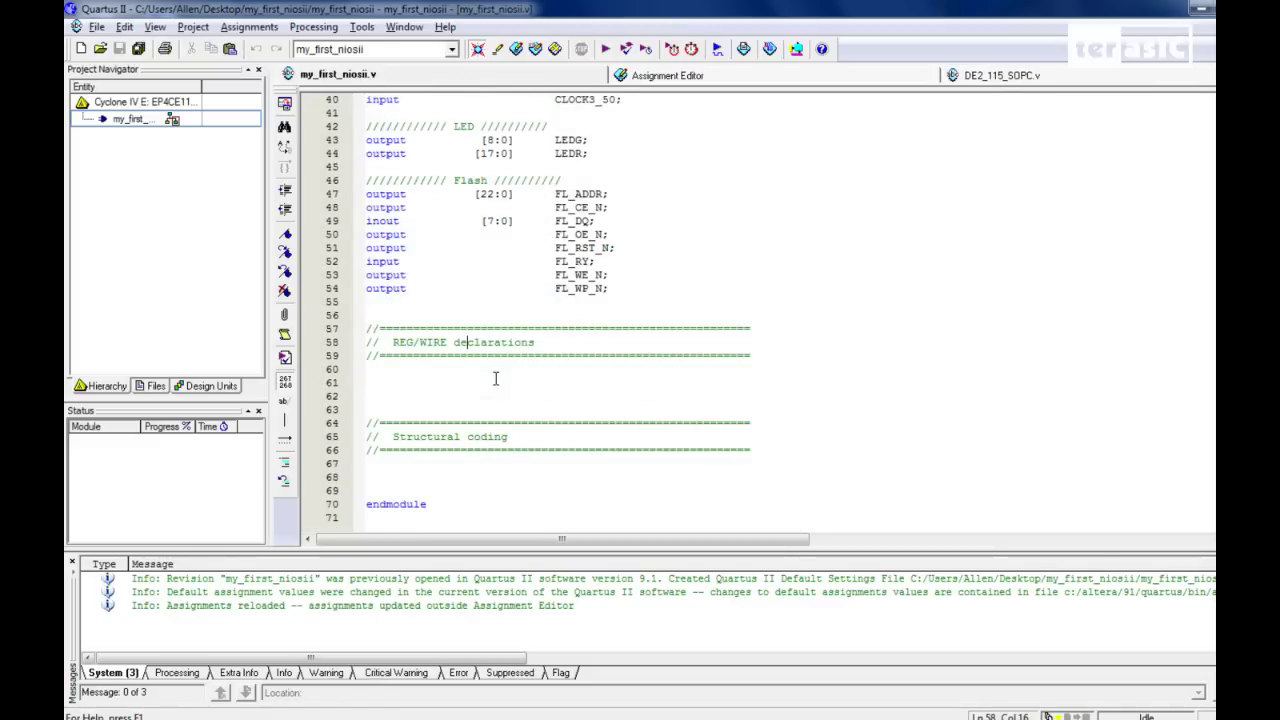
{"action": "left_click", "coordinate": [419, 466]}
{"action": "key", "text": "Return"}
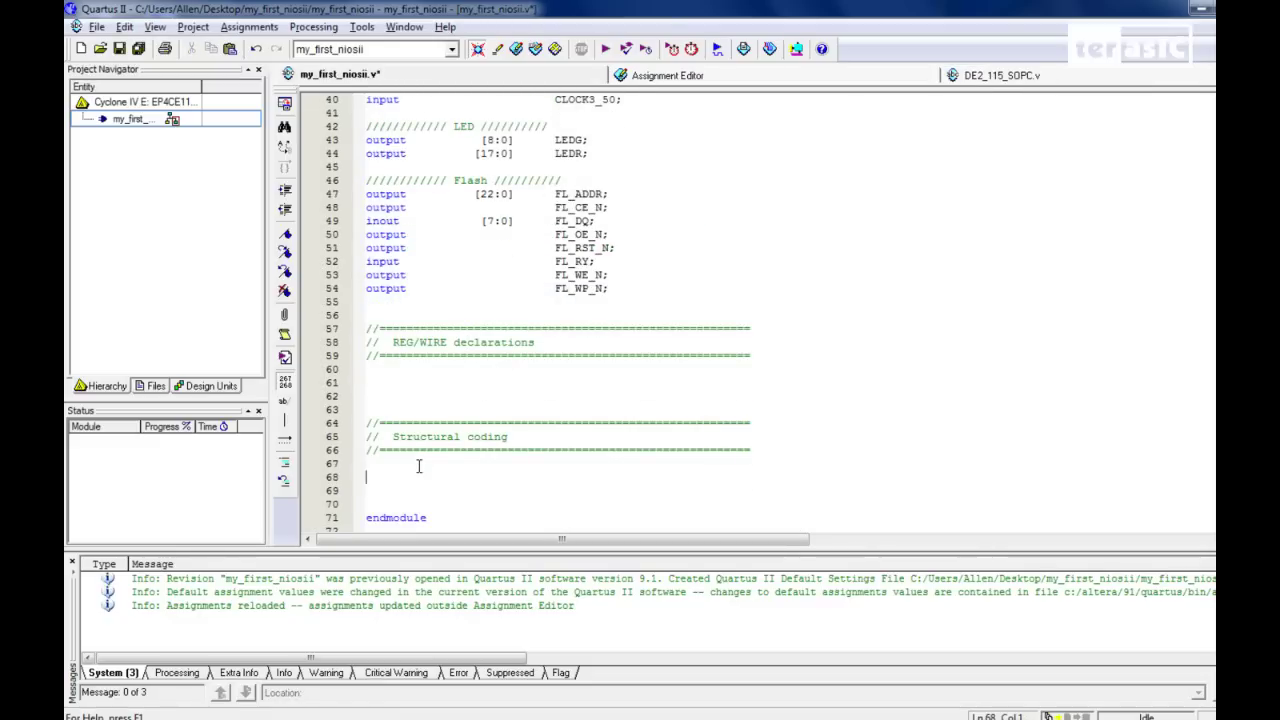
{"action": "key", "text": "ctrl+v"}
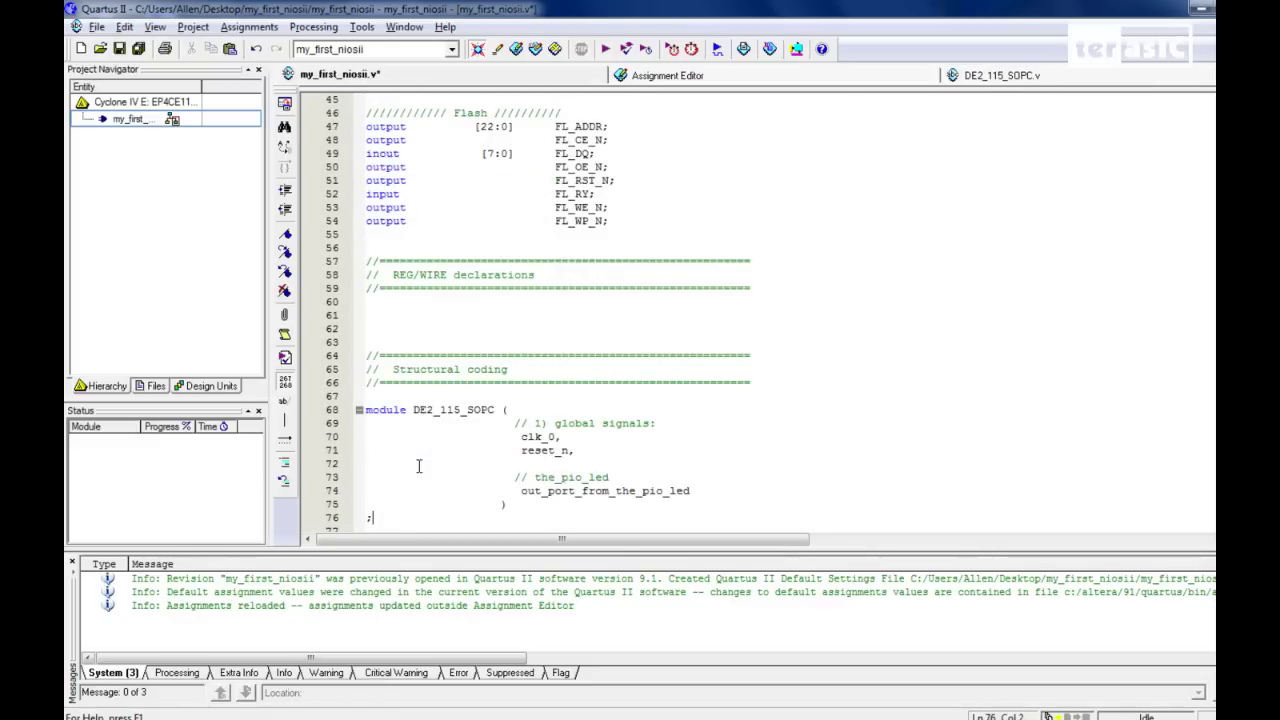
Replace the word 'module' with the instance name u0
{"action": "scroll", "coordinate": [419, 466], "scroll_direction": "down", "scroll_amount": 1}
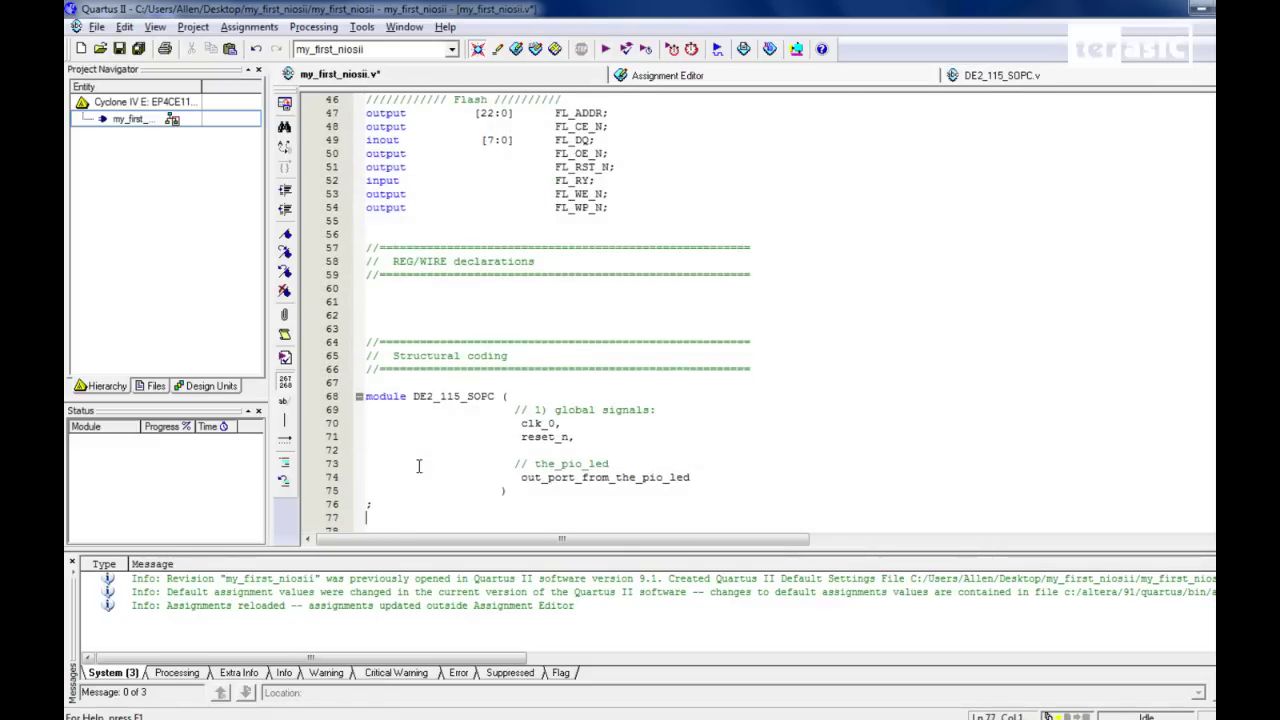
{"action": "left_click", "coordinate": [387, 396]}
{"action": "double_click", "coordinate": [387, 396]}
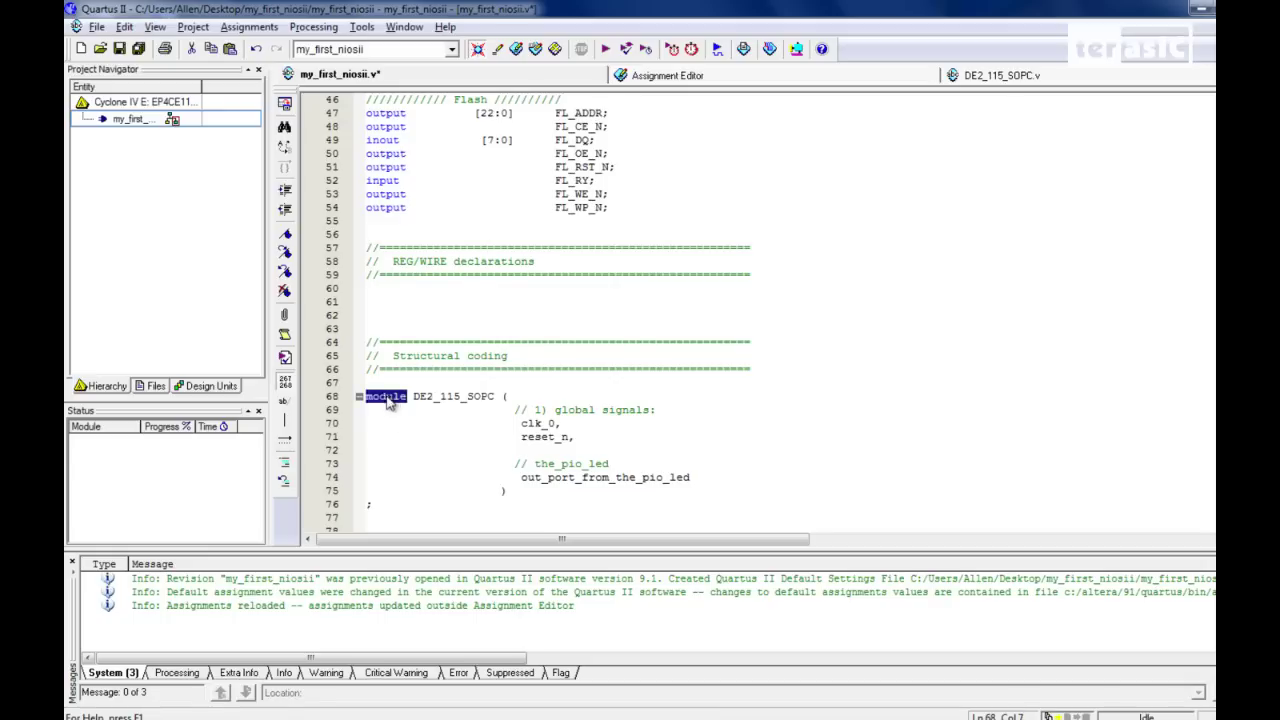
{"action": "key", "text": "Delete"}
{"action": "key", "text": "Delete"}
{"action": "left_click", "coordinate": [452, 396]}
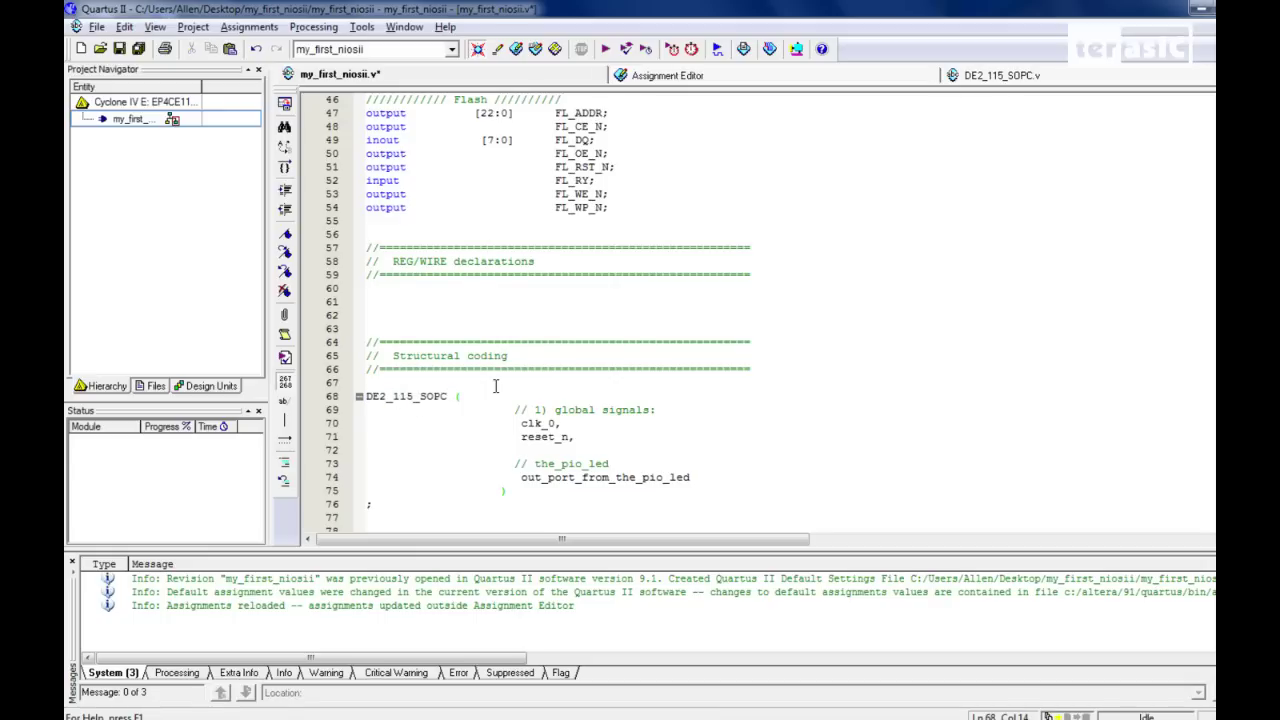
{"action": "type", "text": "u0"}
Prefix clk_0, reset_n and out_port_from_the_pio_led with dots and join the closing semicolon
{"action": "left_click", "coordinate": [520, 423]}
{"action": "type", "text": "."}
{"action": "left_click", "coordinate": [520, 437]}
{"action": "type", "text": "."}
{"action": "left_click", "coordinate": [521, 477]}
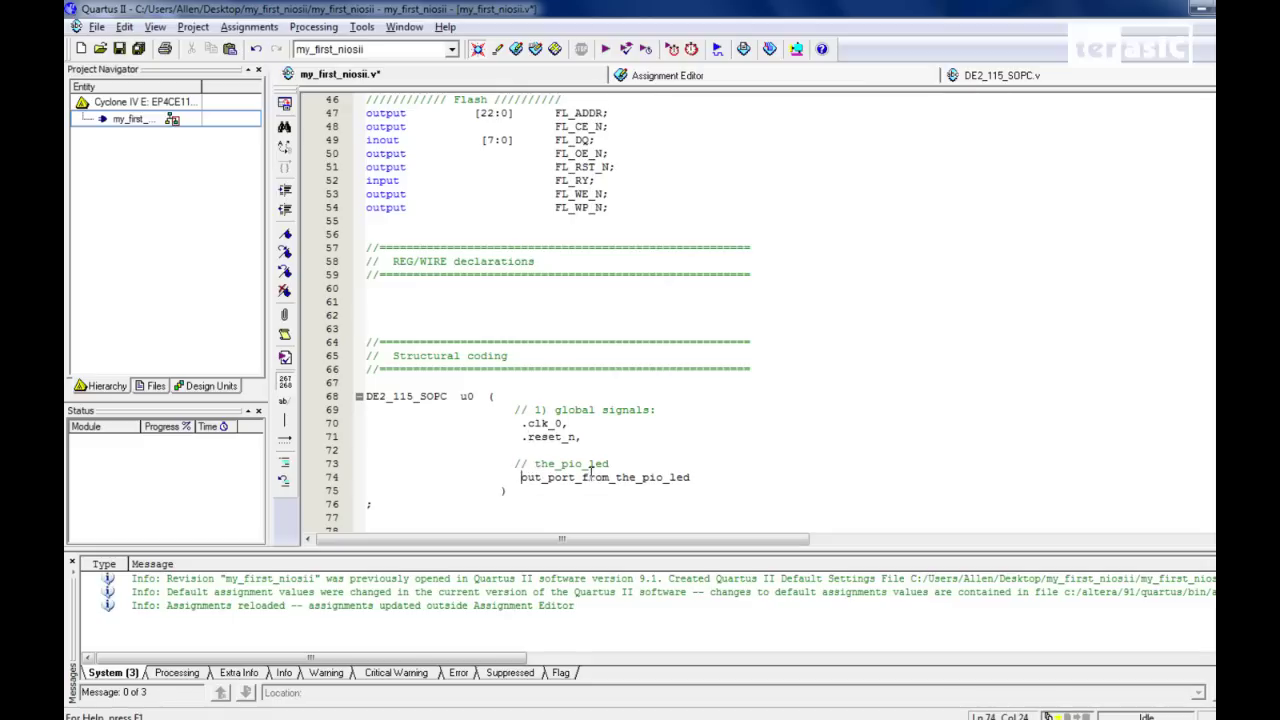
{"action": "type", "text": "."}
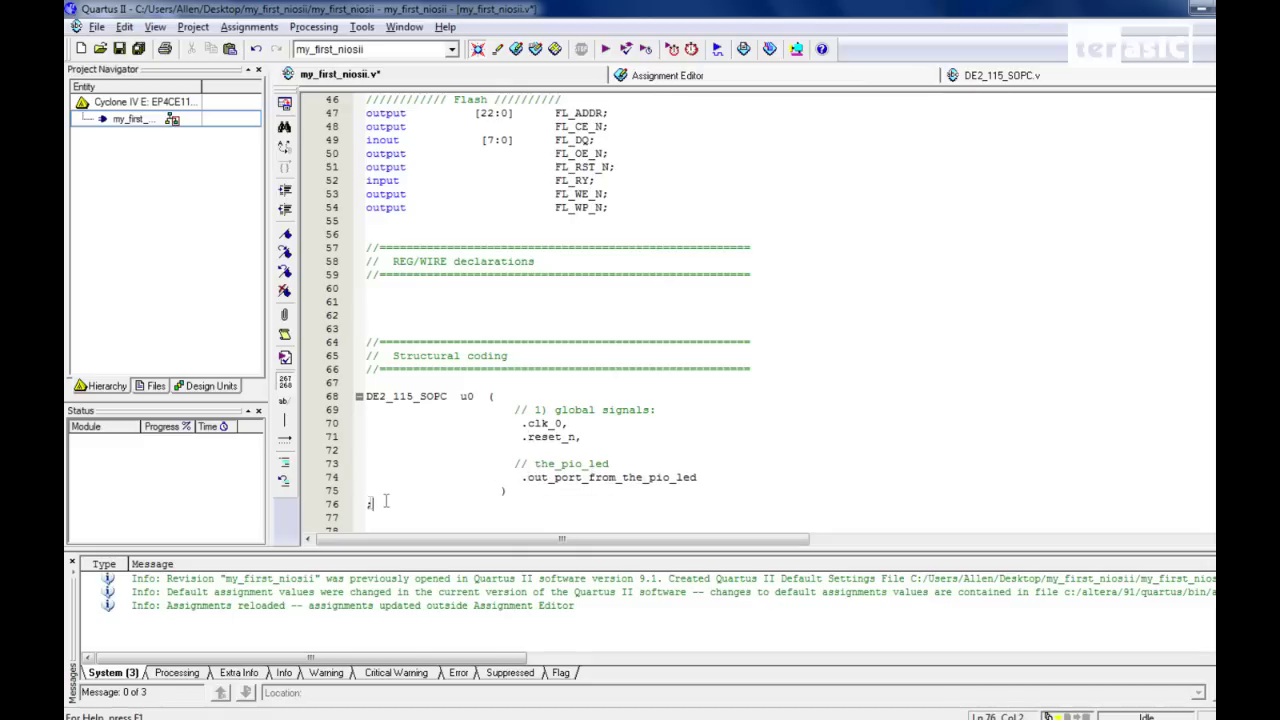
{"action": "left_click", "coordinate": [369, 503]}
{"action": "key", "text": "Left"}
{"action": "key", "text": "BackSpace"}
Connect .clk_0 to CLOCK_50 and .reset_n to 1'b1 in the u0 instance
{"action": "left_click", "coordinate": [590, 424]}
{"action": "type", "text": "("}
{"action": "scroll", "coordinate": [723, 414], "scroll_direction": "up", "scroll_amount": 7}
{"action": "left_click_drag", "start_coordinate": [494, 261], "coordinate": [576, 270]}
{"action": "double_click", "coordinate": [577, 275]}
{"action": "key", "text": "ctrl+c"}
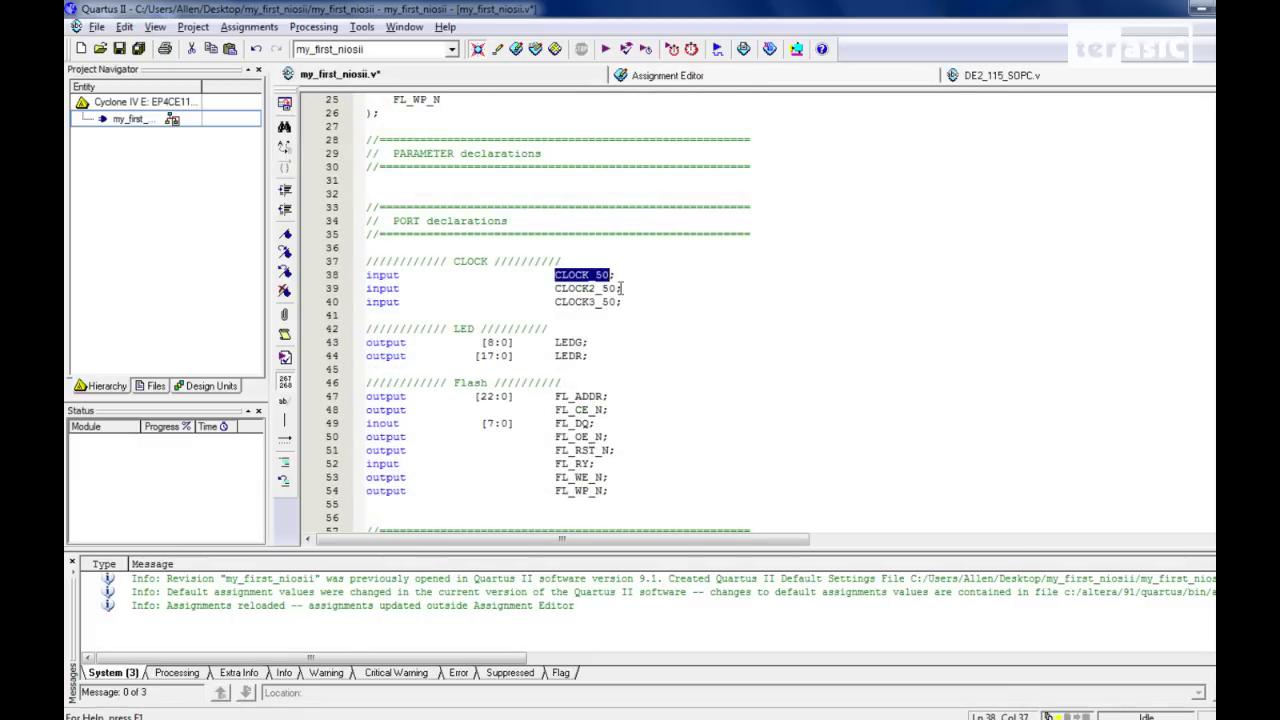
{"action": "scroll", "coordinate": [622, 288], "scroll_direction": "down", "scroll_amount": 8}
{"action": "left_click", "coordinate": [651, 381]}
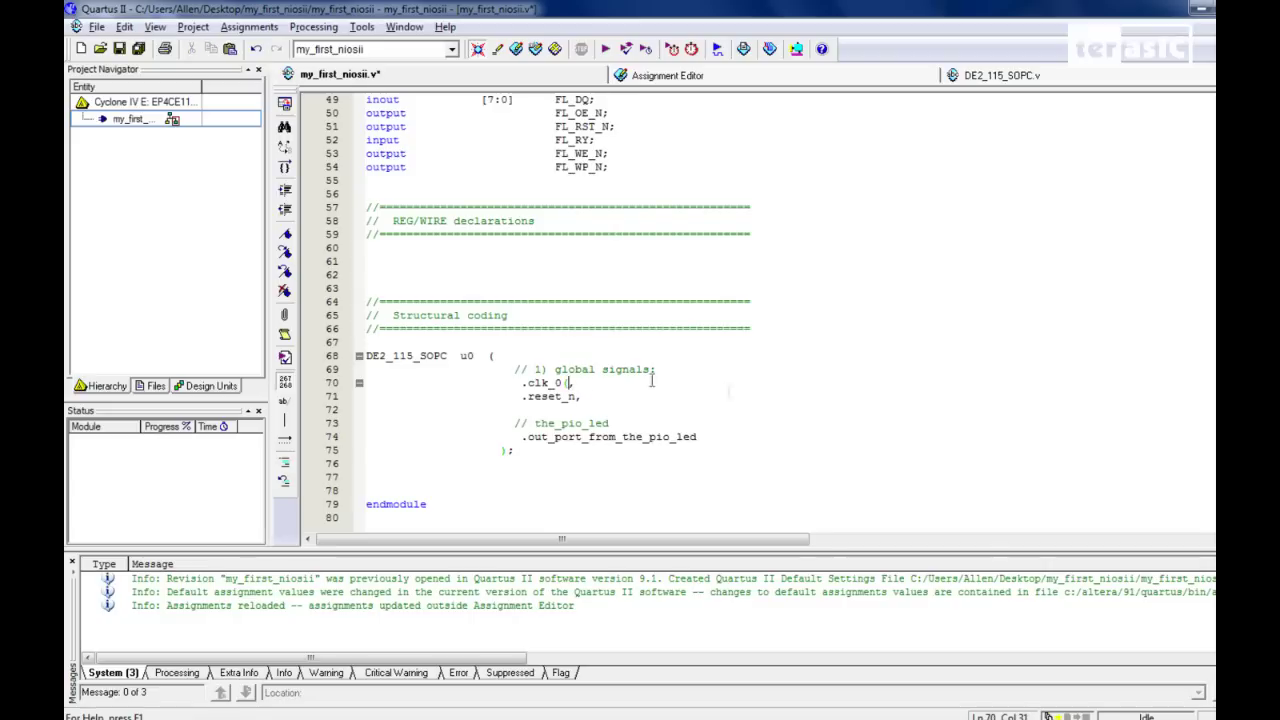
{"action": "key", "text": "ctrl+v"}
{"action": "type", "text": ")"}
{"action": "left_click", "coordinate": [578, 396]}
{"action": "type", "text": "(1"}
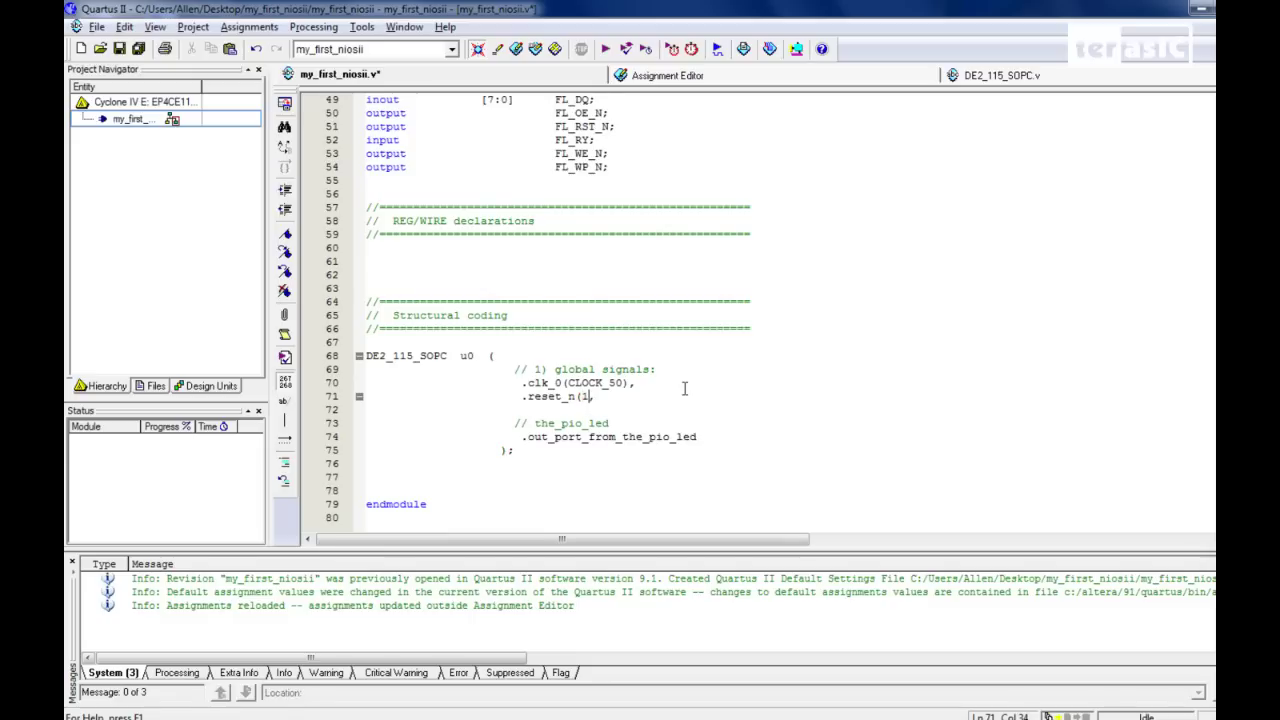
{"action": "type", "text": "'b1)"}
Connect .out_port_from_the_pio_led to LEDG and save my_first_niosii.v
{"action": "left_click", "coordinate": [712, 437]}
{"action": "scroll", "coordinate": [712, 437], "scroll_direction": "up", "scroll_amount": 12}
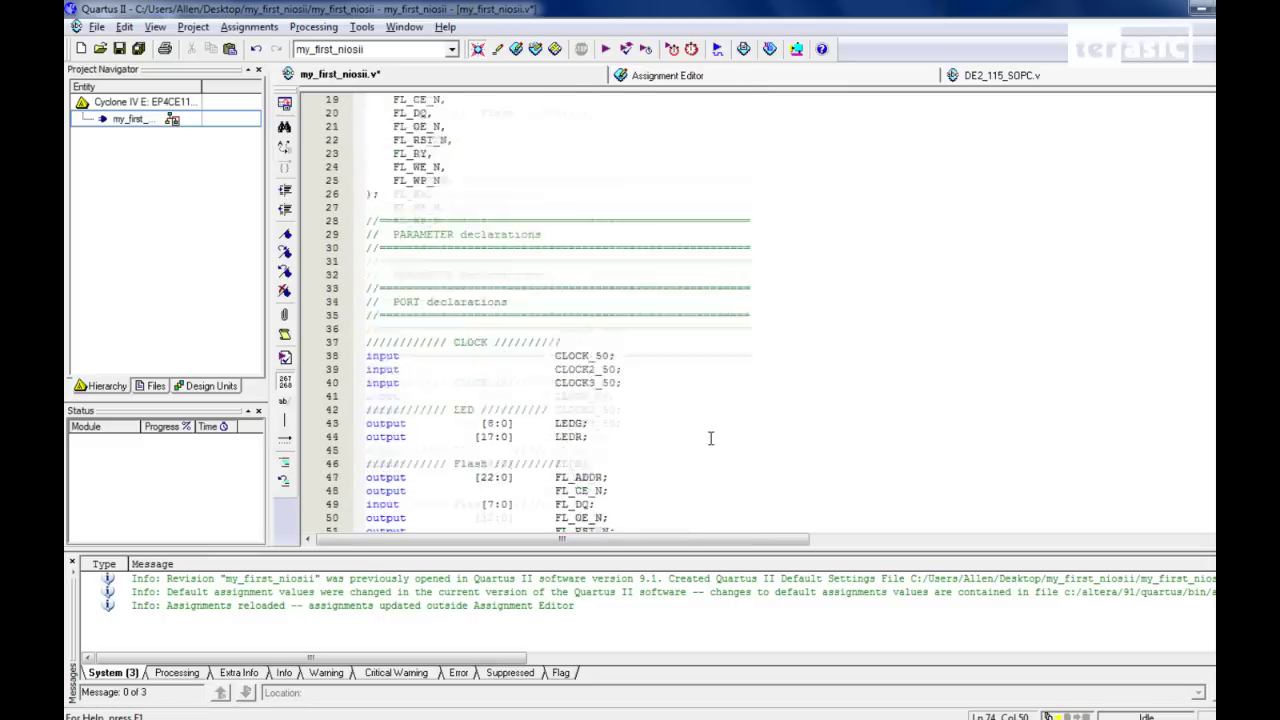
{"action": "scroll", "coordinate": [712, 437], "scroll_direction": "up", "scroll_amount": 3}
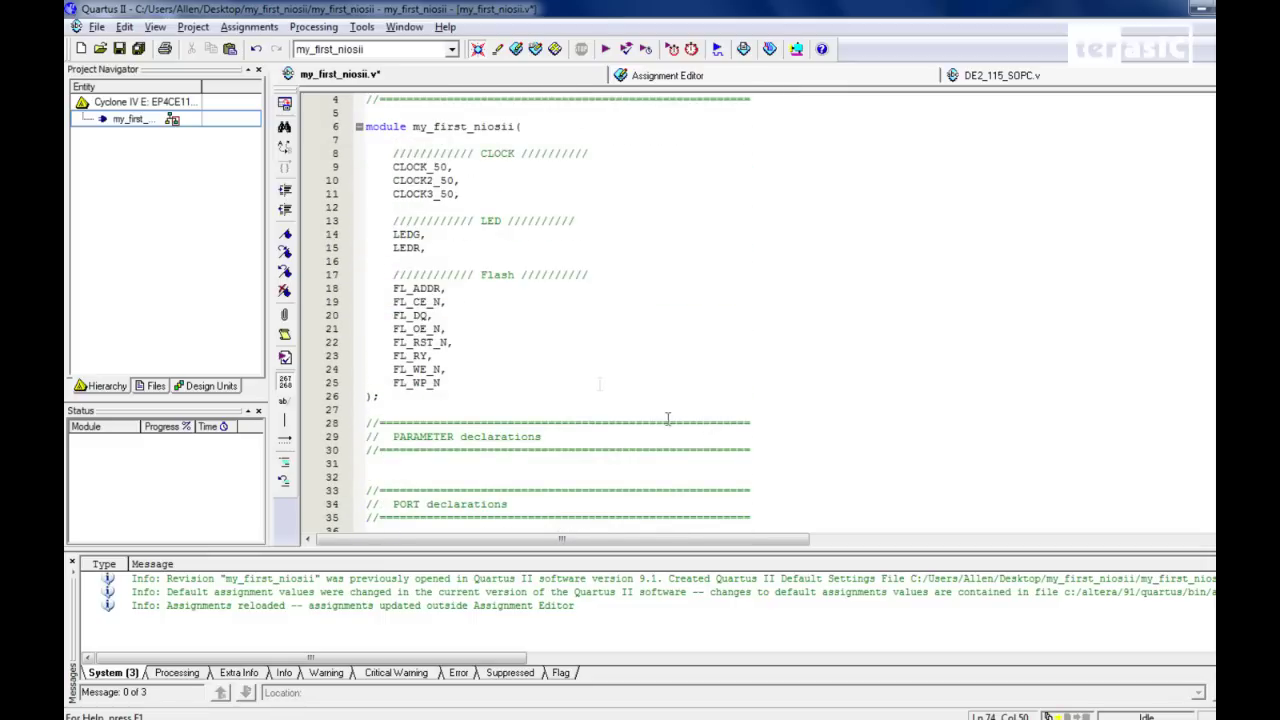
{"action": "double_click", "coordinate": [406, 236]}
{"action": "key", "text": "ctrl+c"}
{"action": "scroll", "coordinate": [629, 428], "scroll_direction": "down", "scroll_amount": 15}
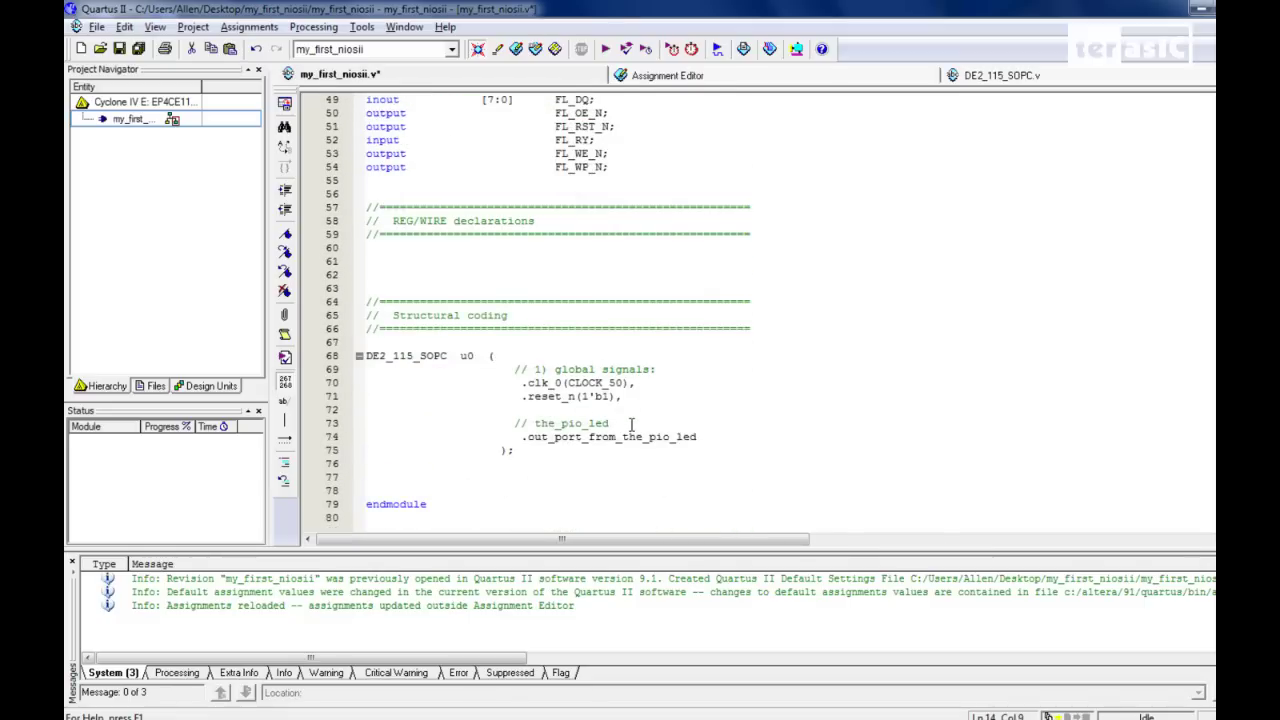
{"action": "left_click", "coordinate": [713, 436]}
{"action": "type", "text": "("}
{"action": "key", "text": "ctrl+v"}
{"action": "type", "text": ")"}
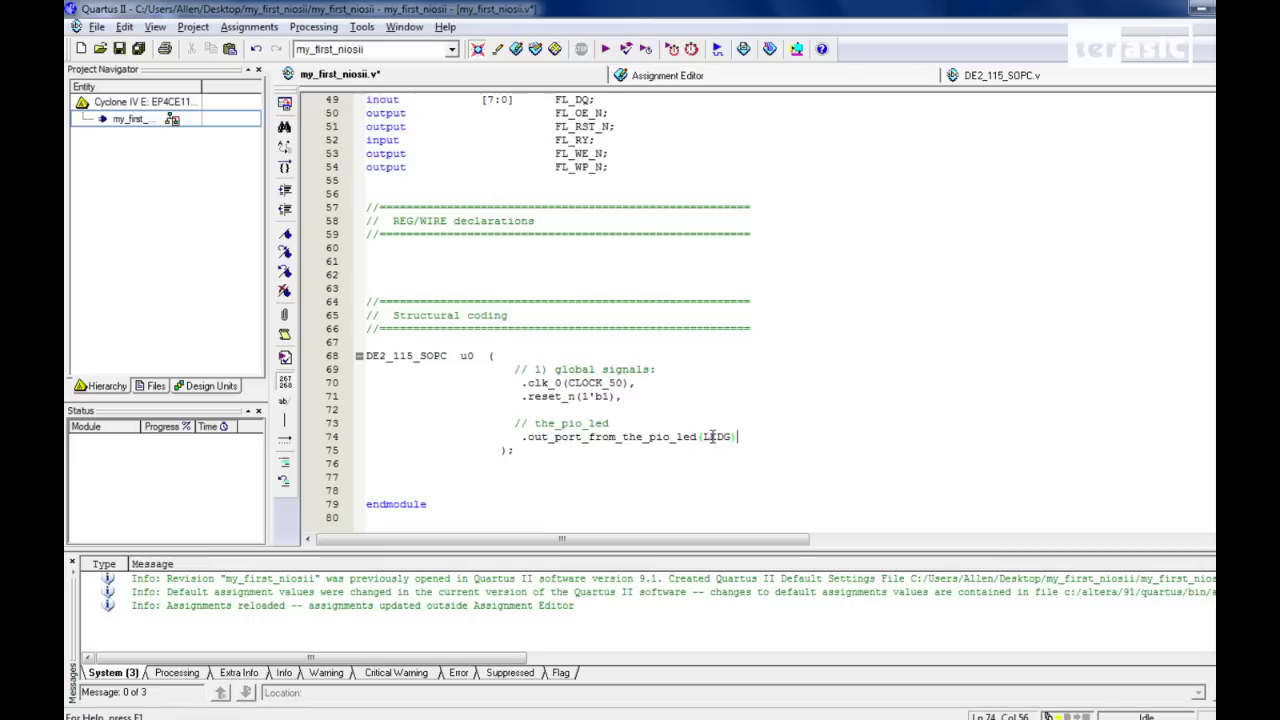
{"action": "left_click", "coordinate": [119, 49]}
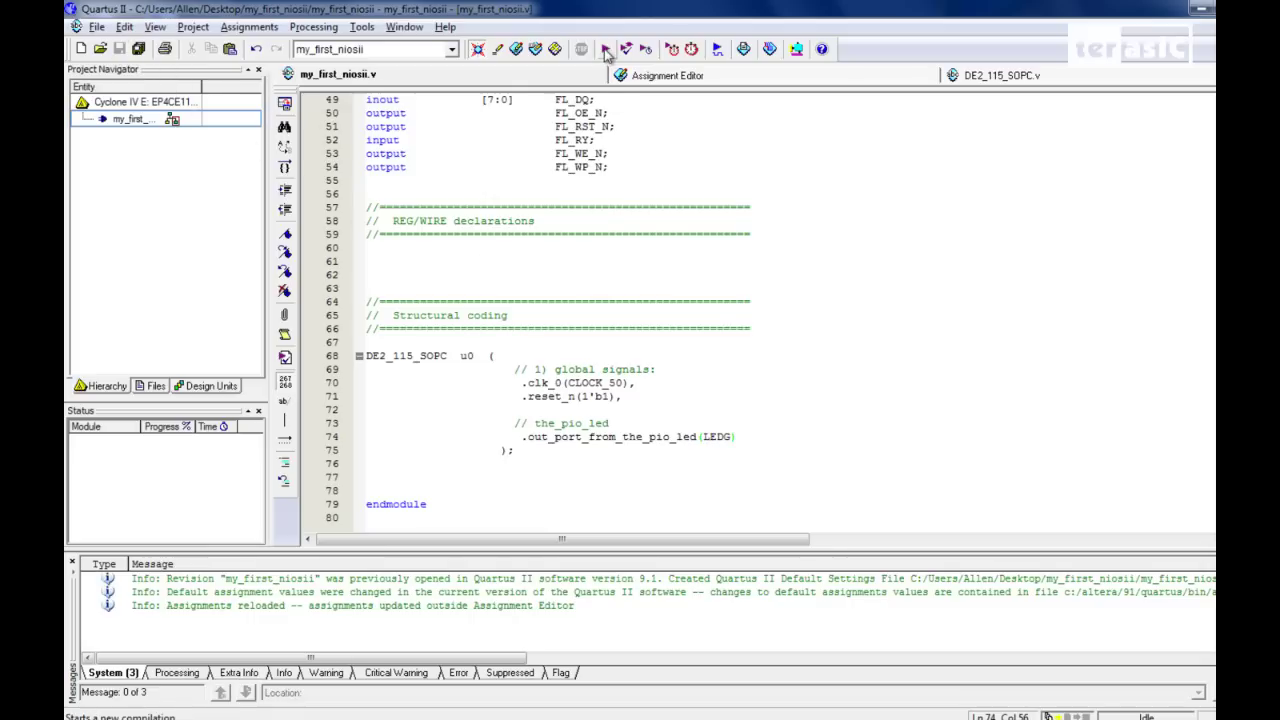
Run full compilation of my_first_niosii, finishing with 0 errors and 127 warnings
{"action": "left_click", "coordinate": [605, 50]}
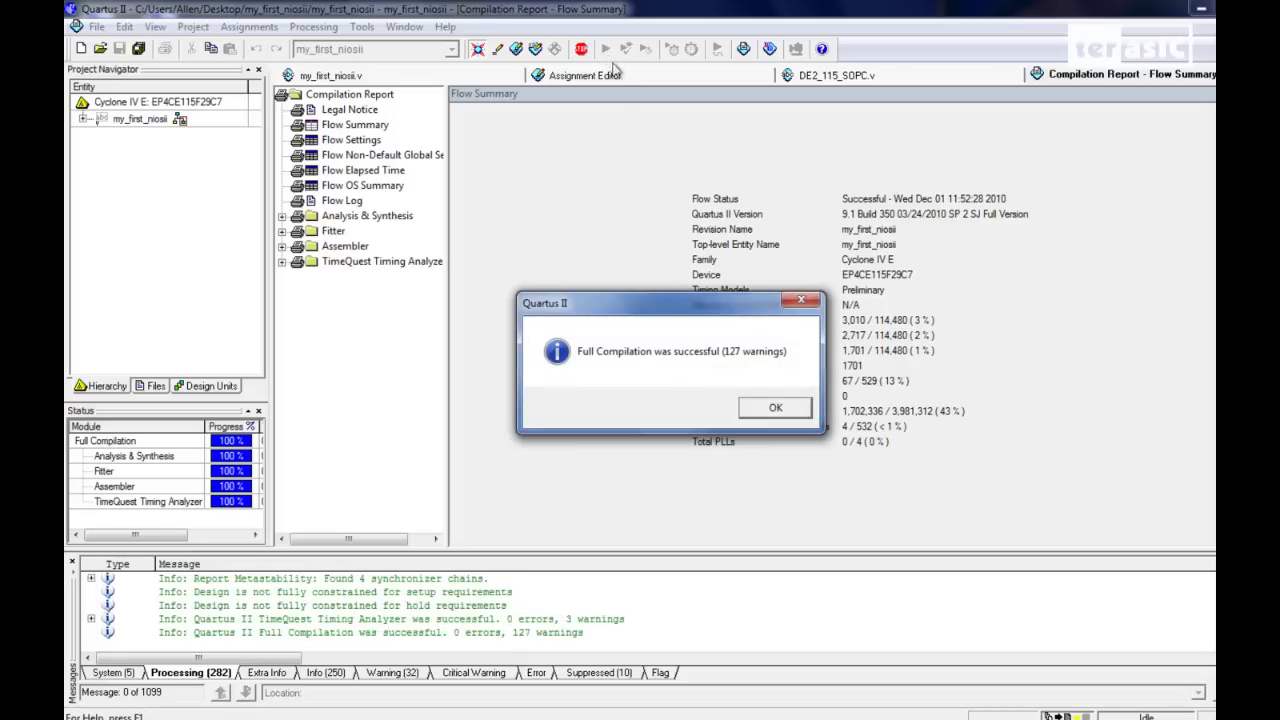
Program my_first_niosii.sof onto the EP4CE115F29 via USB-Blaster JTAG, then close the Programmer
{"action": "left_click", "coordinate": [776, 409]}
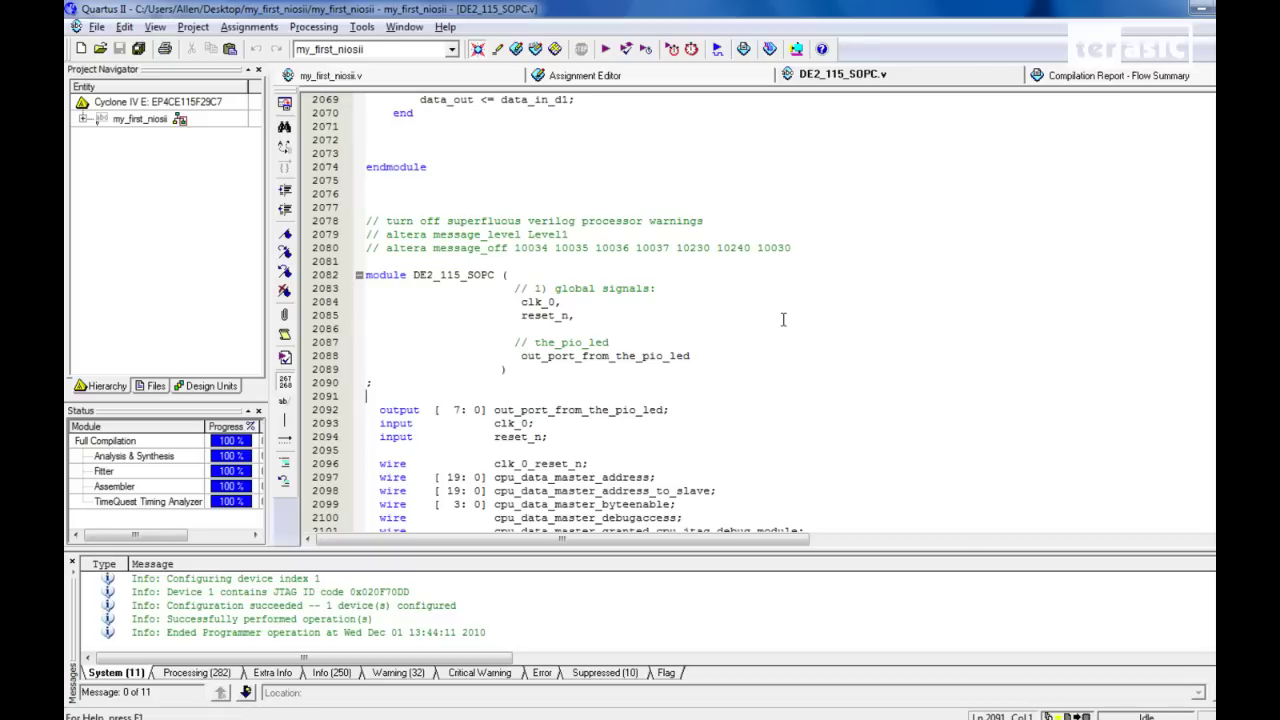
{"action": "left_click", "coordinate": [770, 50]}
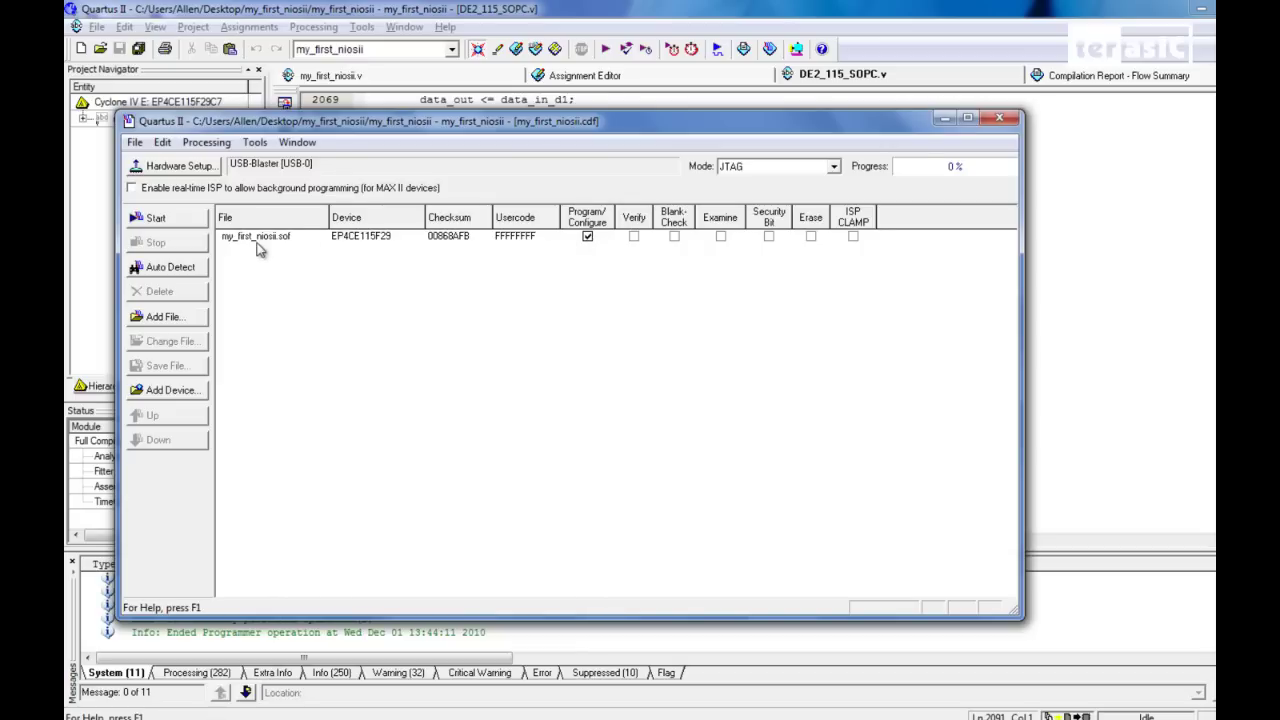
{"action": "left_click", "coordinate": [185, 220]}
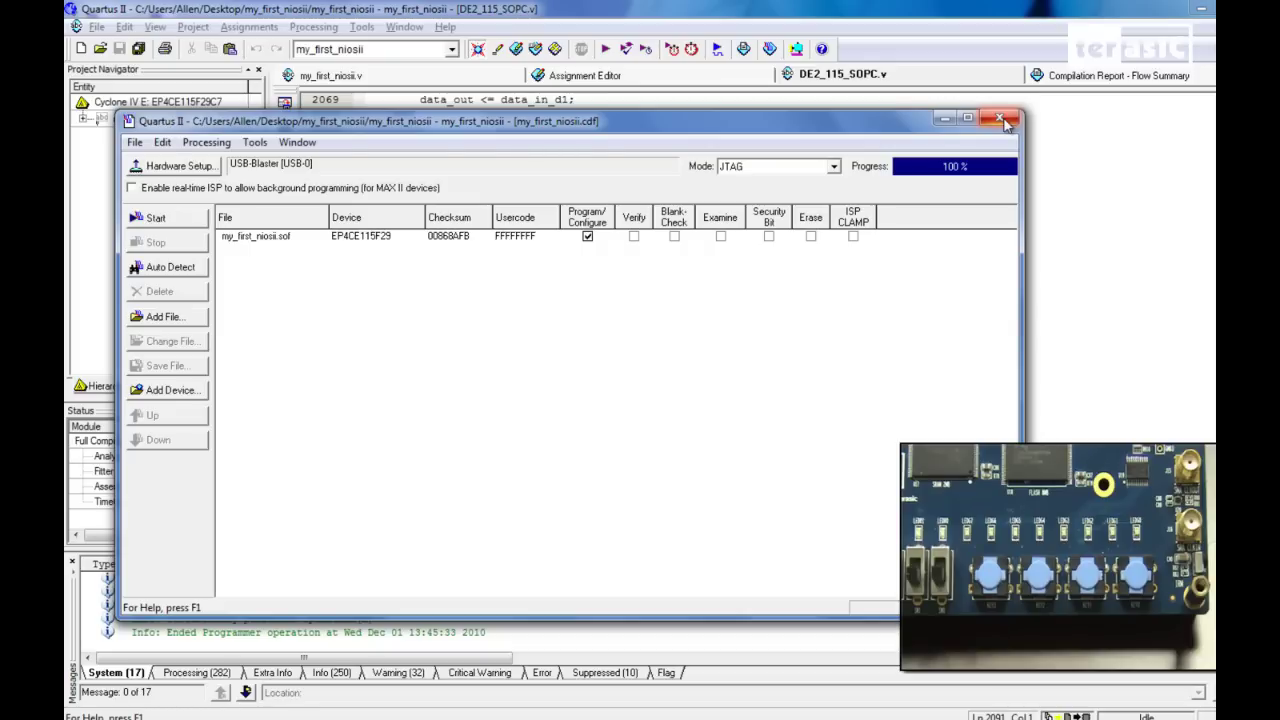
{"action": "left_click", "coordinate": [1001, 119]}
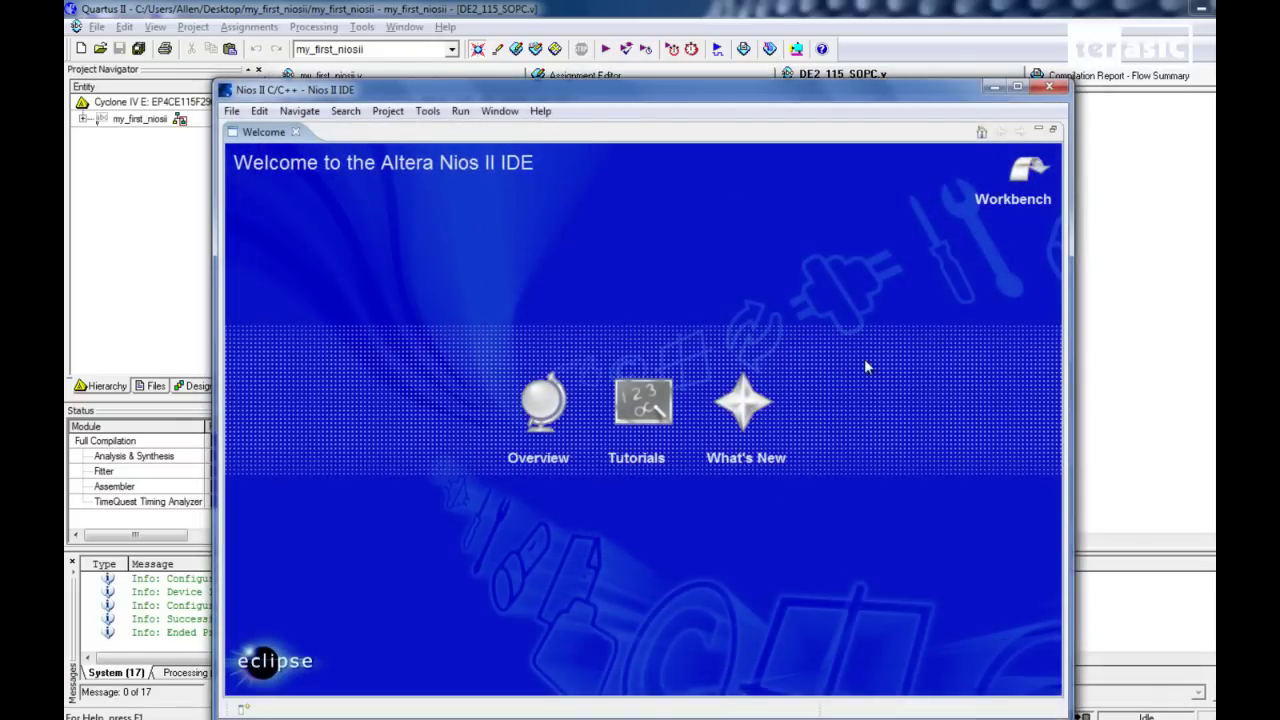
Switch the workspace to a new 'software' folder created inside my_first_niosii and relaunch
{"action": "left_click", "coordinate": [230, 111]}
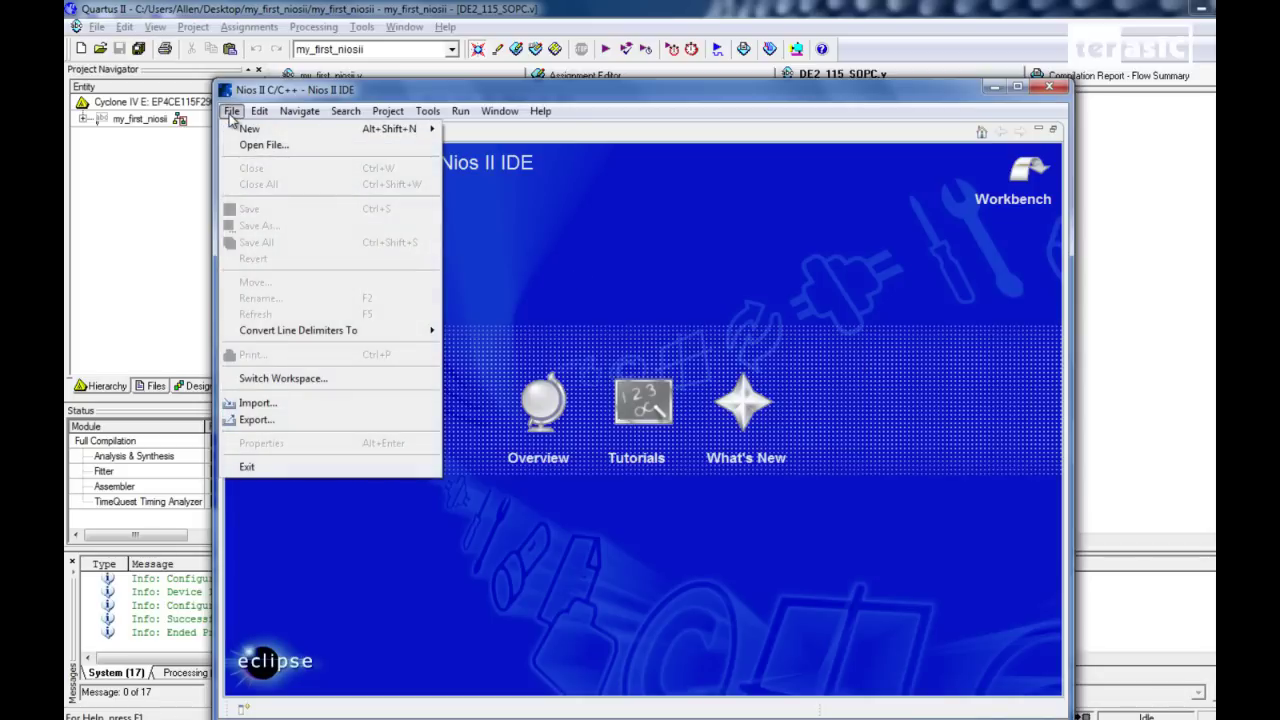
{"action": "left_click", "coordinate": [284, 384]}
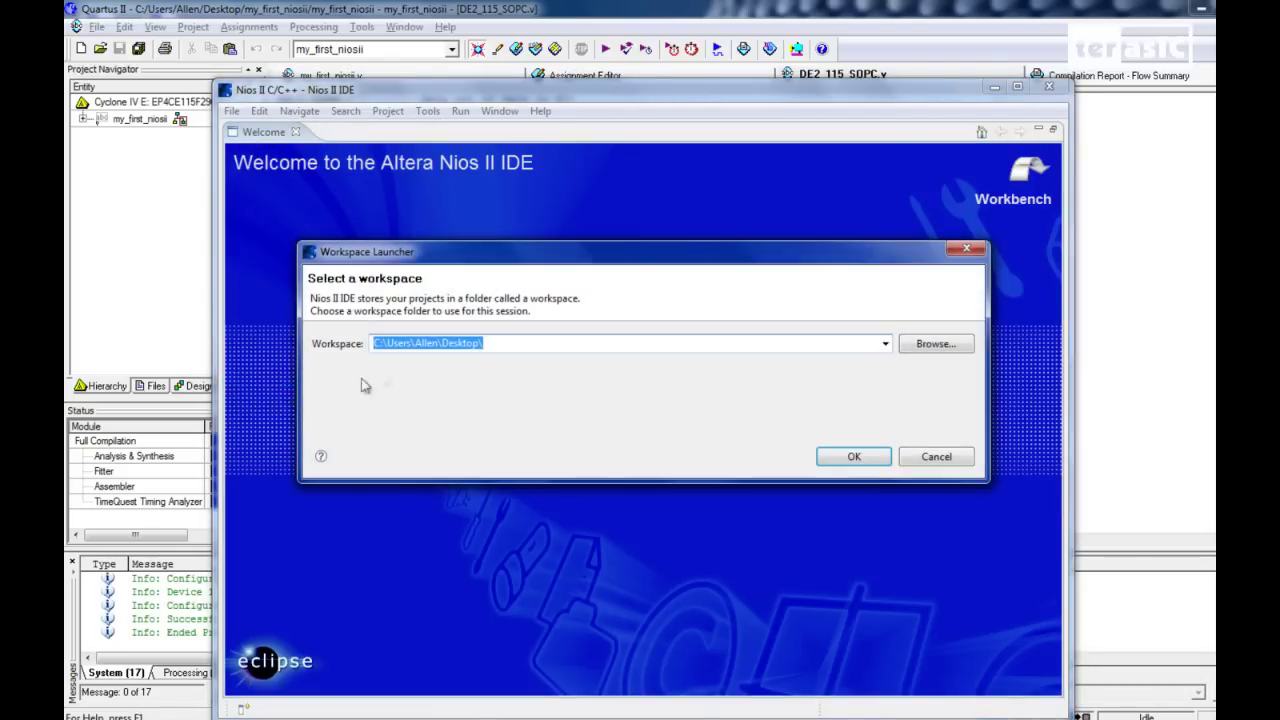
{"action": "left_click", "coordinate": [948, 348]}
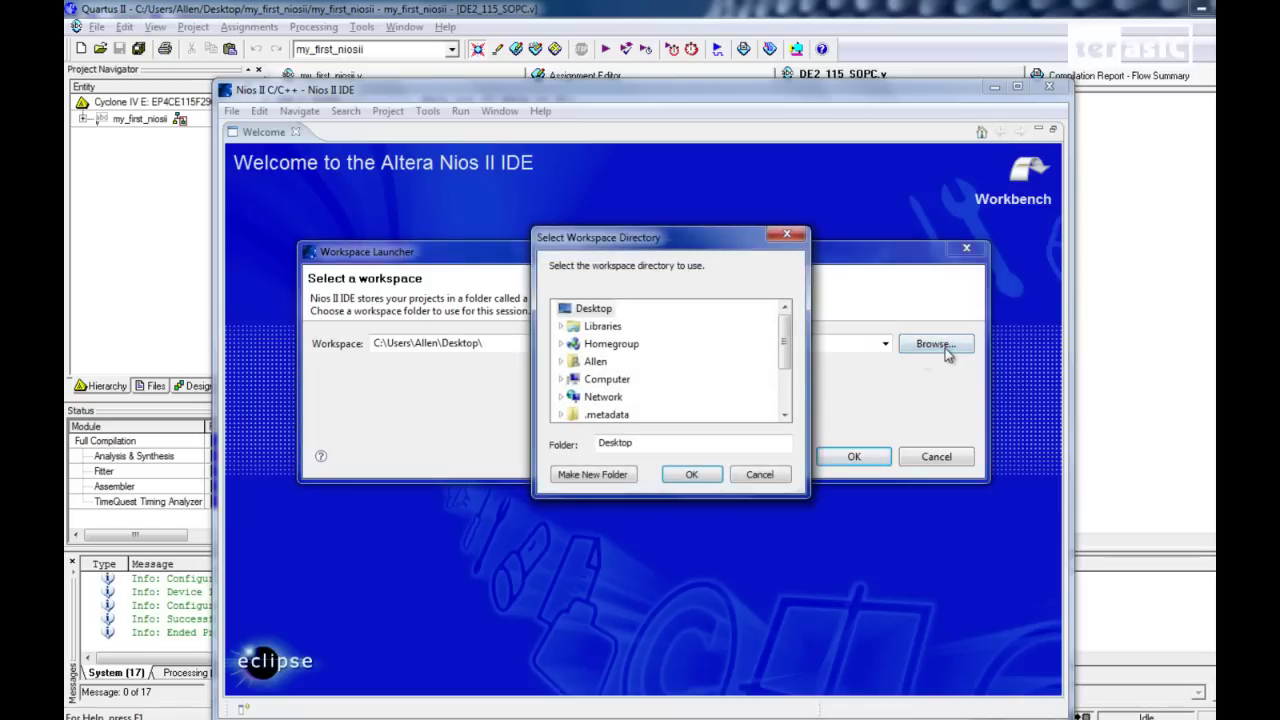
{"action": "left_click_drag", "start_coordinate": [783, 368], "coordinate": [783, 403]}
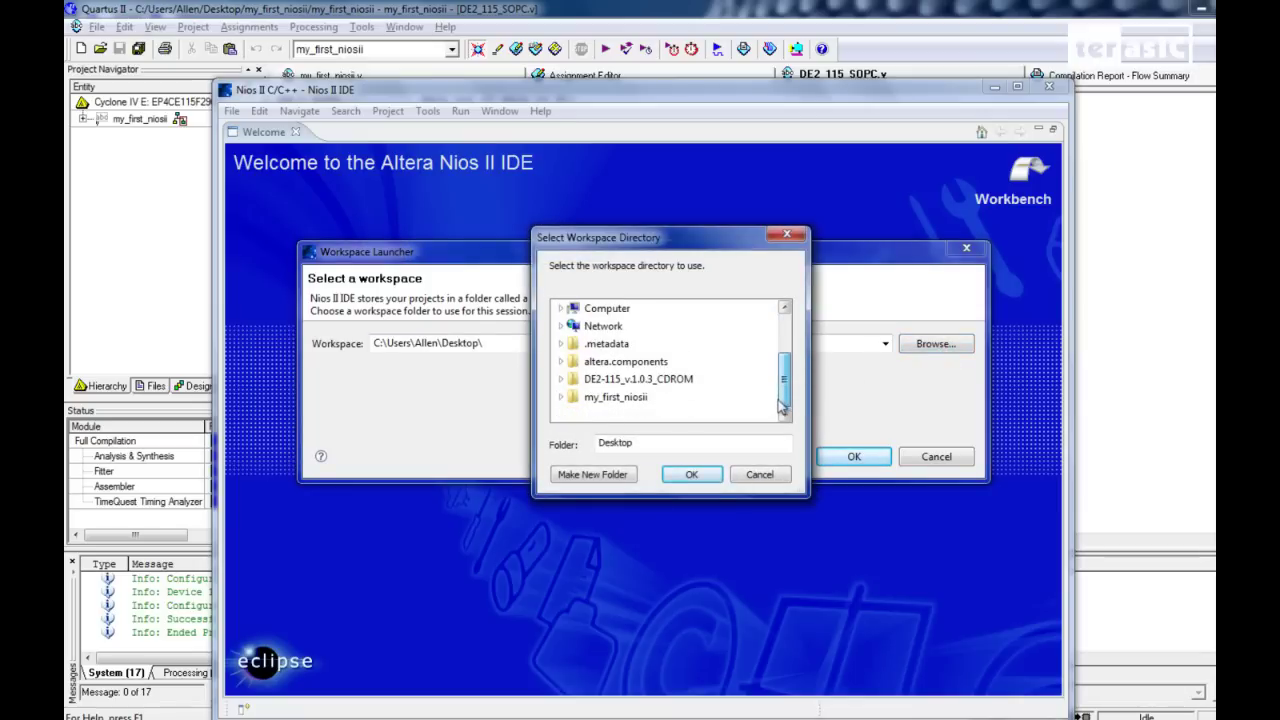
{"action": "left_click", "coordinate": [610, 399]}
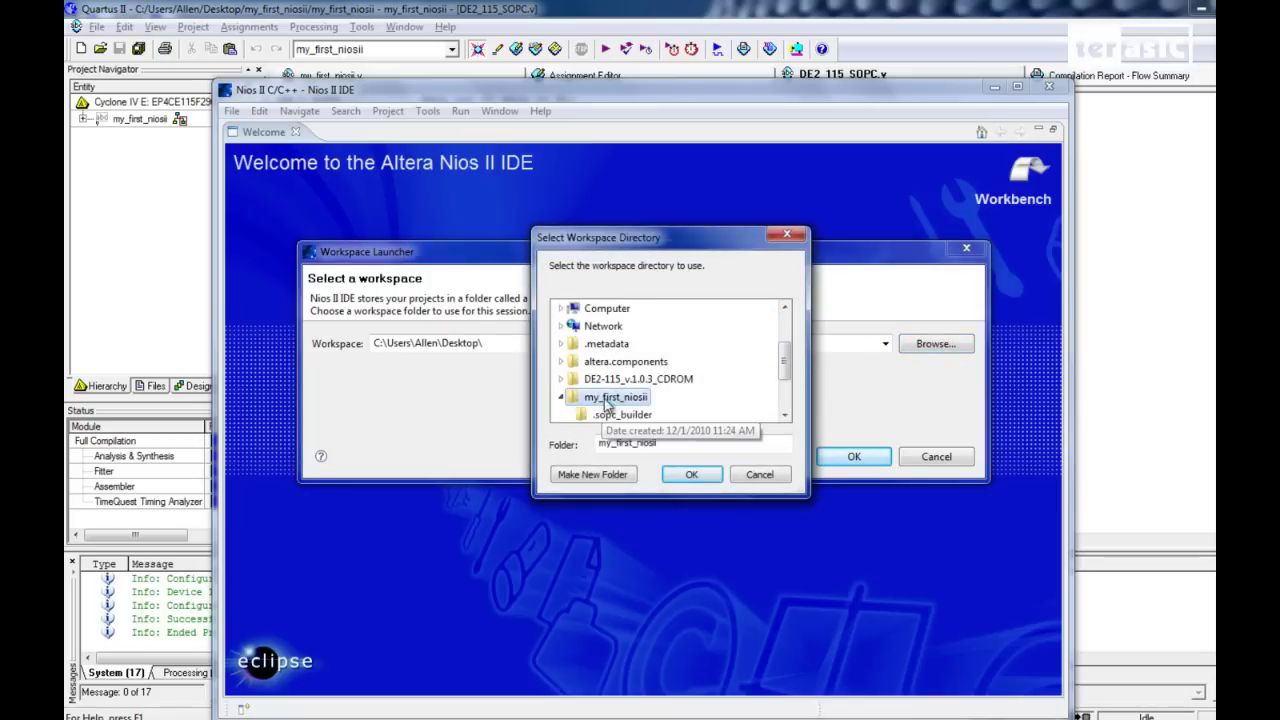
{"action": "scroll", "coordinate": [785, 365], "scroll_direction": "down", "scroll_amount": 2}
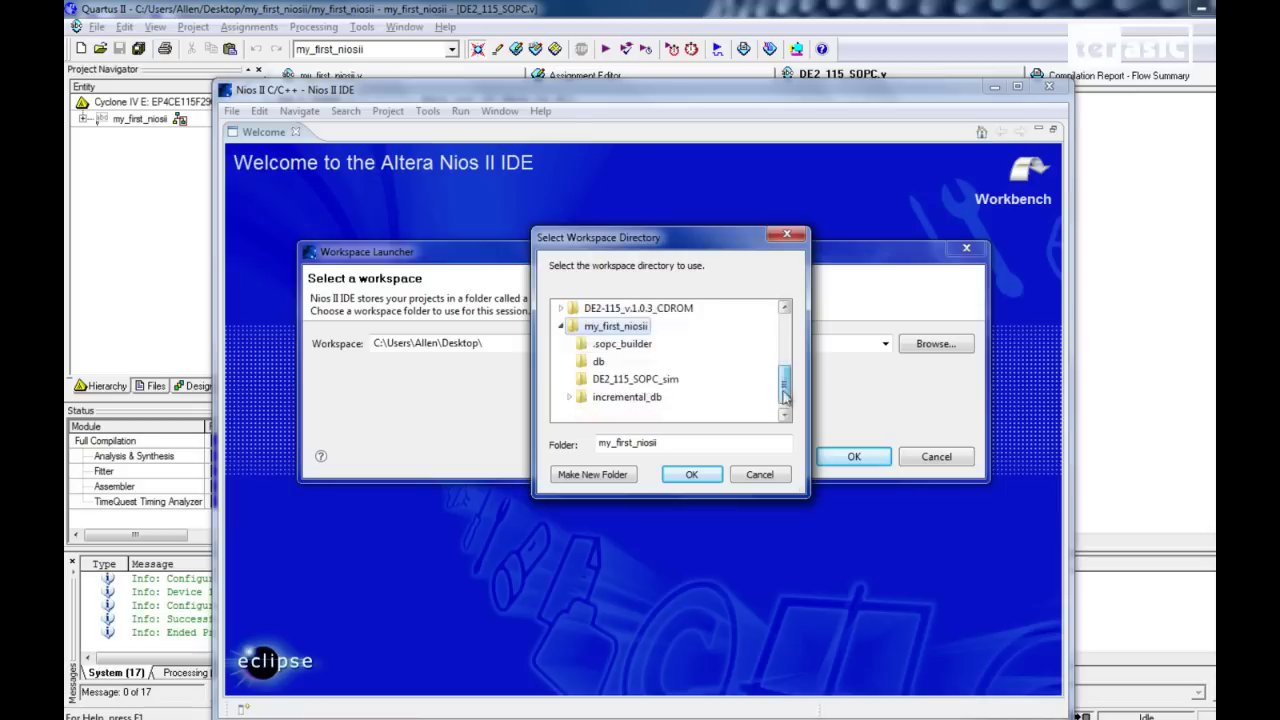
{"action": "left_click", "coordinate": [592, 474]}
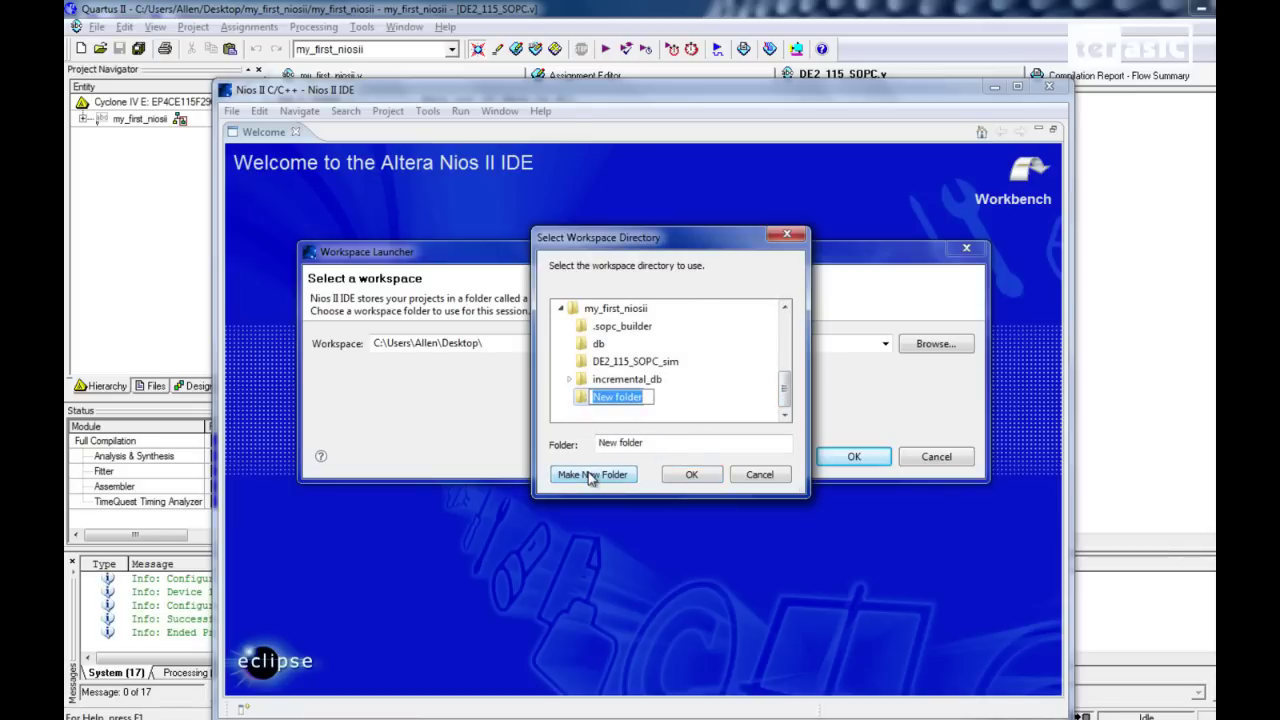
{"action": "type", "text": "software"}
{"action": "key", "text": "Return"}
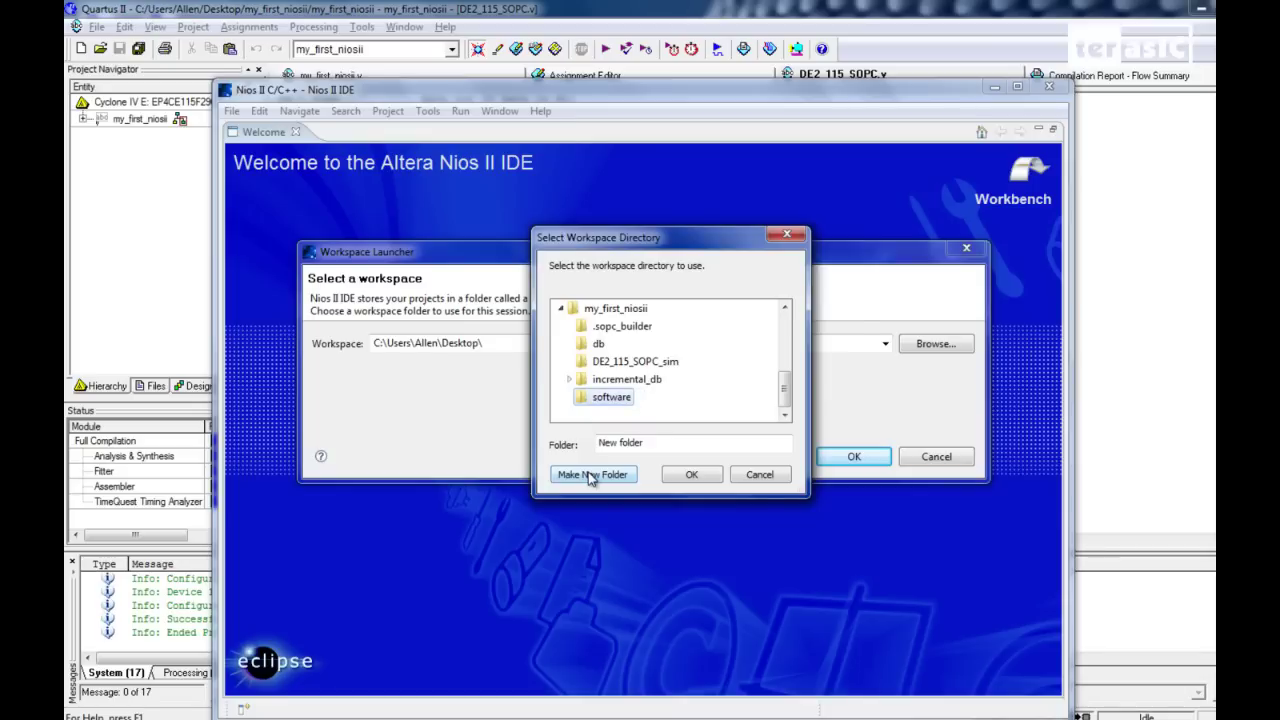
{"action": "left_click", "coordinate": [691, 476]}
{"action": "left_click", "coordinate": [850, 456]}
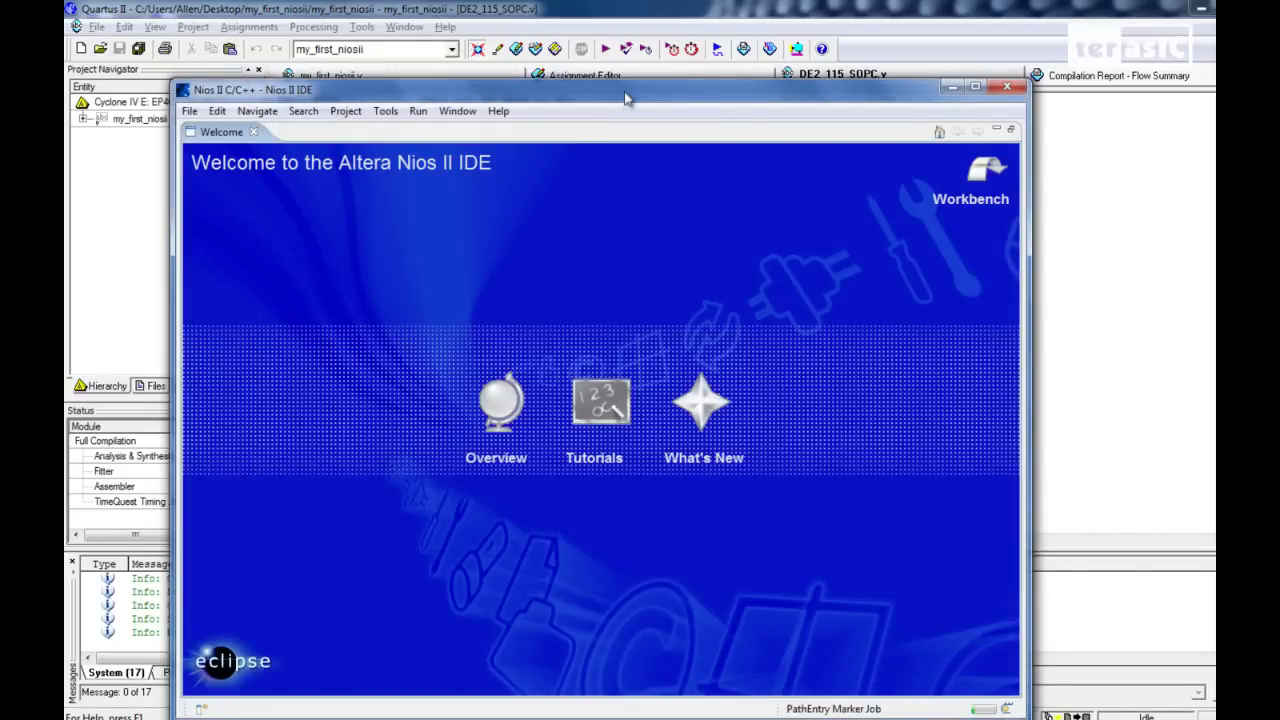
Maximize the IDE, go to the workbench, and start a new Nios II C/C++ Application
{"action": "double_click", "coordinate": [626, 97]}
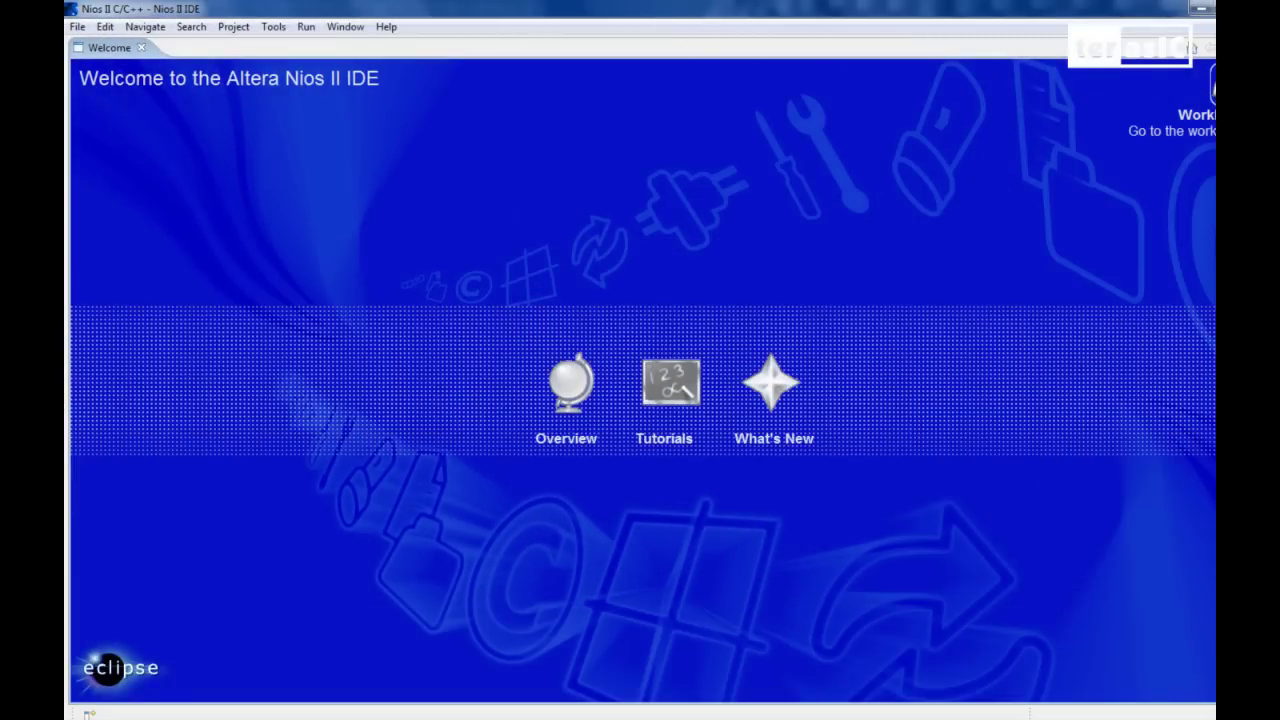
{"action": "left_click", "coordinate": [1205, 90]}
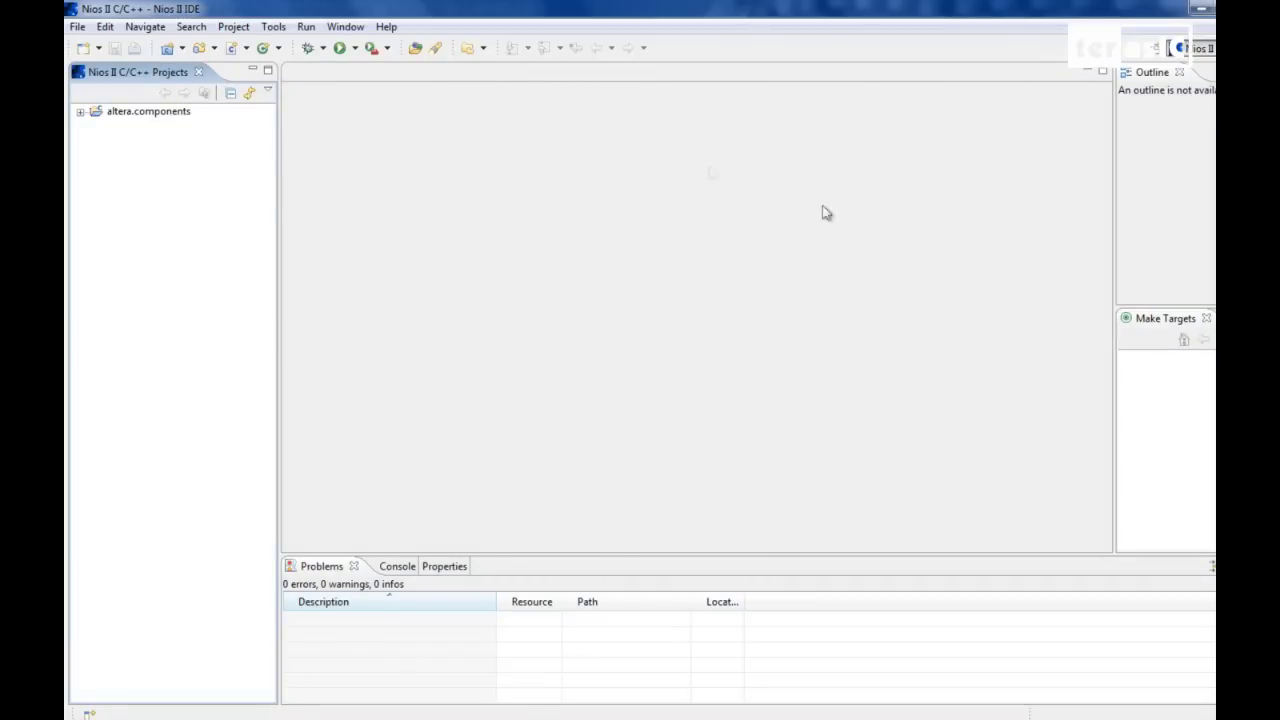
{"action": "left_click", "coordinate": [77, 26]}
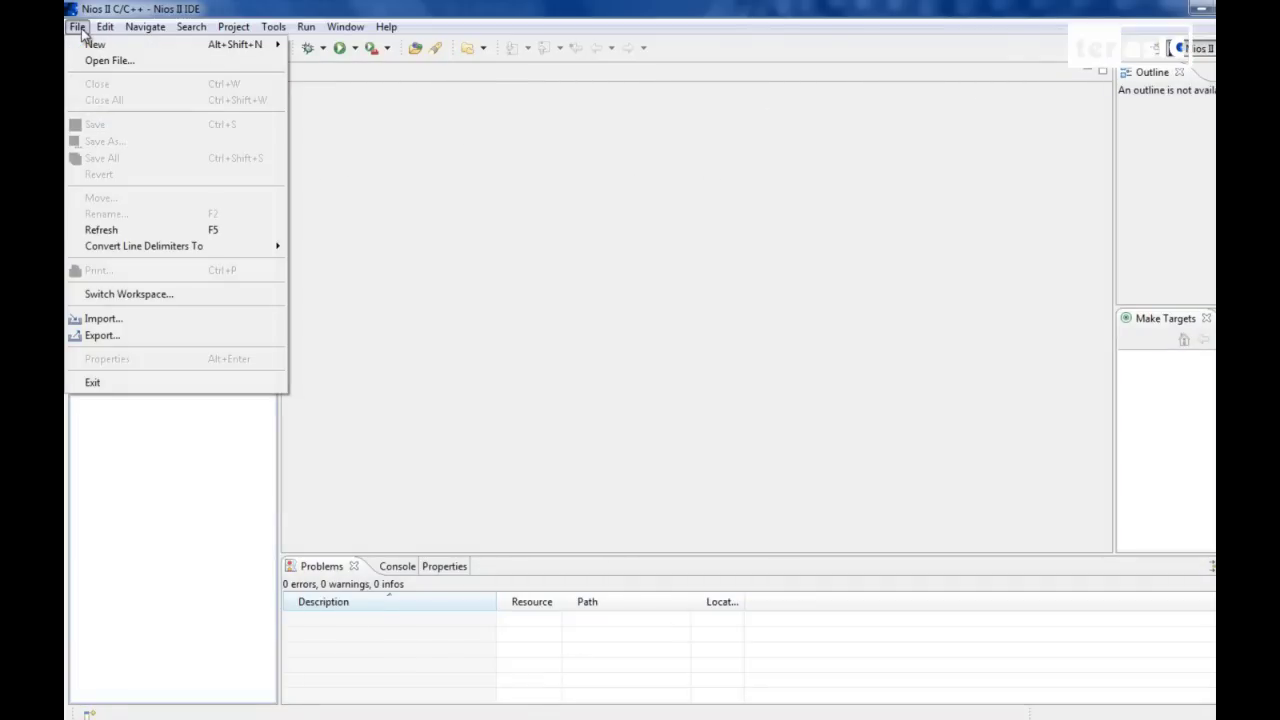
{"action": "mouse_move", "coordinate": [157, 50]}
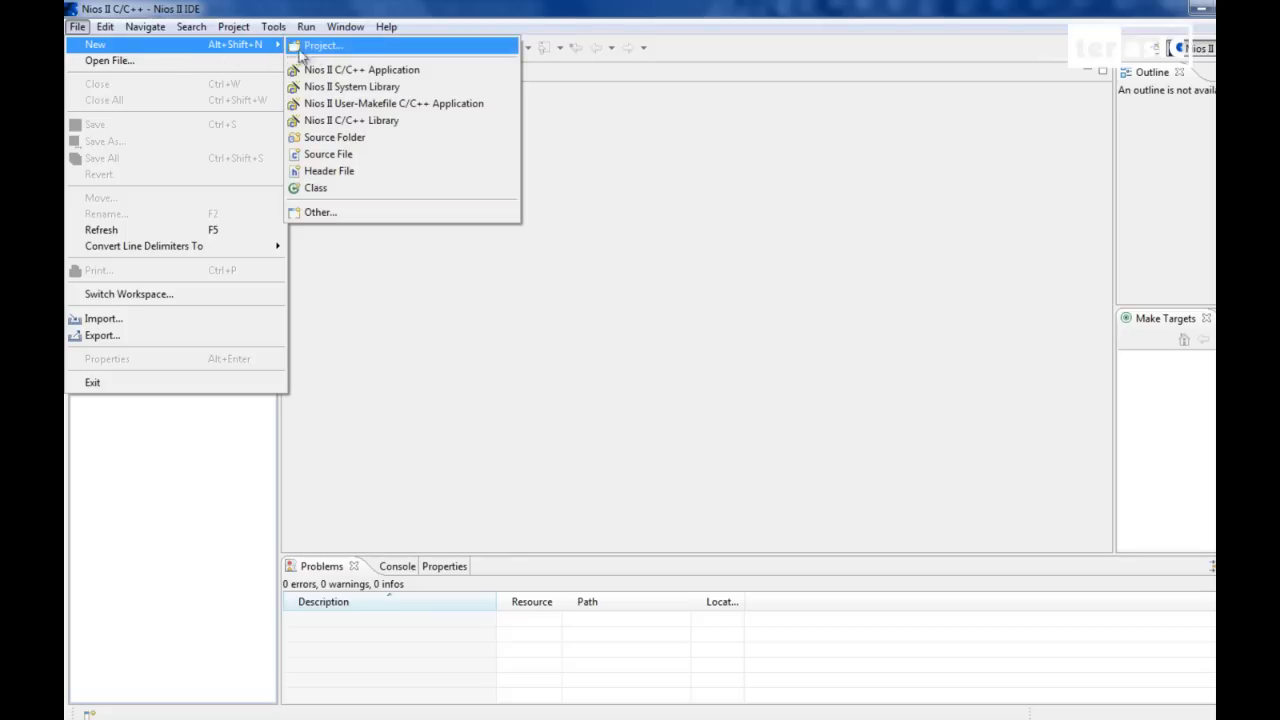
{"action": "left_click", "coordinate": [390, 72]}
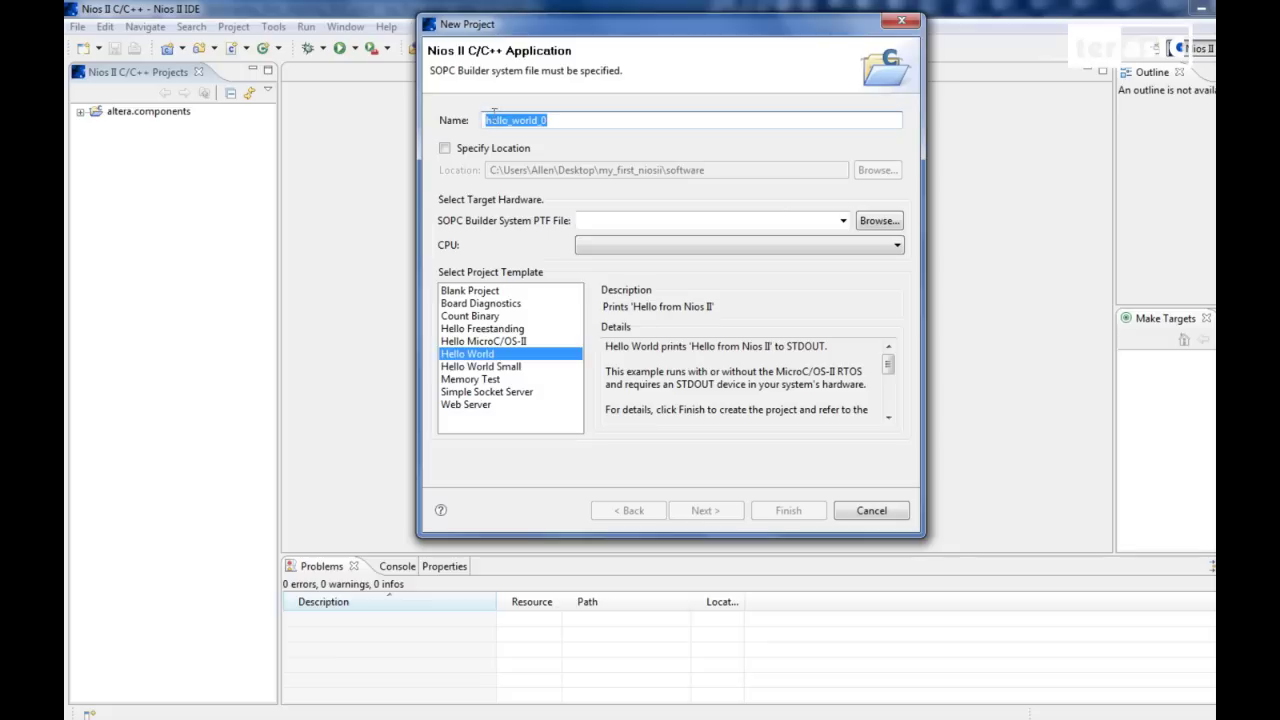
Keep the name hello_world_0 and target the DE2_115_SOPC.ptf hardware with a custom location
{"action": "left_click", "coordinate": [551, 121]}
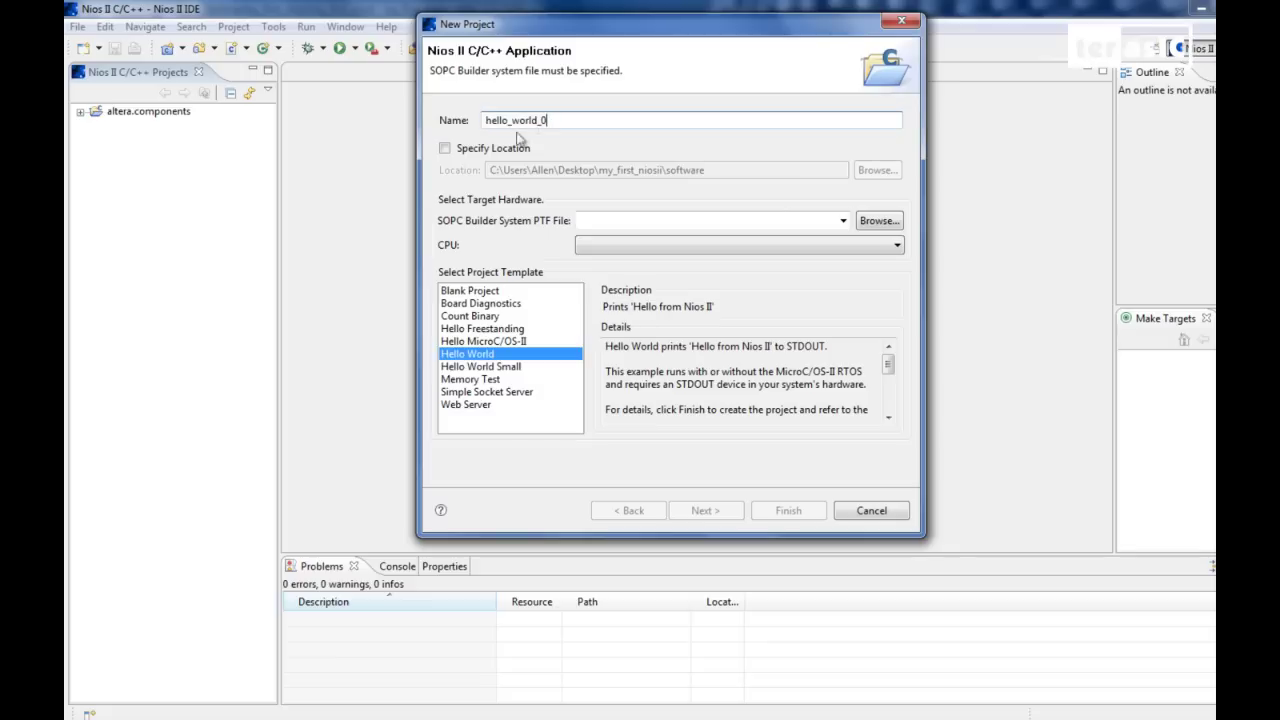
{"action": "left_click", "coordinate": [445, 149]}
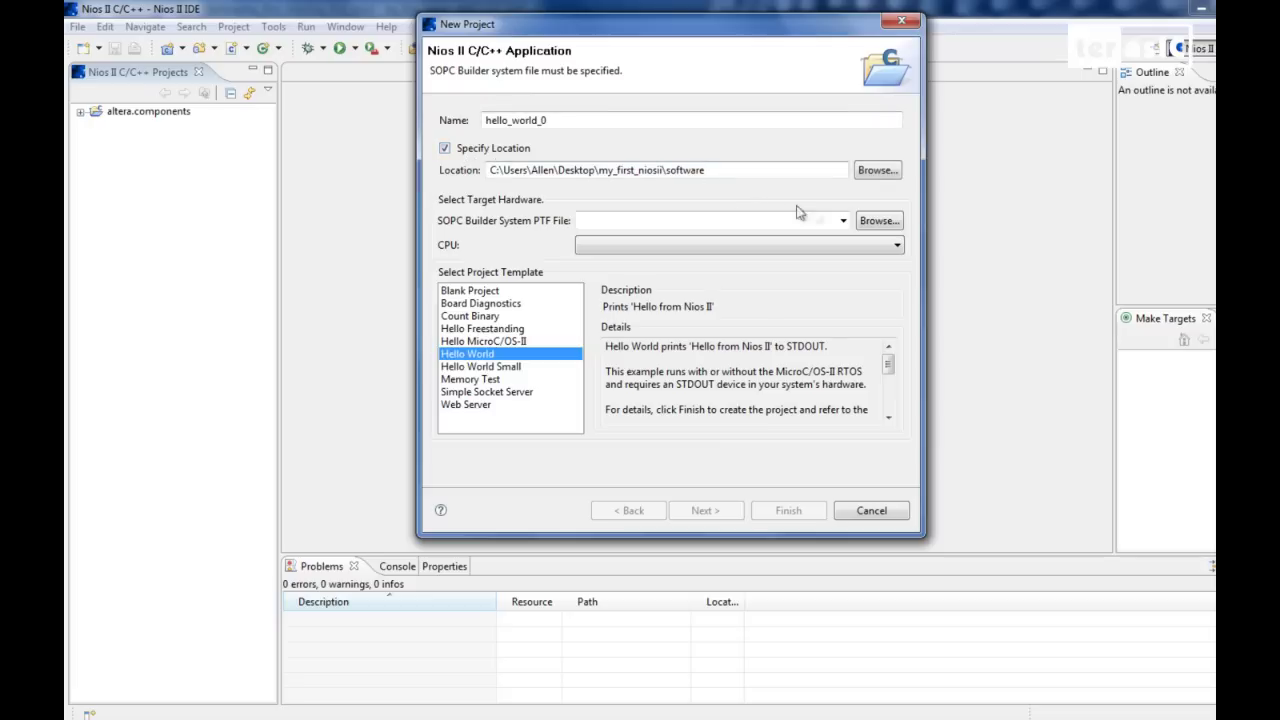
{"action": "left_click", "coordinate": [874, 222]}
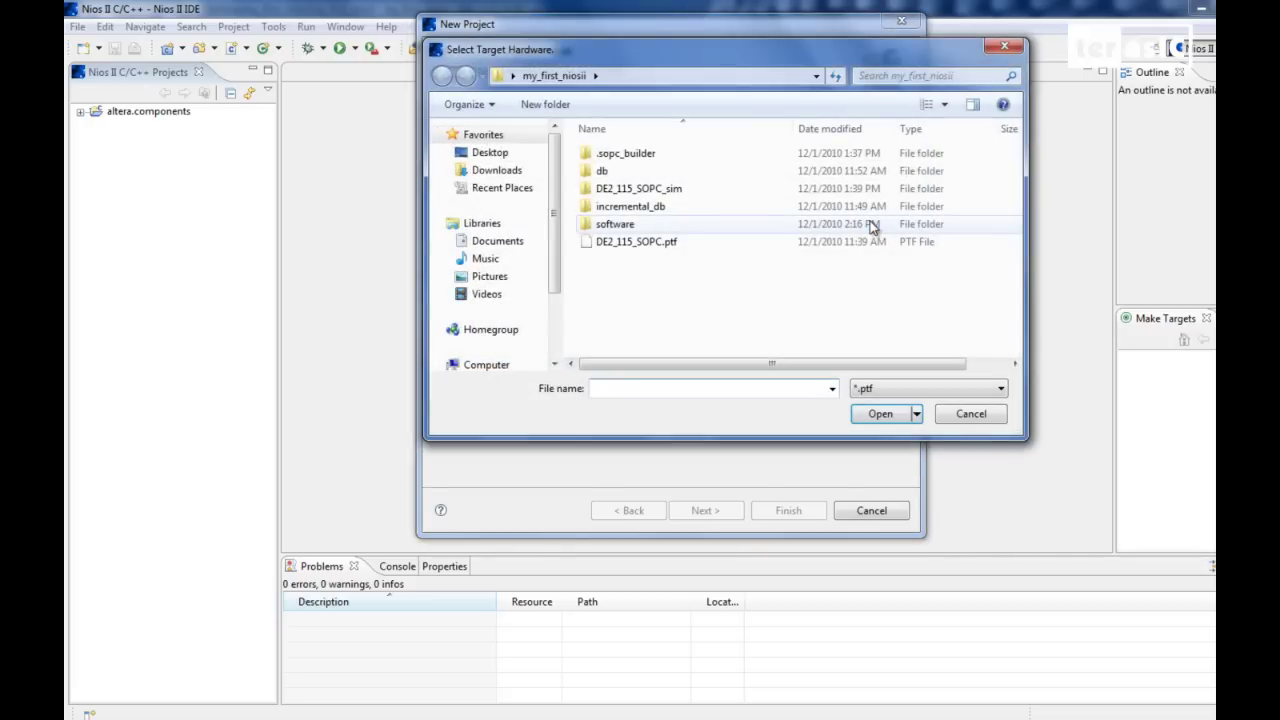
{"action": "left_click", "coordinate": [838, 245]}
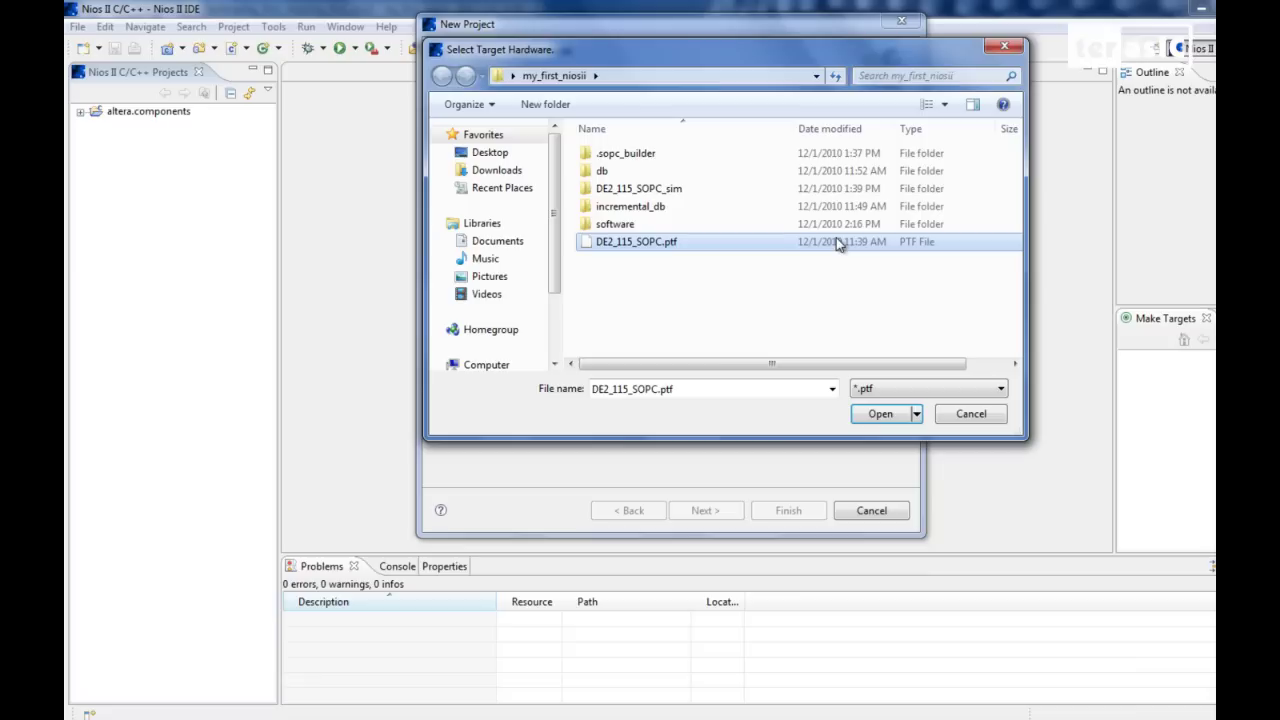
{"action": "double_click", "coordinate": [654, 246]}
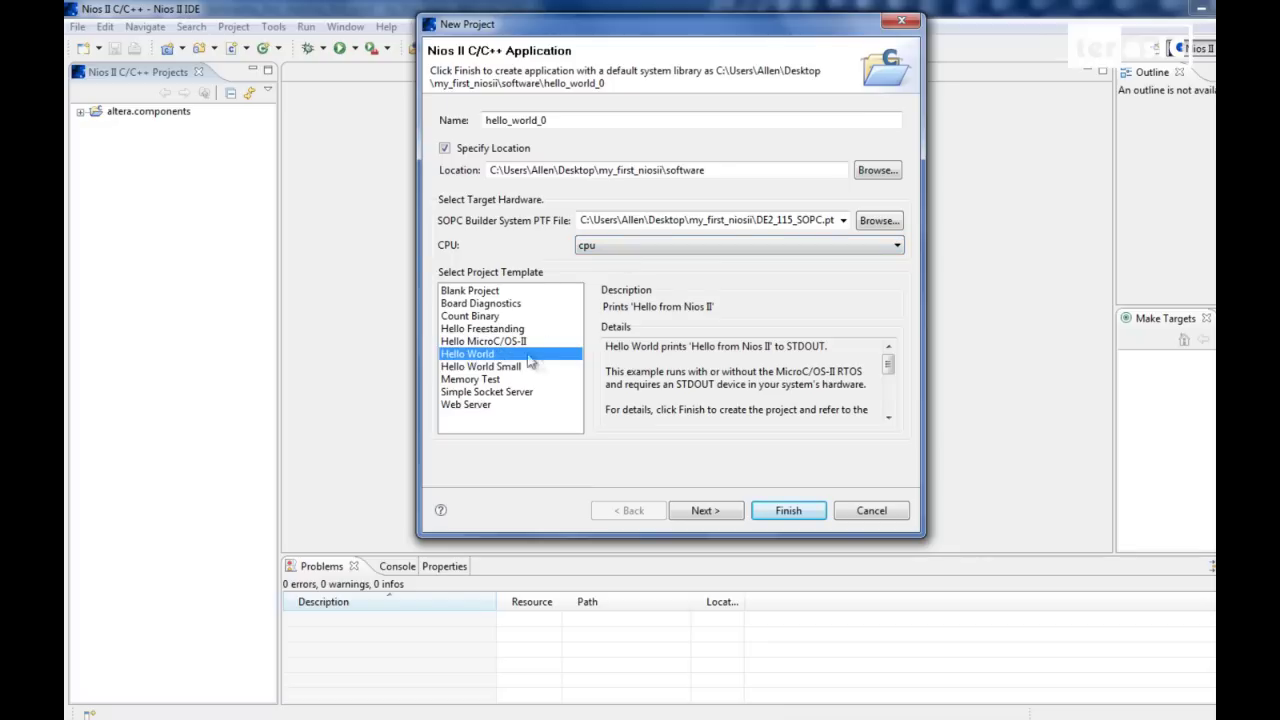
Finish the wizard, then inspect the new hello_world_0 and hello_world_0_syslib projects
{"action": "left_click", "coordinate": [785, 511]}
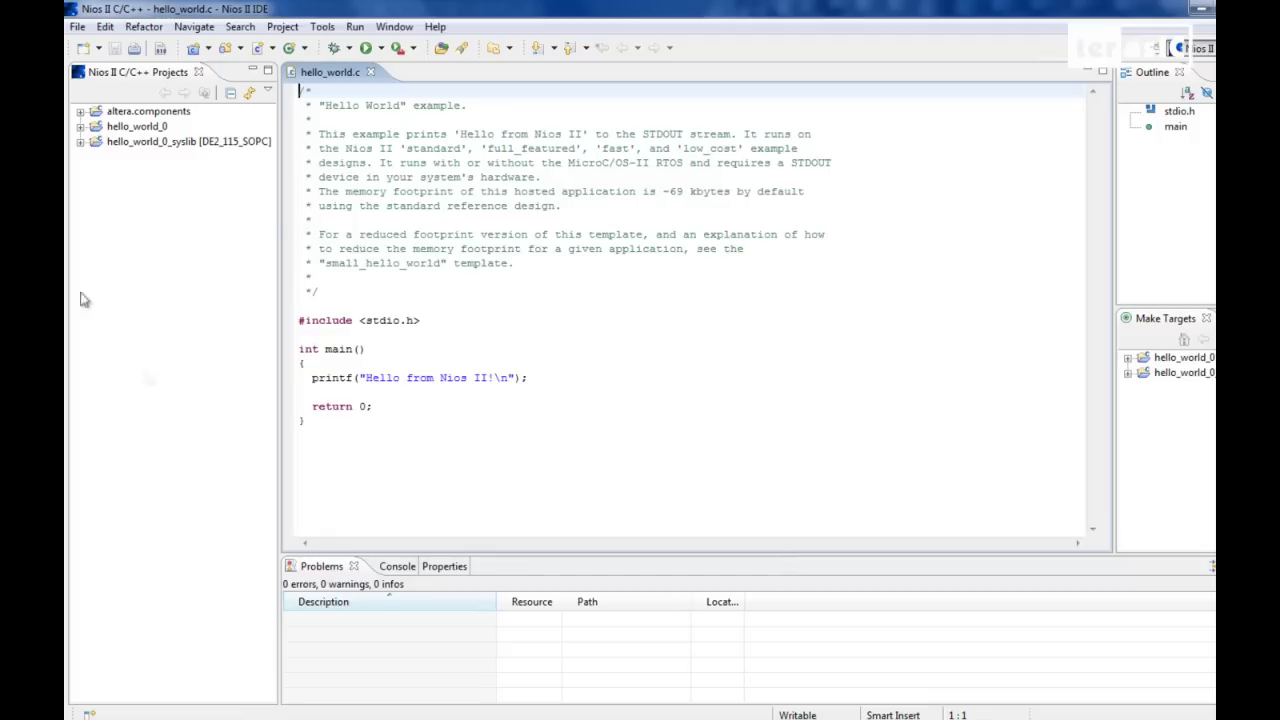
{"action": "left_click", "coordinate": [154, 130]}
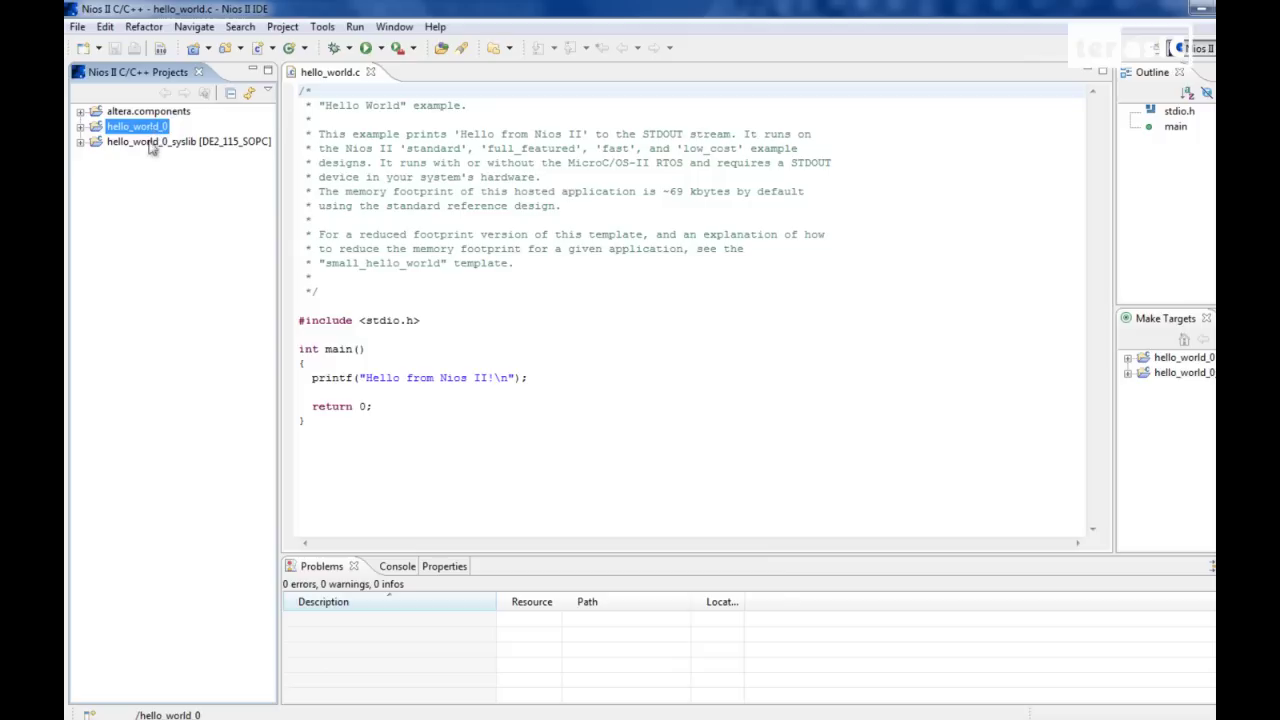
{"action": "left_click", "coordinate": [148, 144]}
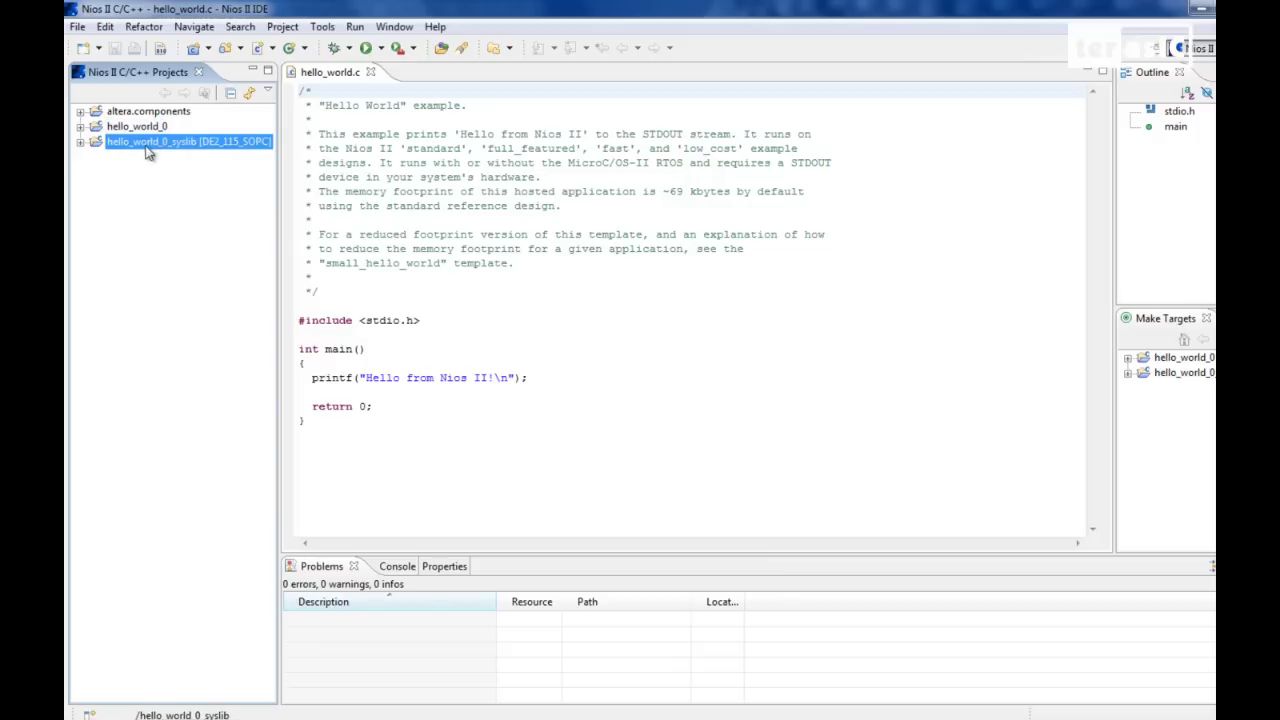
{"action": "left_click", "coordinate": [141, 130]}
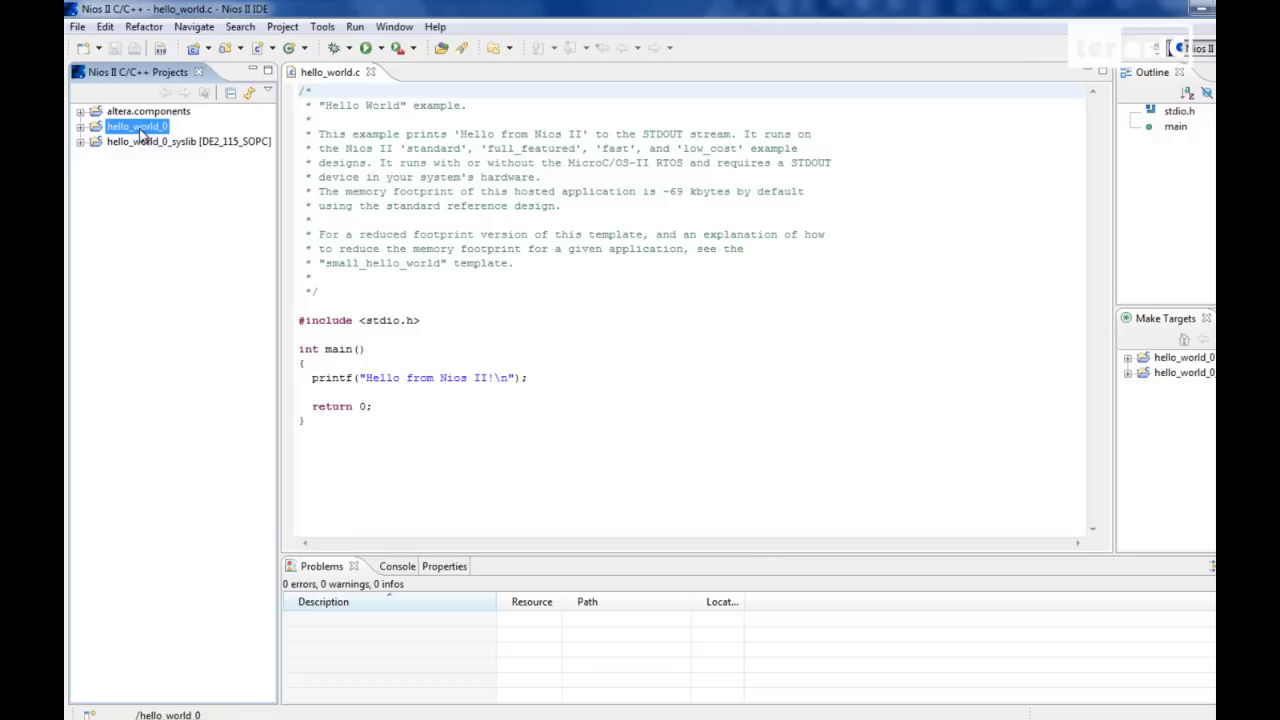
Run Build Project on hello_world_0 from its context menu
{"action": "right_click", "coordinate": [141, 135]}
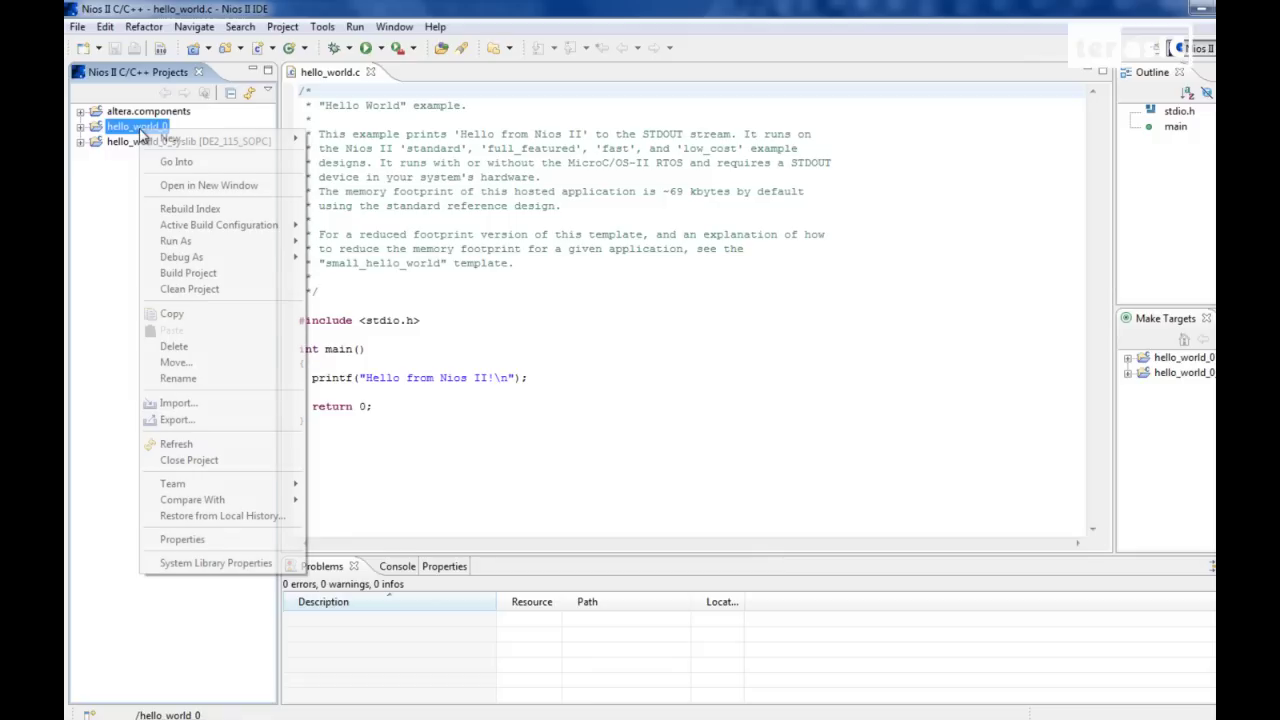
{"action": "left_click", "coordinate": [188, 273]}
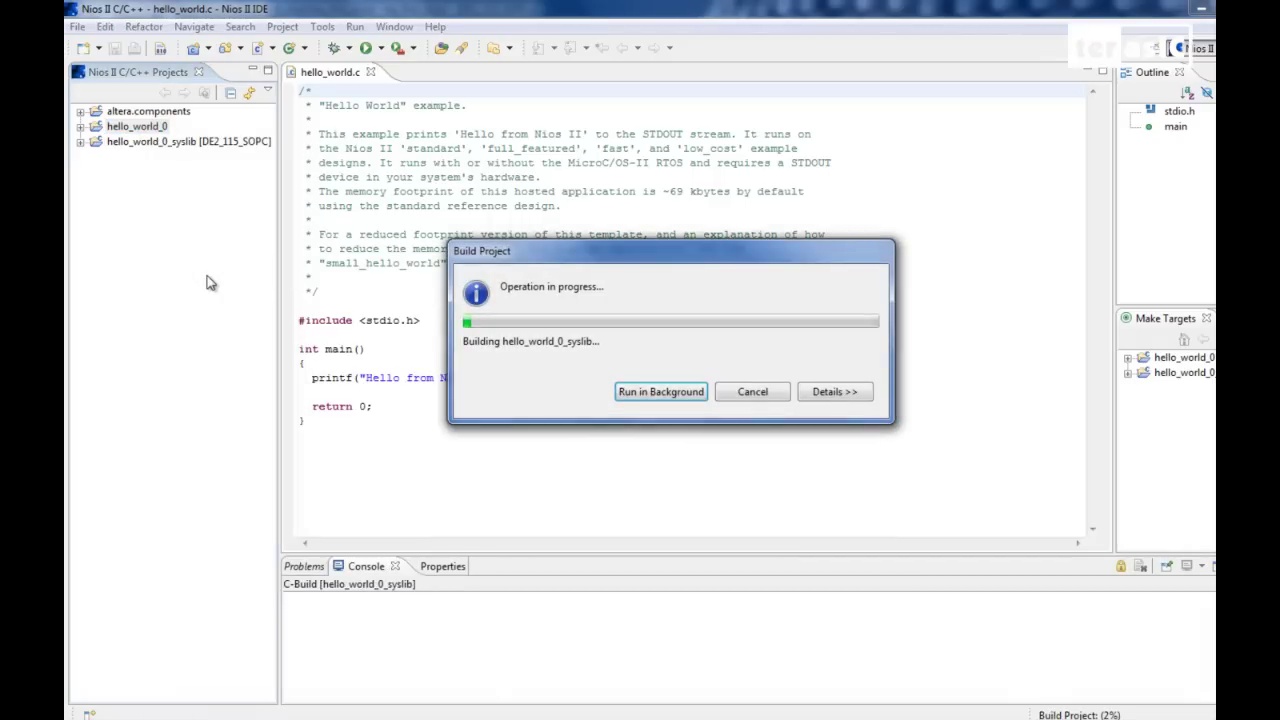